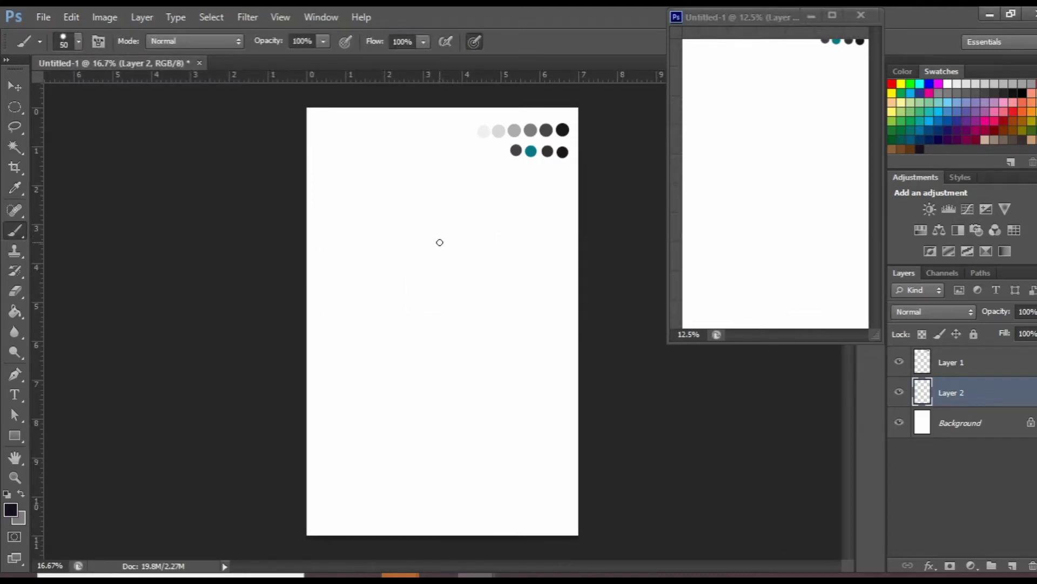
# - Sketch the head circle with a horizontal guideline and lower cheek curves, fixing strokes
pyautogui.moveTo(466, 196)
pyautogui.mouseDown()
pyautogui.moveTo(475, 205)
pyautogui.moveTo(454, 196)
pyautogui.moveTo(431, 323)
pyautogui.mouseUp()
pyautogui.hotkey('ctrl', 'z')
pyautogui.moveTo(377, 247); pyautogui.dragTo(503, 268)
pyautogui.moveTo(378, 195)
pyautogui.mouseDown()
pyautogui.moveTo(385, 238)
pyautogui.moveTo(503, 277)
pyautogui.mouseUp()
pyautogui.press('e')
pyautogui.moveTo(432, 322)
pyautogui.mouseDown()
pyautogui.moveTo(459, 320)
pyautogui.moveTo(511, 269)
pyautogui.mouseUp()
pyautogui.hotkey('ctrl', 'z')
pyautogui.press('b')
# - Add the head's upper-left arc, a short neck line, and a pointed ear with earring
pyautogui.moveTo(384, 240); pyautogui.dragTo(387, 191)
pyautogui.moveTo(460, 318); pyautogui.dragTo(460, 338)
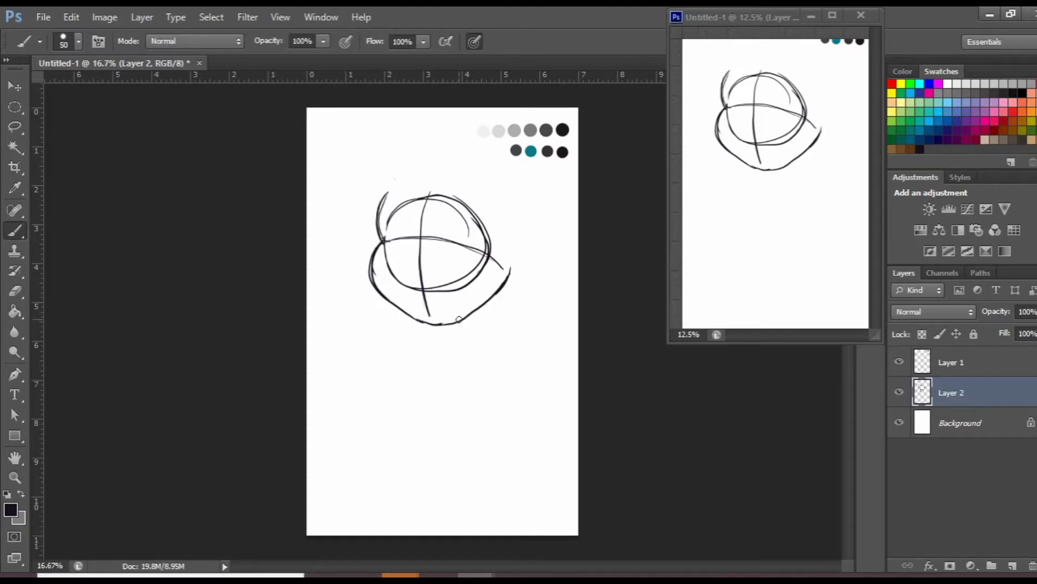
pyautogui.press('e')
pyautogui.press('b')
pyautogui.moveTo(505, 246); pyautogui.dragTo(551, 233)
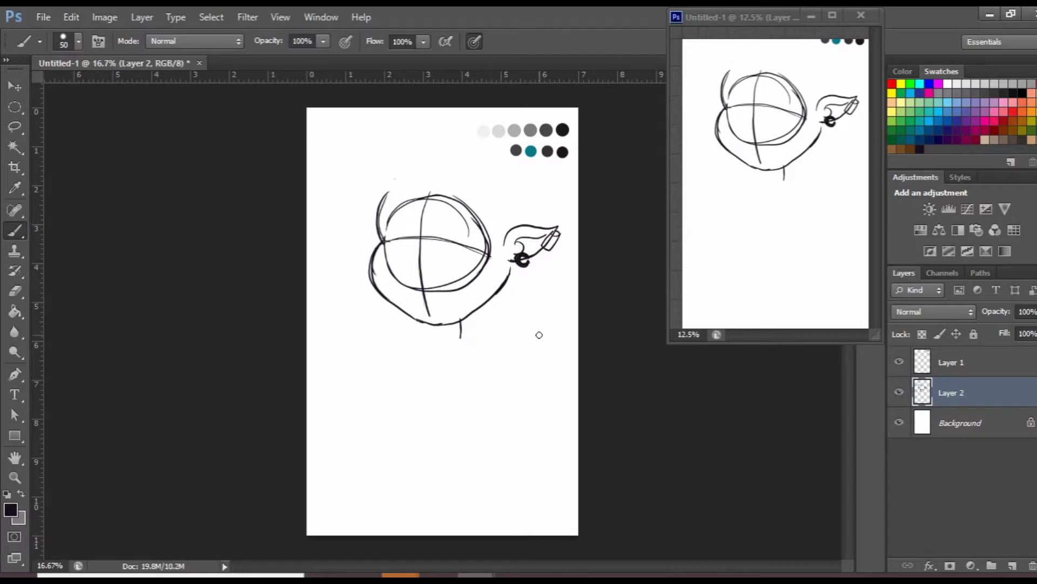
# - Sketch the raised hand and arm, then lasso it for resizing
pyautogui.moveTo(344, 331); pyautogui.dragTo(376, 342)
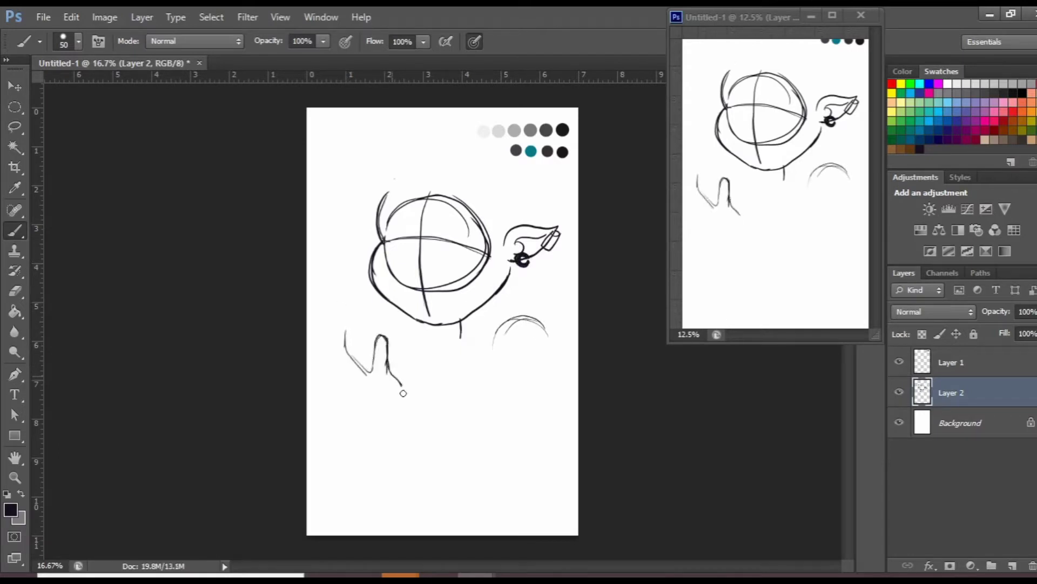
pyautogui.moveTo(429, 415); pyautogui.dragTo(495, 335)
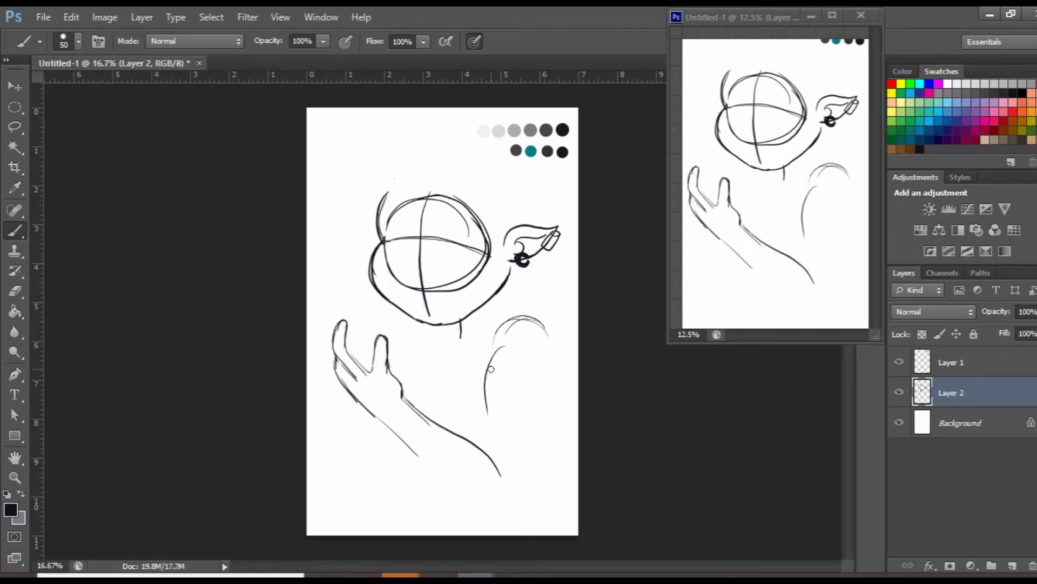
pyautogui.press('l')
pyautogui.moveTo(324, 303)
pyautogui.mouseDown()
pyautogui.moveTo(549, 331)
pyautogui.moveTo(558, 297)
pyautogui.mouseUp()
pyautogui.hotkey('ctrl', 't')
# - Apply the arm resize and extend the arm's lower edge
pyautogui.press('Return')
pyautogui.hotkey('ctrl', 'd')
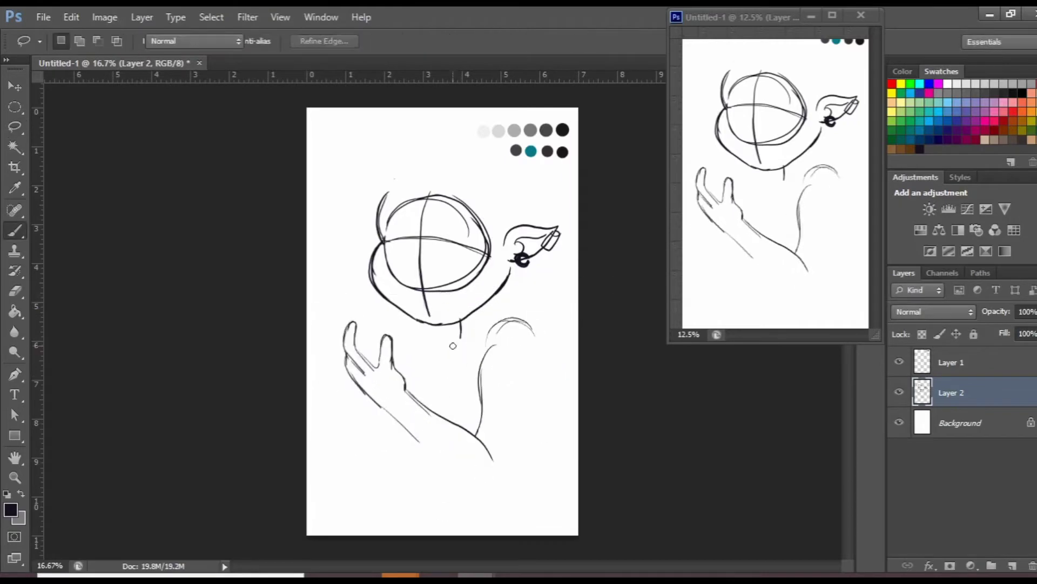
pyautogui.press('b')
pyautogui.moveTo(379, 399); pyautogui.dragTo(494, 491)
# - Lasso the arm sketch and rotate it into a new angle
pyautogui.press('l')
pyautogui.moveTo(563, 442)
pyautogui.mouseDown()
pyautogui.moveTo(546, 486)
pyautogui.moveTo(520, 419)
pyautogui.mouseUp()
pyautogui.hotkey('ctrl', 't')
pyautogui.press('Return')
pyautogui.press('v')
pyautogui.press('l')
pyautogui.hotkey('ctrl', 'd')
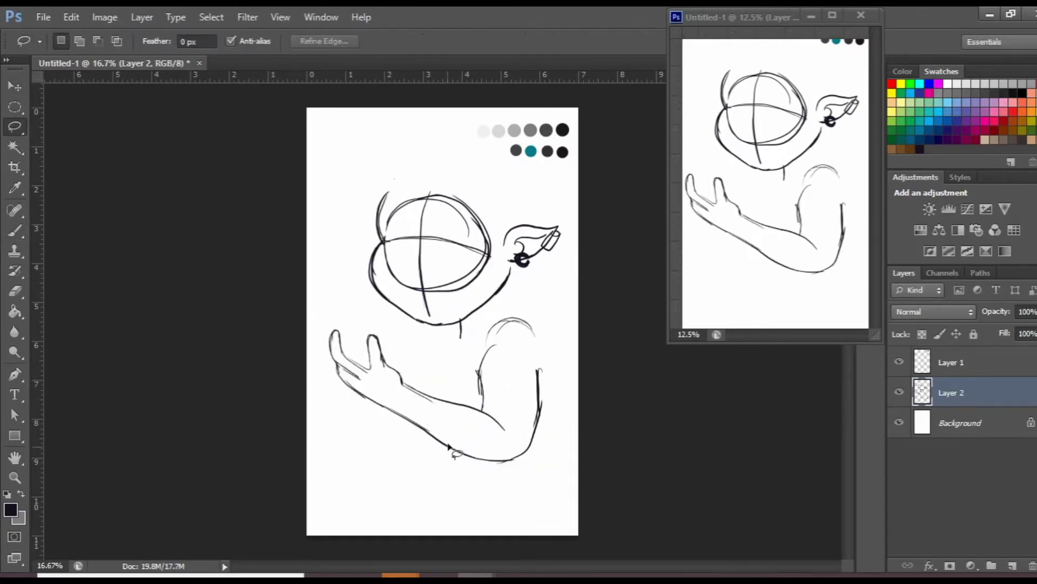
pyautogui.press('e')
# - Rework the elbow line and erase part of the forearm
pyautogui.moveTo(411, 386); pyautogui.dragTo(488, 413)
pyautogui.press('b')
pyautogui.hotkey('ctrl', 'z')
pyautogui.press('e')
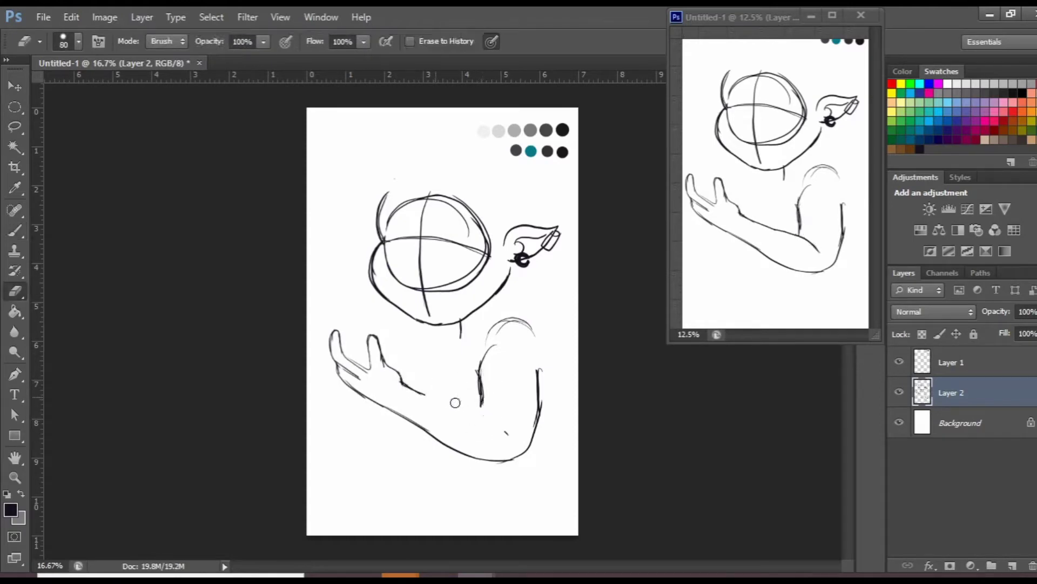
pyautogui.moveTo(403, 380)
pyautogui.mouseDown()
pyautogui.moveTo(516, 425)
pyautogui.moveTo(394, 381)
pyautogui.mouseUp()
pyautogui.press('b')
pyautogui.hotkey('ctrl', 'z')
pyautogui.press('e')
pyautogui.press('b')
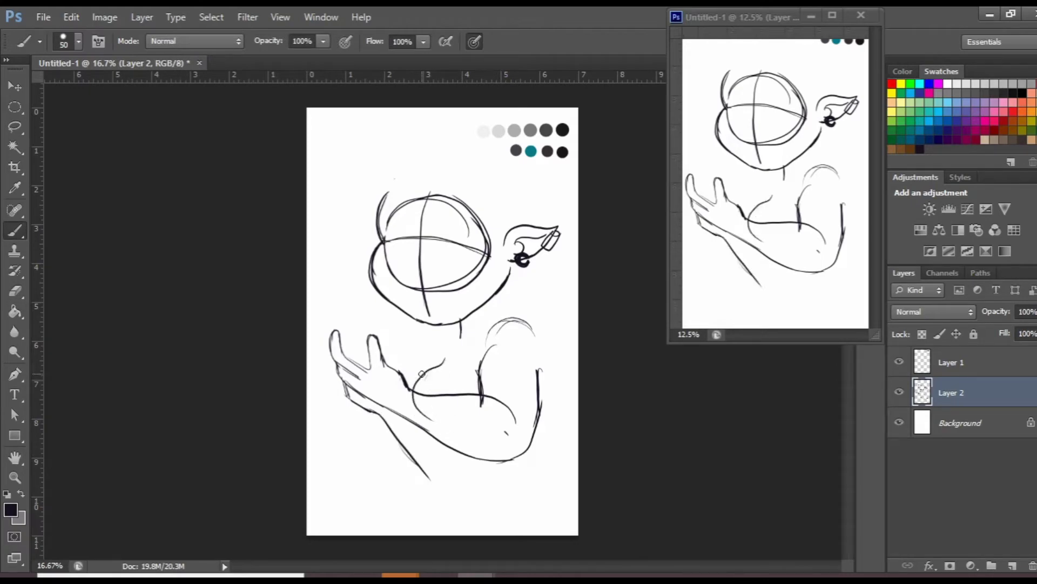
# - Draw the neck and chest curve, arm contours, and the torso's right side
pyautogui.moveTo(438, 363); pyautogui.dragTo(406, 388)
pyautogui.moveTo(404, 390); pyautogui.dragTo(403, 427)
pyautogui.moveTo(432, 324); pyautogui.dragTo(413, 349)
pyautogui.moveTo(556, 457); pyautogui.dragTo(541, 375)
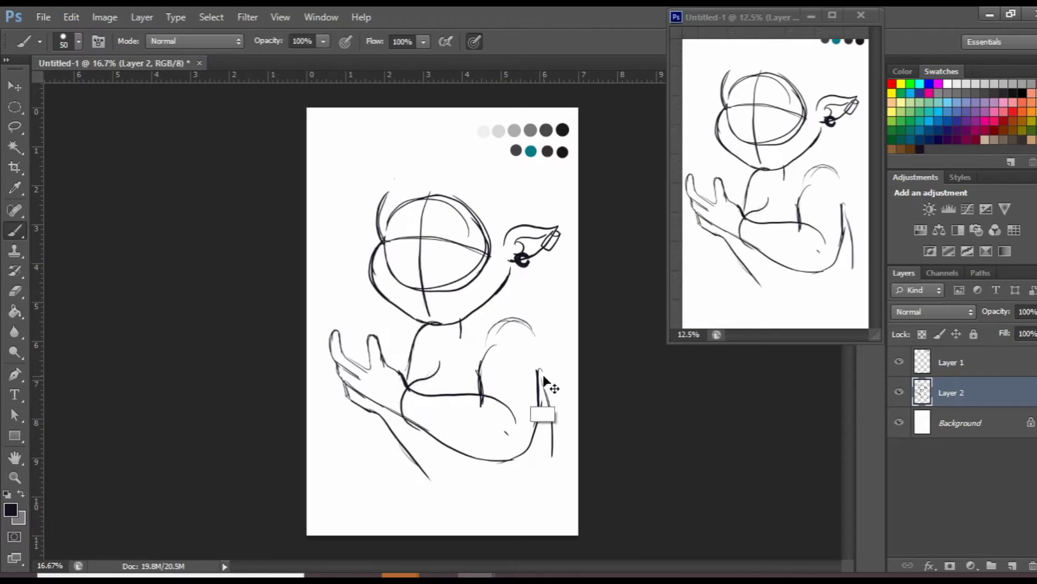
pyautogui.hotkey('ctrl', 'z')
pyautogui.moveTo(537, 340); pyautogui.dragTo(562, 526)
pyautogui.hotkey('ctrl', 'z')
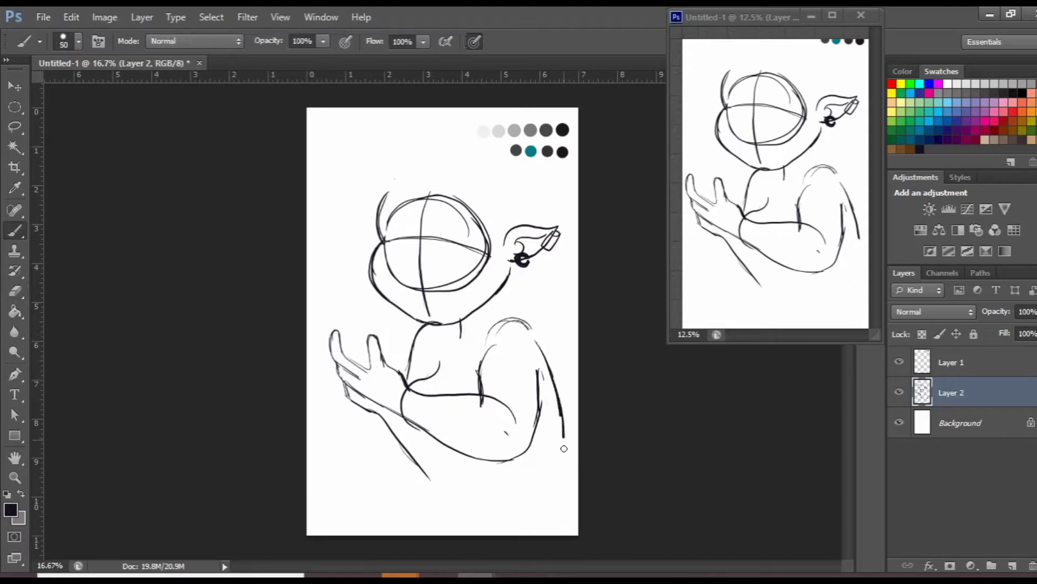
pyautogui.moveTo(561, 438)
pyautogui.mouseDown()
pyautogui.moveTo(572, 530)
pyautogui.moveTo(441, 506)
pyautogui.mouseUp()
# - Redraw the lower arm and bottom curve, then sketch both eye circles
pyautogui.press('e')
pyautogui.press('b')
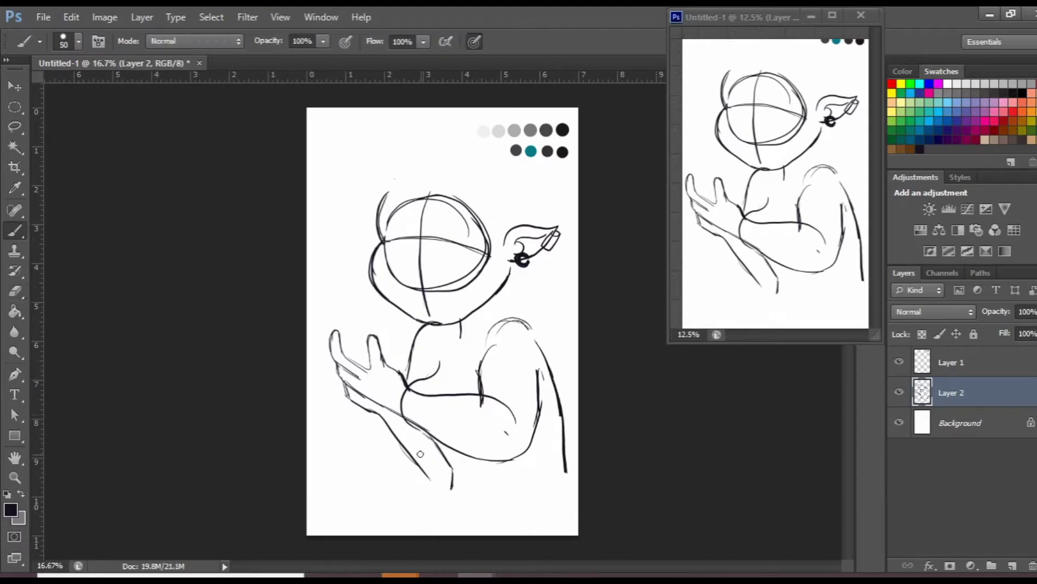
pyautogui.press('e')
pyautogui.press('b')
pyautogui.moveTo(381, 414)
pyautogui.mouseDown()
pyautogui.moveTo(451, 500)
pyautogui.moveTo(568, 481)
pyautogui.moveTo(531, 328)
pyautogui.mouseUp()
pyautogui.press('e')
pyautogui.press('b')
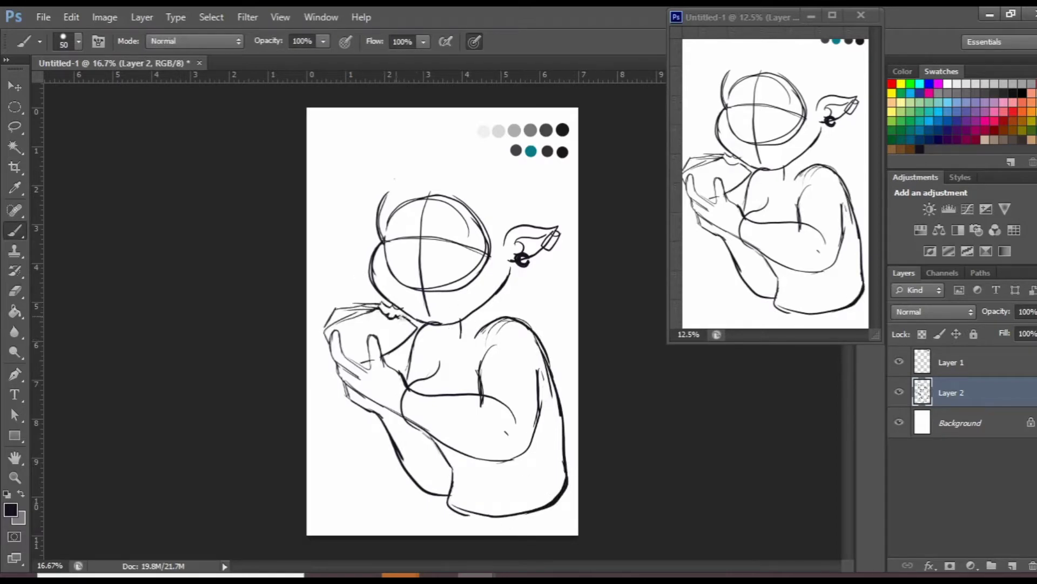
pyautogui.moveTo(414, 219); pyautogui.dragTo(416, 222)
pyautogui.moveTo(464, 218); pyautogui.dragTo(467, 222)
# - Draw the oval nose and trace the right eye heavily with a lash curve
pyautogui.moveTo(419, 265); pyautogui.dragTo(430, 286)
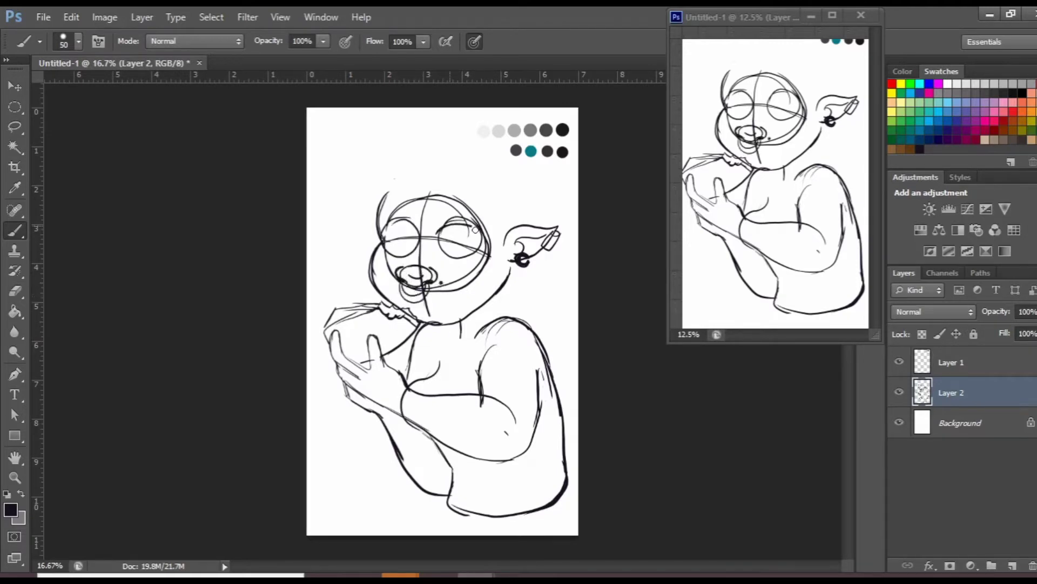
pyautogui.moveTo(475, 230); pyautogui.dragTo(470, 224)
pyautogui.moveTo(440, 251); pyautogui.dragTo(484, 254)
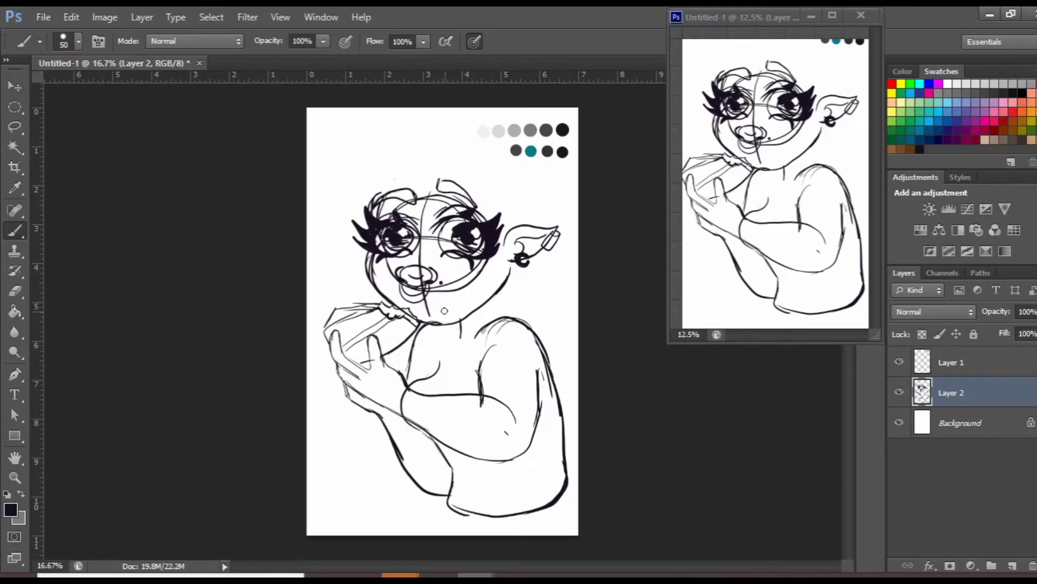
# - Scale the whole figure down to about three-quarters size
pyautogui.hotkey('ctrl', 't')
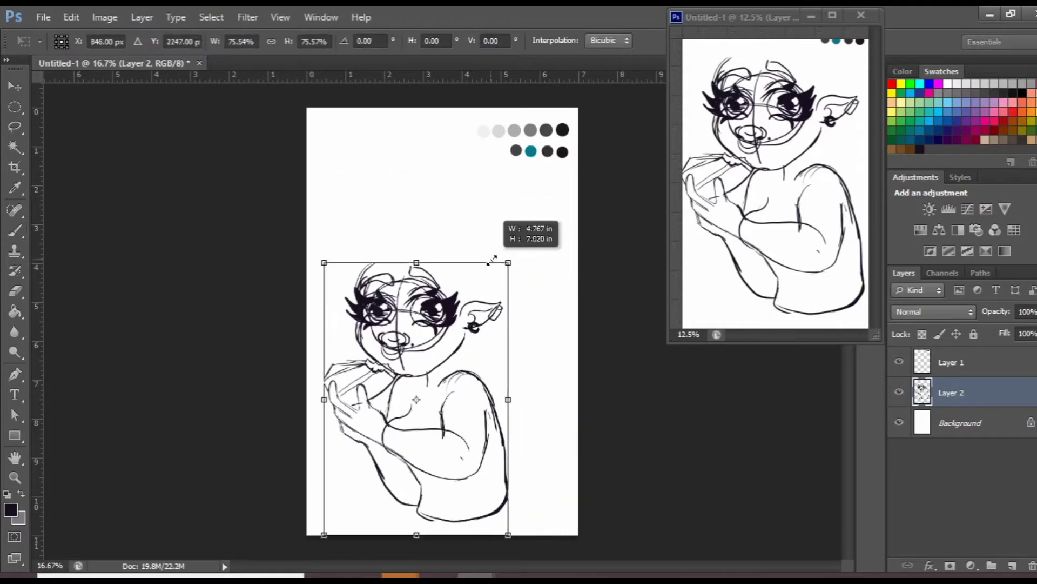
pyautogui.moveTo(572, 538); pyautogui.dragTo(532, 475)
pyautogui.press('Return')
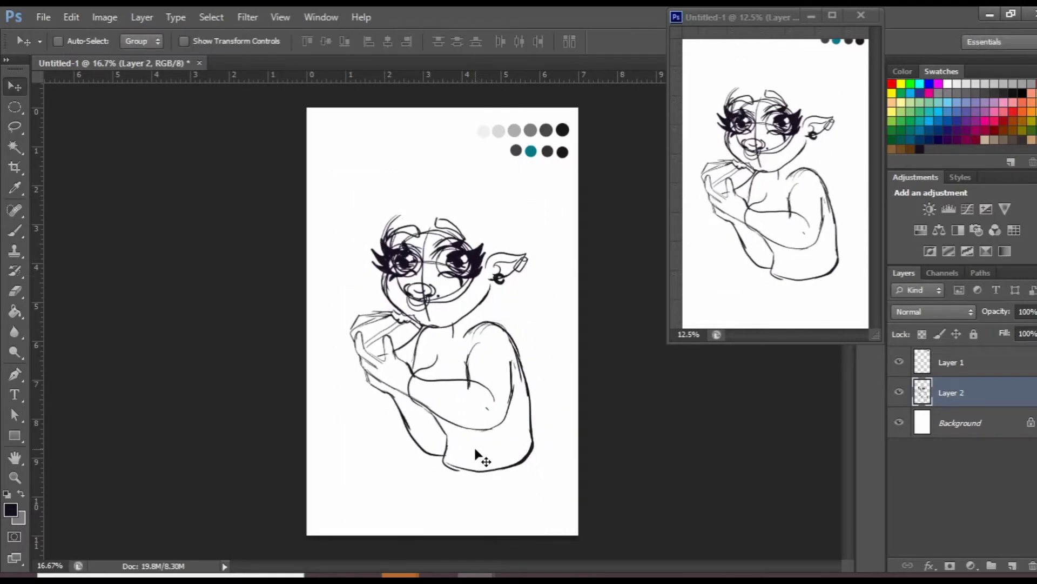
# - Draw hair strands above the head, an arc over the top, and long hair down the right
pyautogui.hotkey('ctrl', '+')
pyautogui.hotkey('ctrl', '+')
pyautogui.press('b')
pyautogui.moveTo(297, 184); pyautogui.dragTo(357, 232)
pyautogui.moveTo(400, 183)
pyautogui.mouseDown()
pyautogui.moveTo(439, 244)
pyautogui.moveTo(338, 139)
pyautogui.mouseUp()
pyautogui.moveTo(421, 168)
pyautogui.mouseDown()
pyautogui.moveTo(476, 243)
pyautogui.moveTo(421, 389)
pyautogui.mouseUp()
pyautogui.moveTo(448, 398); pyautogui.dragTo(505, 402)
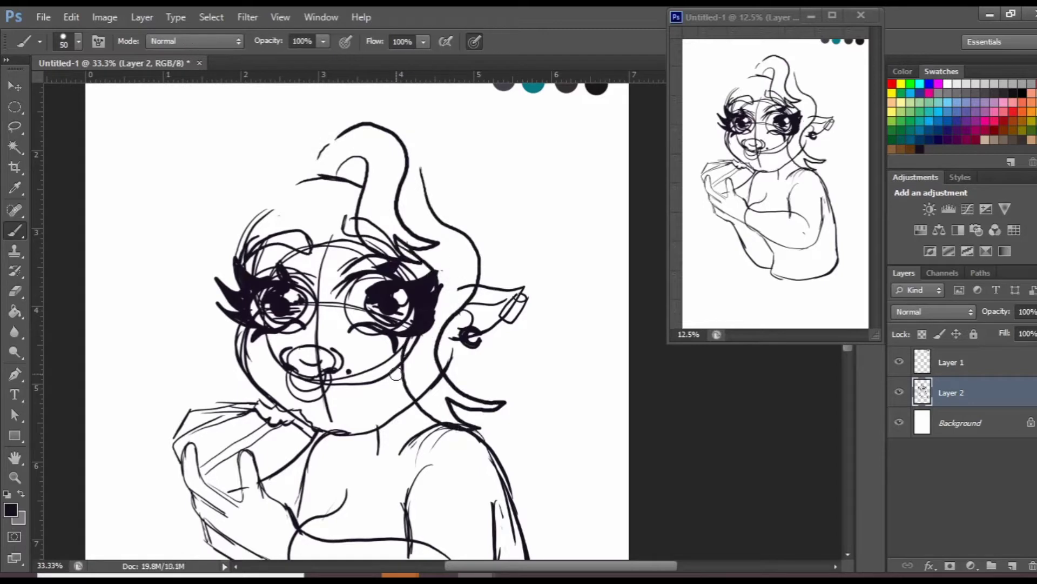
pyautogui.press('e')
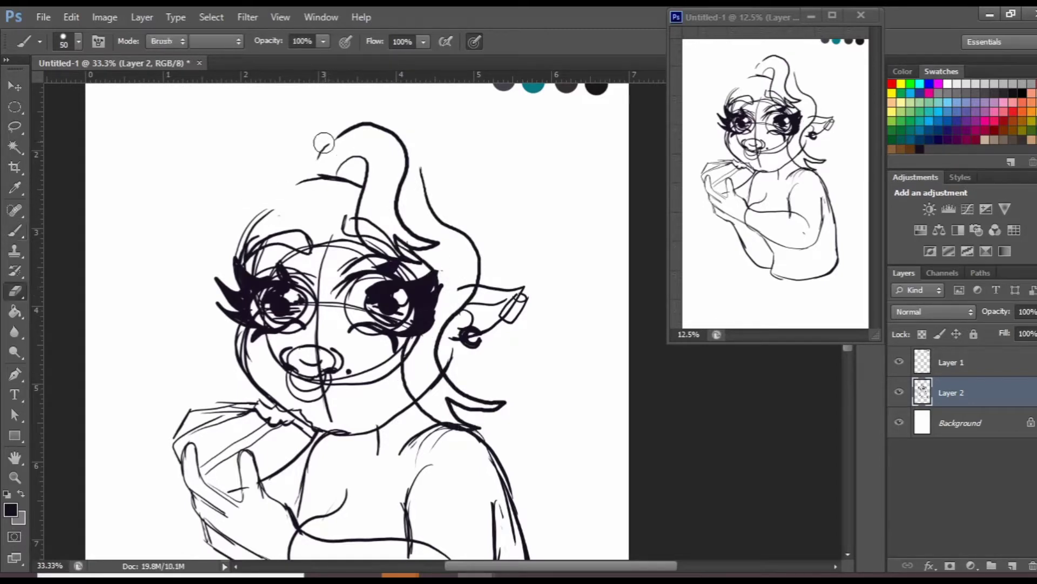
pyautogui.press('b')
# - Draw a curl at the top of the head, rotate it, and add another hair stroke
pyautogui.moveTo(299, 184); pyautogui.dragTo(340, 168)
pyautogui.press('l')
pyautogui.moveTo(273, 141); pyautogui.dragTo(345, 188)
pyautogui.hotkey('ctrl', 't')
pyautogui.moveTo(366, 143); pyautogui.dragTo(378, 162)
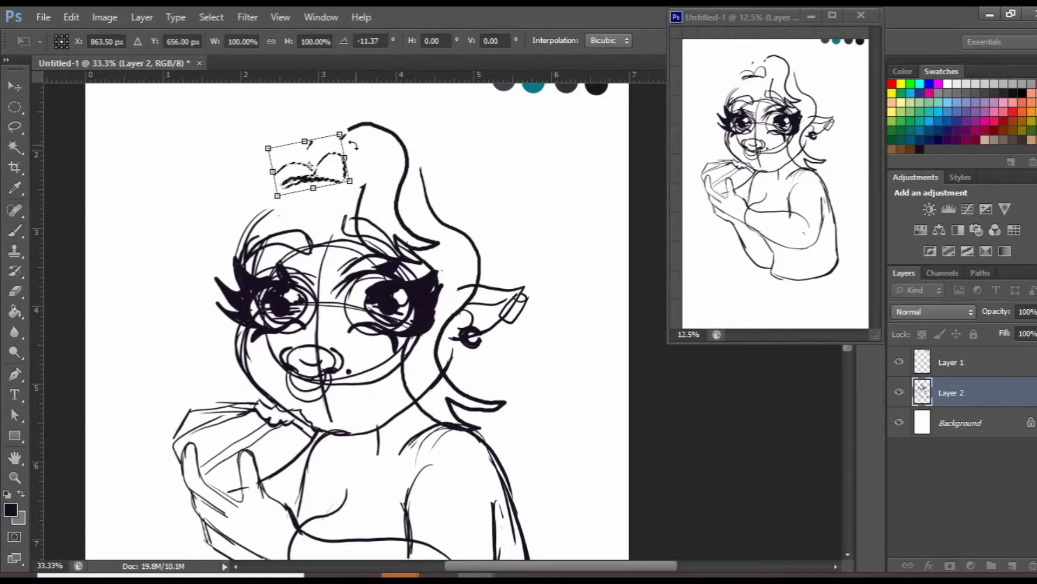
pyautogui.press('Return')
pyautogui.press('b')
pyautogui.moveTo(313, 147); pyautogui.dragTo(373, 123)
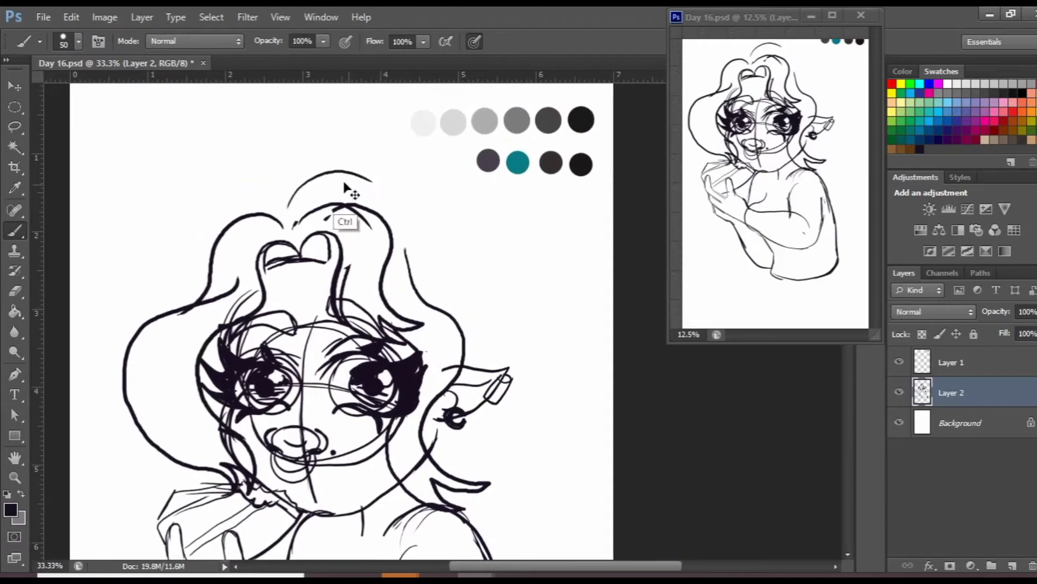
# - Add more hair strands and a top curl, then erase stray strokes above the head
pyautogui.moveTo(273, 205); pyautogui.dragTo(176, 244)
pyautogui.moveTo(257, 184)
pyautogui.mouseDown()
pyautogui.moveTo(339, 157)
pyautogui.moveTo(531, 241)
pyautogui.mouseUp()
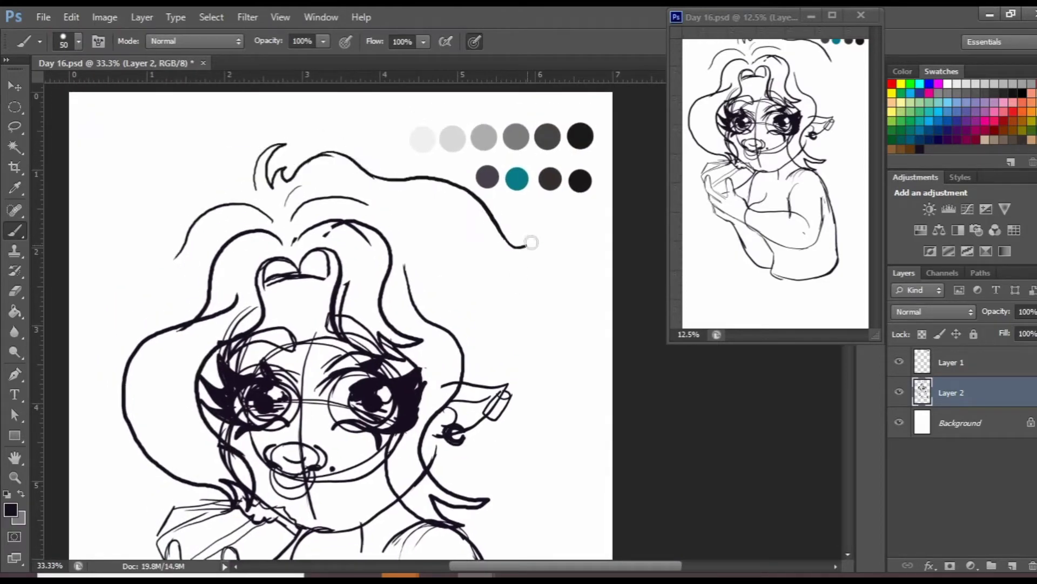
pyautogui.hotkey('ctrl', '-')
pyautogui.hotkey('ctrl', '-')
pyautogui.press('e')
pyautogui.moveTo(511, 165); pyautogui.dragTo(405, 162)
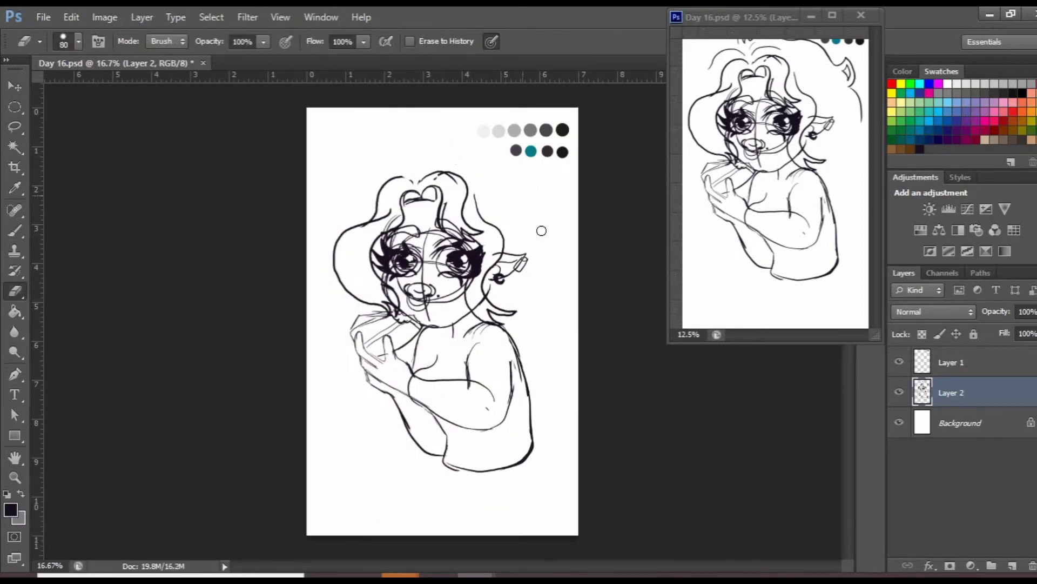
pyautogui.press('b')
pyautogui.hotkey('ctrl', '+')
pyautogui.hotkey('ctrl', '+')
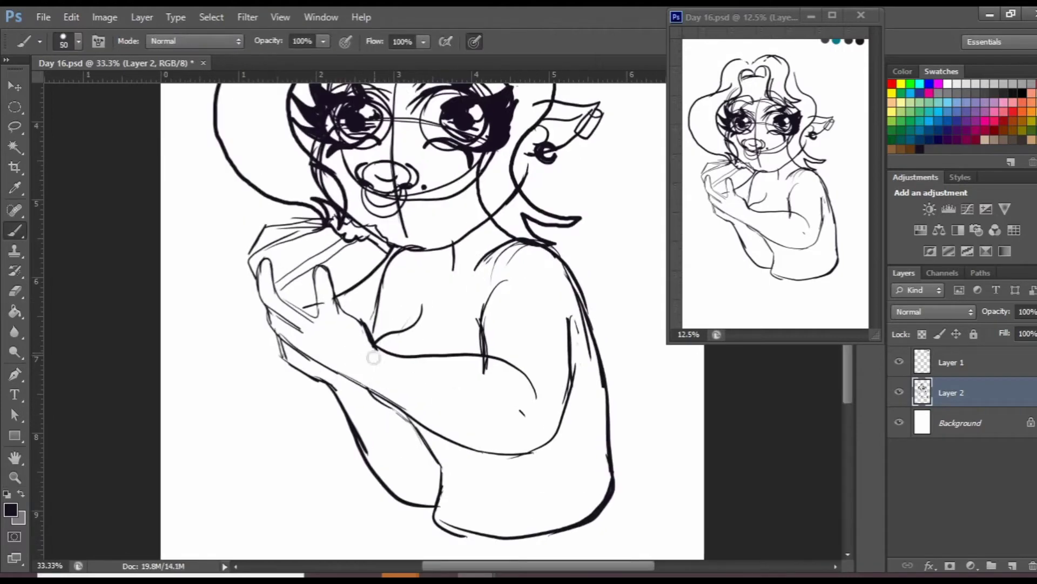
# - Refine the forearm and shoulder, draw the sleeve cuff, and erase inner forearm lines
pyautogui.moveTo(423, 335)
pyautogui.mouseDown()
pyautogui.moveTo(480, 350)
pyautogui.moveTo(432, 350)
pyautogui.mouseUp()
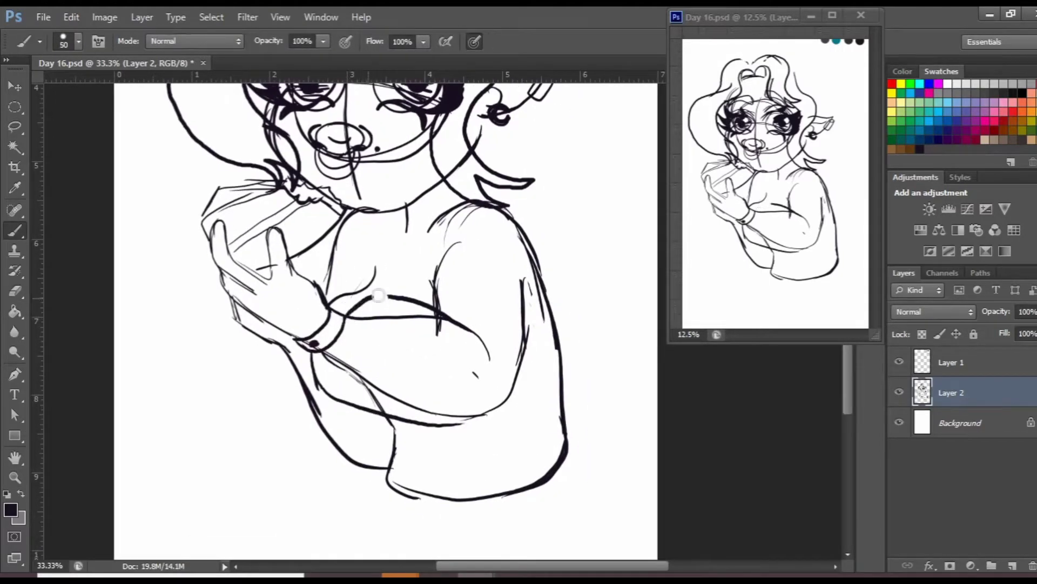
pyautogui.moveTo(346, 324)
pyautogui.mouseDown()
pyautogui.moveTo(389, 290)
pyautogui.moveTo(335, 289)
pyautogui.mouseUp()
pyautogui.moveTo(416, 243); pyautogui.dragTo(384, 303)
pyautogui.moveTo(343, 440); pyautogui.dragTo(505, 432)
pyautogui.press('w')
pyautogui.click(399, 475)
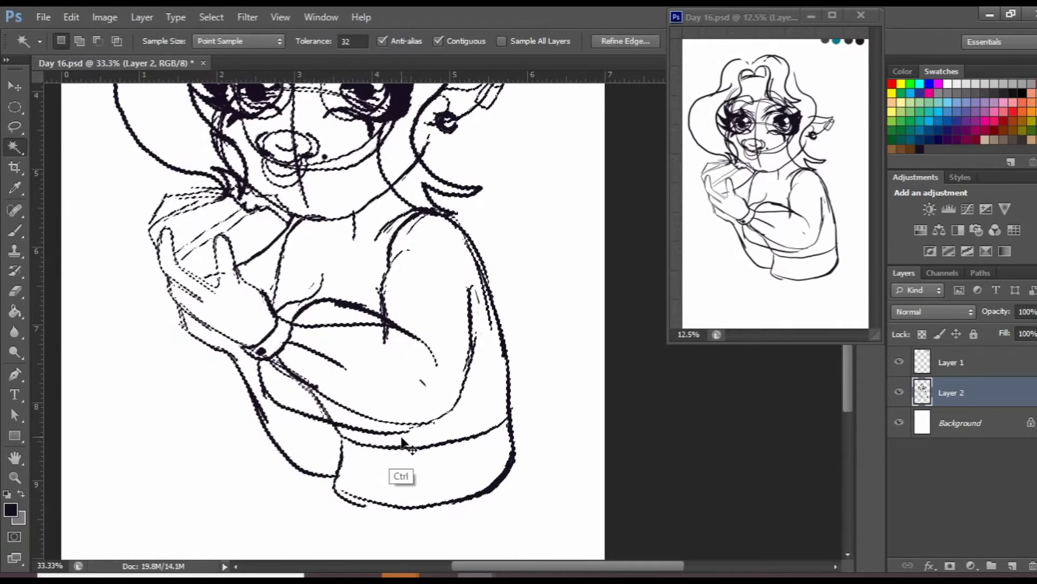
pyautogui.hotkey('ctrl', 'd')
pyautogui.press('e')
pyautogui.moveTo(265, 379); pyautogui.dragTo(400, 416)
pyautogui.moveTo(302, 400)
pyautogui.mouseDown()
pyautogui.moveTo(368, 329)
pyautogui.moveTo(297, 378)
pyautogui.mouseUp()
# - Redraw the upper-forearm curve and forearm line, adding a short stroke at the wrist
pyautogui.press('b')
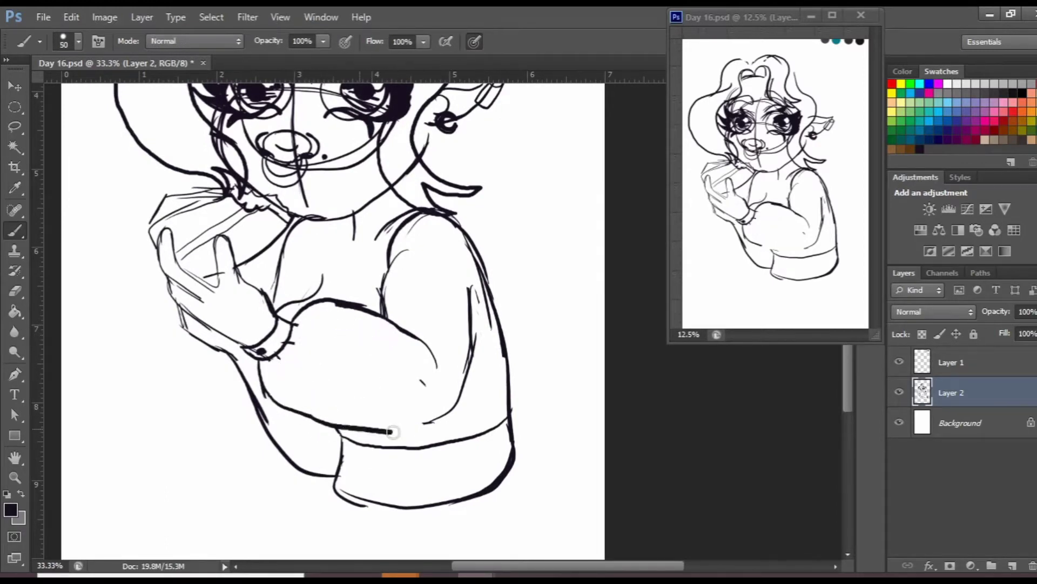
pyautogui.press('e')
pyautogui.moveTo(378, 314); pyautogui.dragTo(427, 351)
pyautogui.press('b')
pyautogui.moveTo(324, 300); pyautogui.dragTo(432, 352)
pyautogui.moveTo(235, 358); pyautogui.dragTo(254, 426)
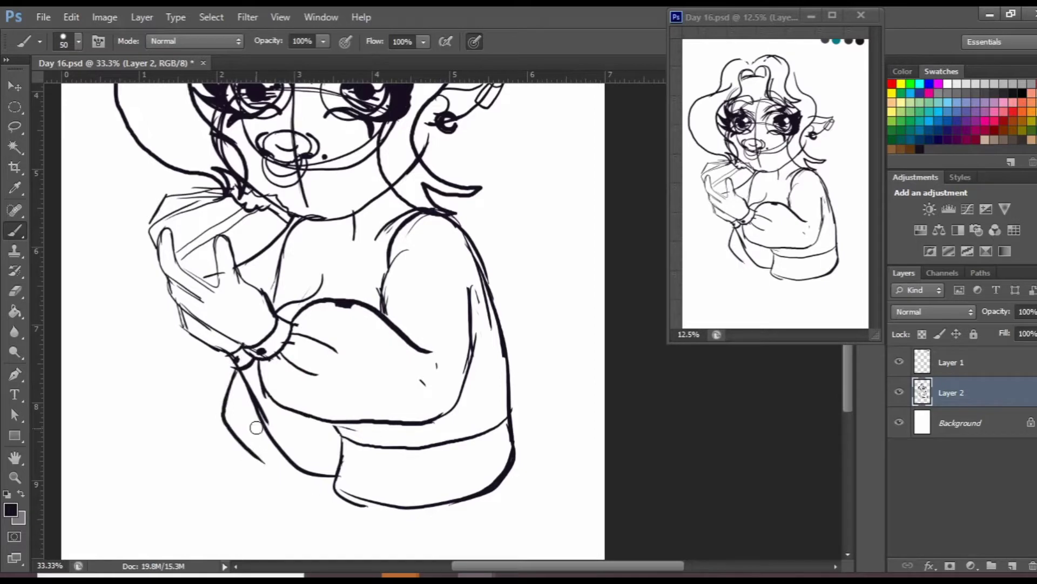
pyautogui.scroll(3, 324, 335)
pyautogui.scroll(3, 378, 324)
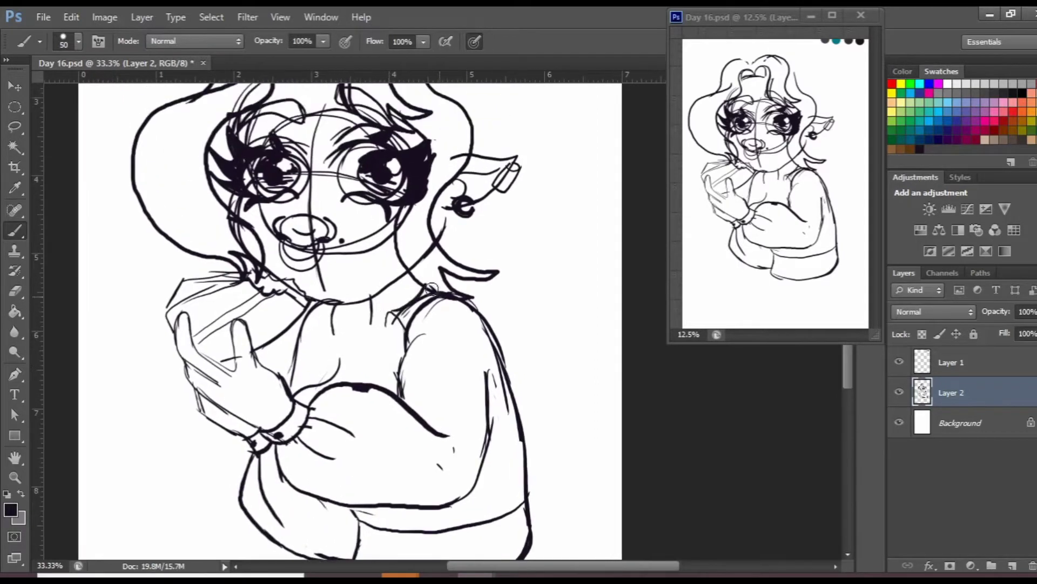
# - Draw a V-shaped collar at the neckline and a vertical line for the arm
pyautogui.moveTo(383, 339)
pyautogui.mouseDown()
pyautogui.moveTo(363, 319)
pyautogui.moveTo(400, 319)
pyautogui.mouseUp()
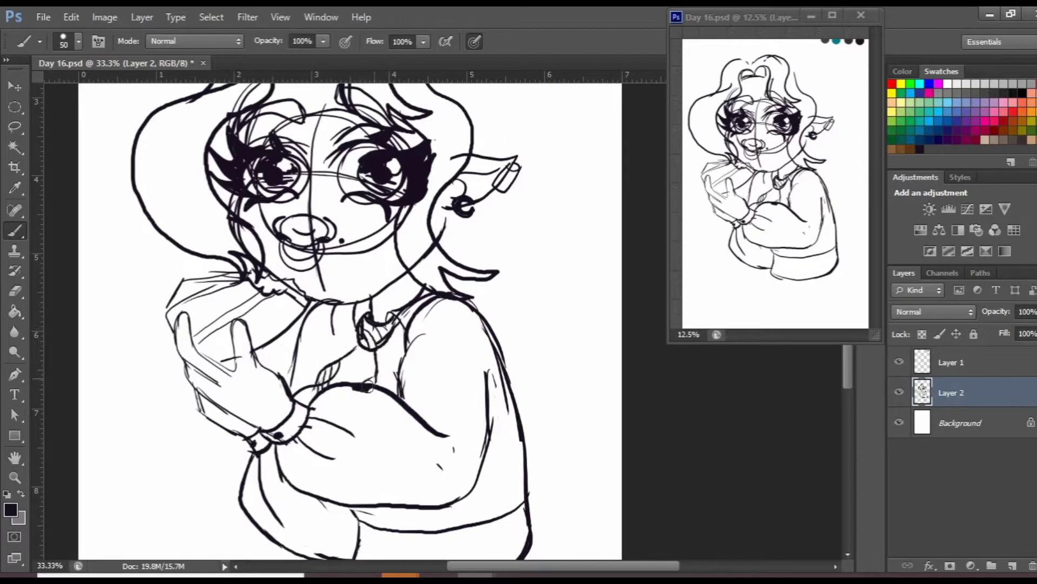
pyautogui.scroll(-3, 369, 386)
pyautogui.press('e')
pyautogui.press('b')
pyautogui.moveTo(472, 322); pyautogui.dragTo(471, 416)
pyautogui.scroll(-1, 465, 421)
pyautogui.scroll(1, 454, 429)
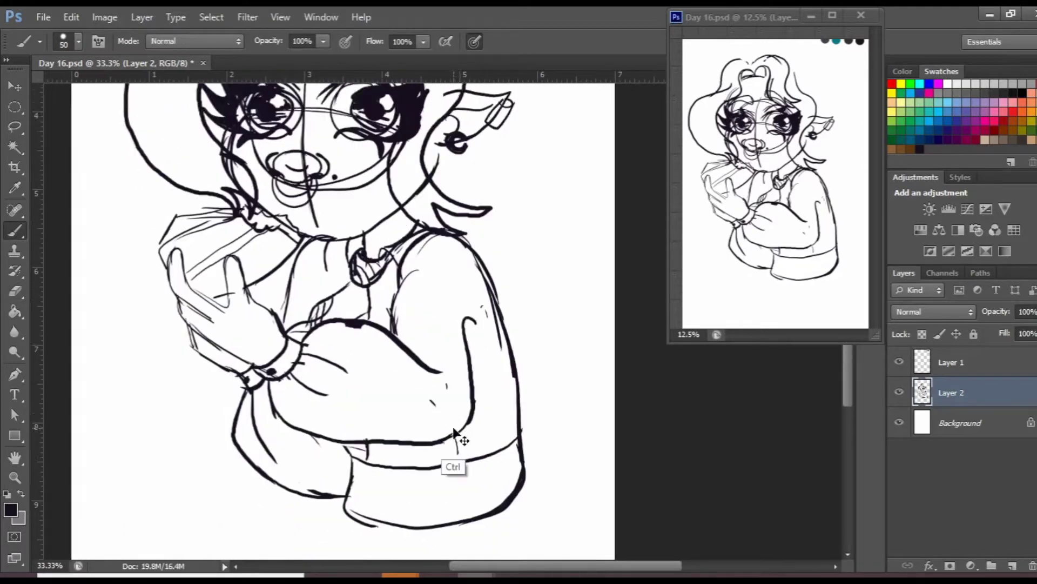
pyautogui.scroll(-5, 453, 429)
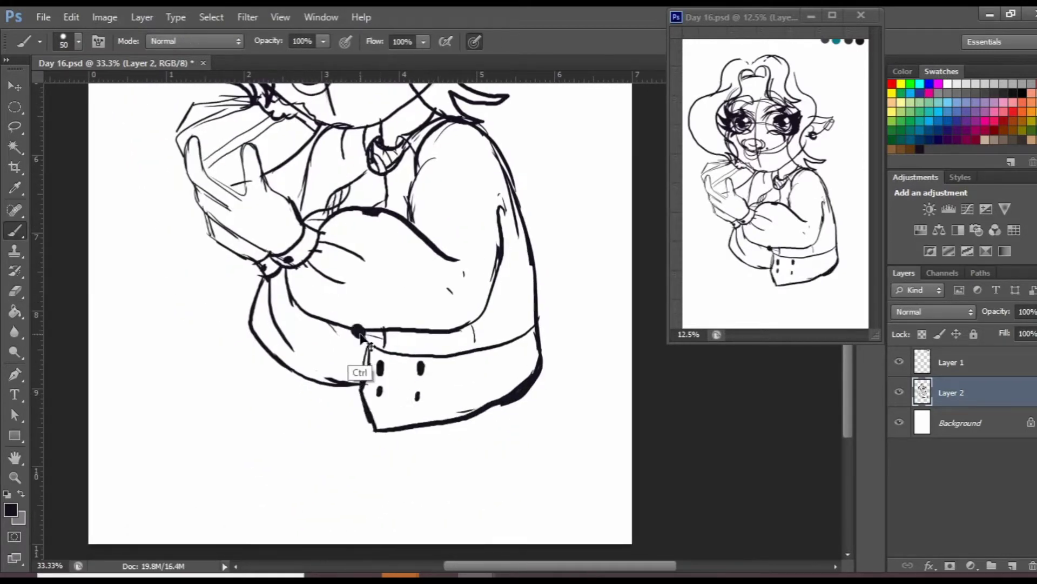
# - Zoom out to the whole drawing and start scaling the sketch down to about 83%
pyautogui.press('e')
pyautogui.press('z')
pyautogui.keyDown('alt'); pyautogui.click(465, 310); pyautogui.keyUp('alt')
pyautogui.hotkey('ctrl', 't')
# - Shrink the figure to about 83% and reposition the preview window
pyautogui.moveTo(579, 169); pyautogui.dragTo(548, 197)
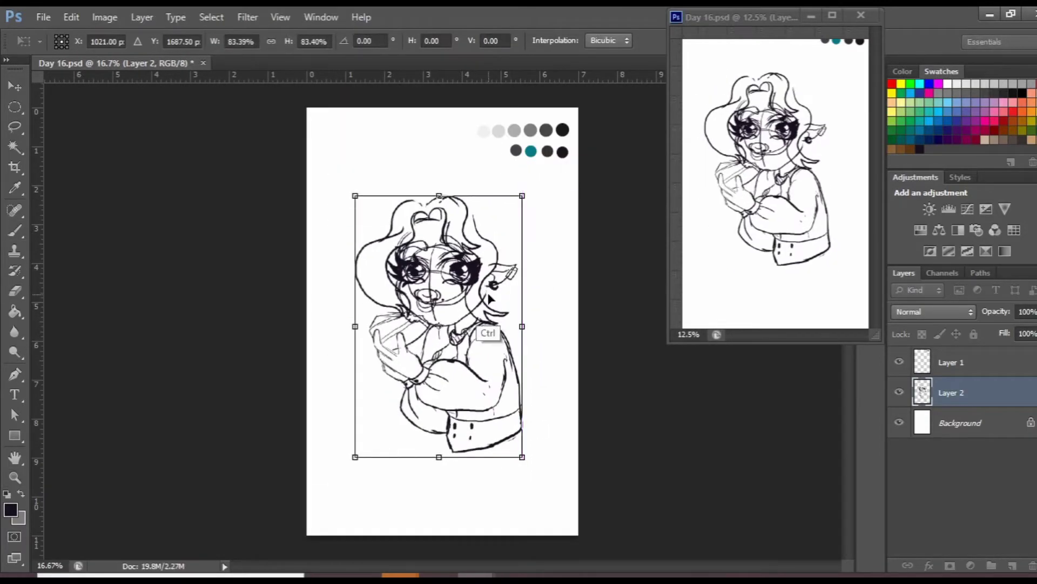
pyautogui.press('Return')
pyautogui.click(446, 530)
pyautogui.moveTo(724, 18); pyautogui.dragTo(707, 102)
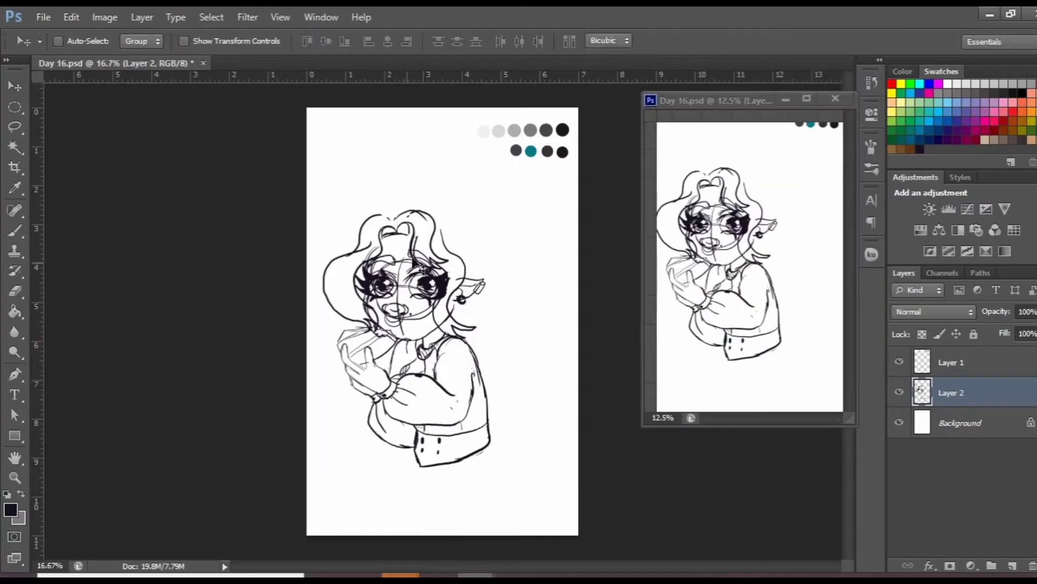
# - Lasso the lower body and warp it into a new shape
pyautogui.press('l')
pyautogui.moveTo(514, 350); pyautogui.dragTo(505, 346)
pyautogui.hotkey('ctrl', 't')
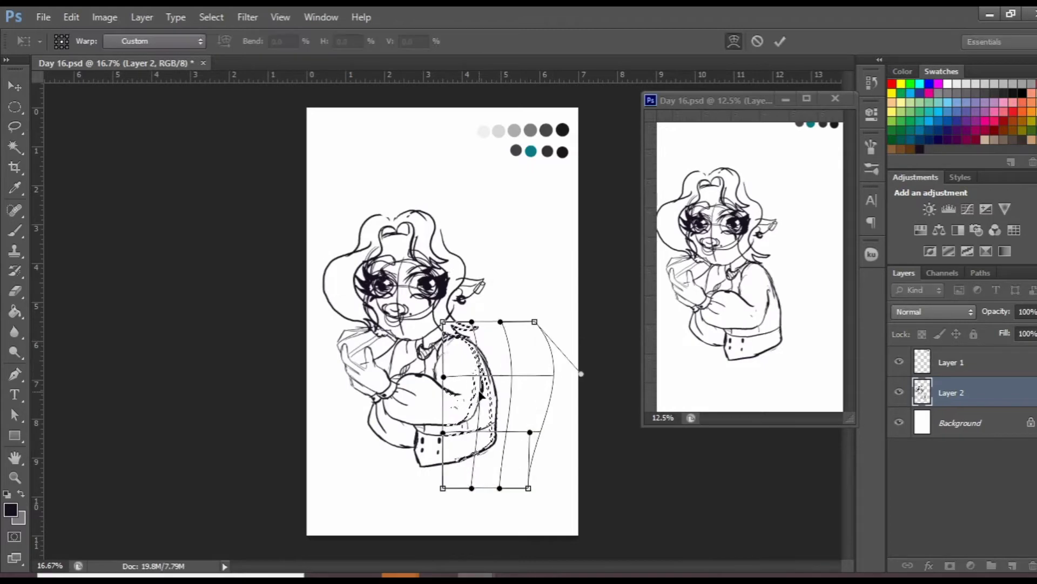
pyautogui.press('Return')
pyautogui.press('z')
pyautogui.click(411, 270)
# - Zoom in on the head, erase the old hair lines and sketch a new hair arc
pyautogui.moveTo(774, 99); pyautogui.dragTo(796, 15)
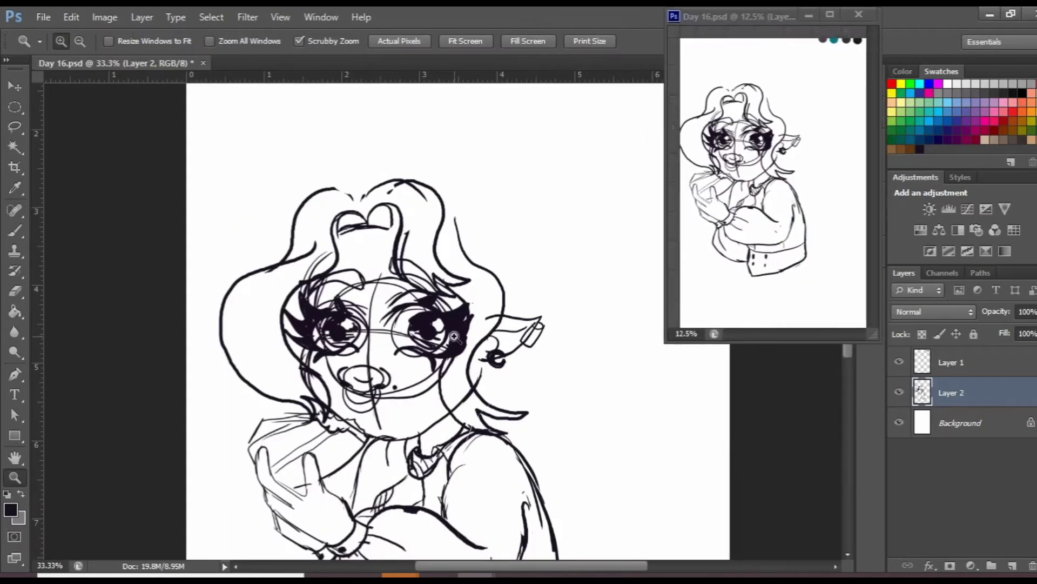
pyautogui.press('b')
pyautogui.moveTo(280, 276)
pyautogui.mouseDown()
pyautogui.moveTo(253, 312)
pyautogui.moveTo(195, 296)
pyautogui.mouseUp()
pyautogui.hscroll(2, 227, 254)
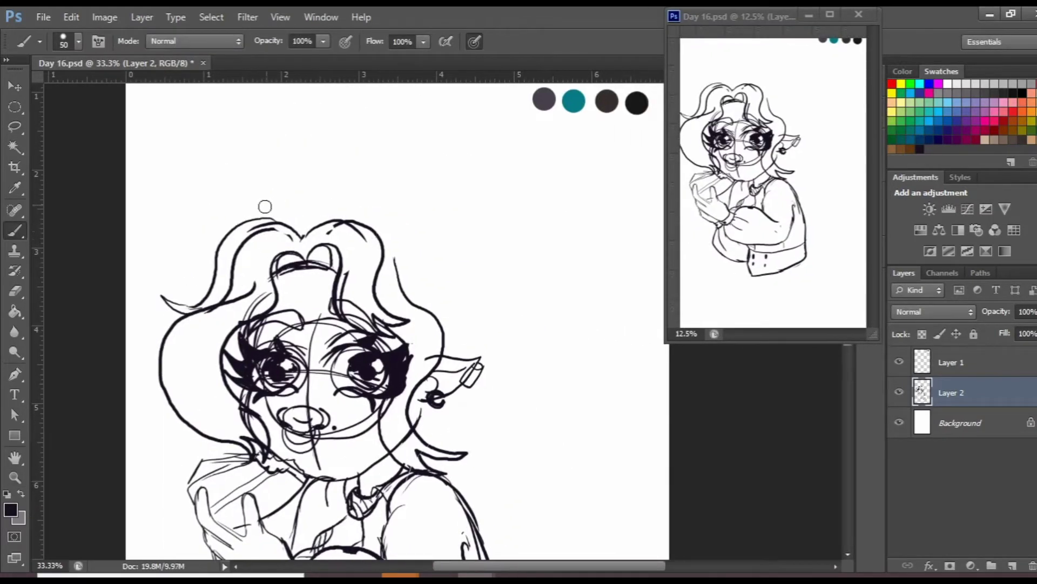
pyautogui.moveTo(270, 222); pyautogui.dragTo(509, 273)
pyautogui.press('e')
pyautogui.scroll(-3, 509, 273)
pyautogui.moveTo(308, 157); pyautogui.dragTo(437, 127)
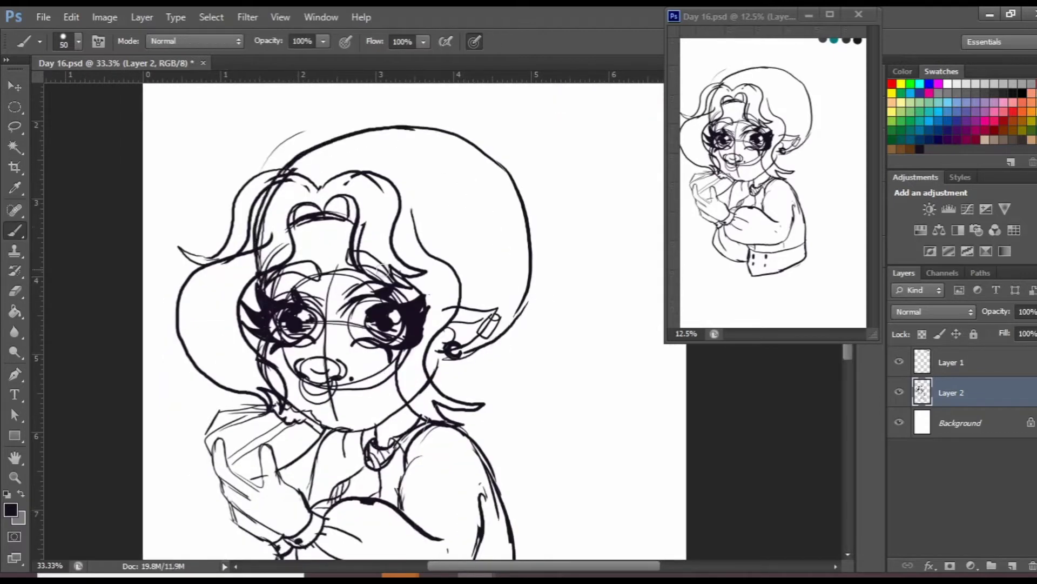
pyautogui.moveTo(486, 162); pyautogui.dragTo(532, 271)
pyautogui.press('b')
pyautogui.moveTo(292, 168); pyautogui.dragTo(516, 259)
# - Sketch a voluminous hair outline with strands across the top and an upward curl
pyautogui.moveTo(357, 130); pyautogui.dragTo(513, 259)
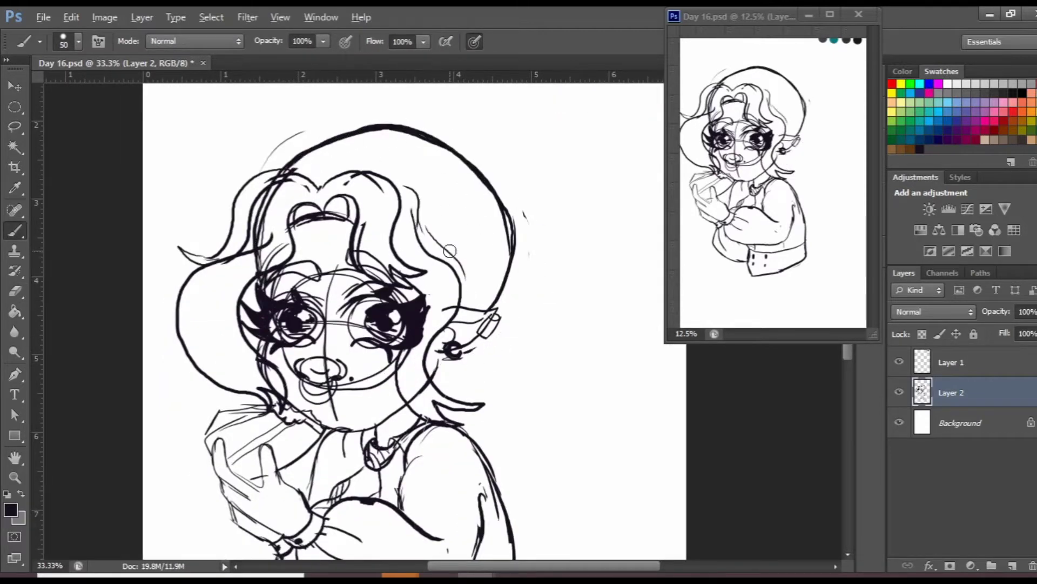
pyautogui.scroll(1, 325, 211)
pyautogui.moveTo(302, 198); pyautogui.dragTo(324, 209)
pyautogui.moveTo(389, 154); pyautogui.dragTo(346, 195)
pyautogui.moveTo(448, 162)
pyautogui.mouseDown()
pyautogui.moveTo(405, 227)
pyautogui.moveTo(460, 265)
pyautogui.mouseUp()
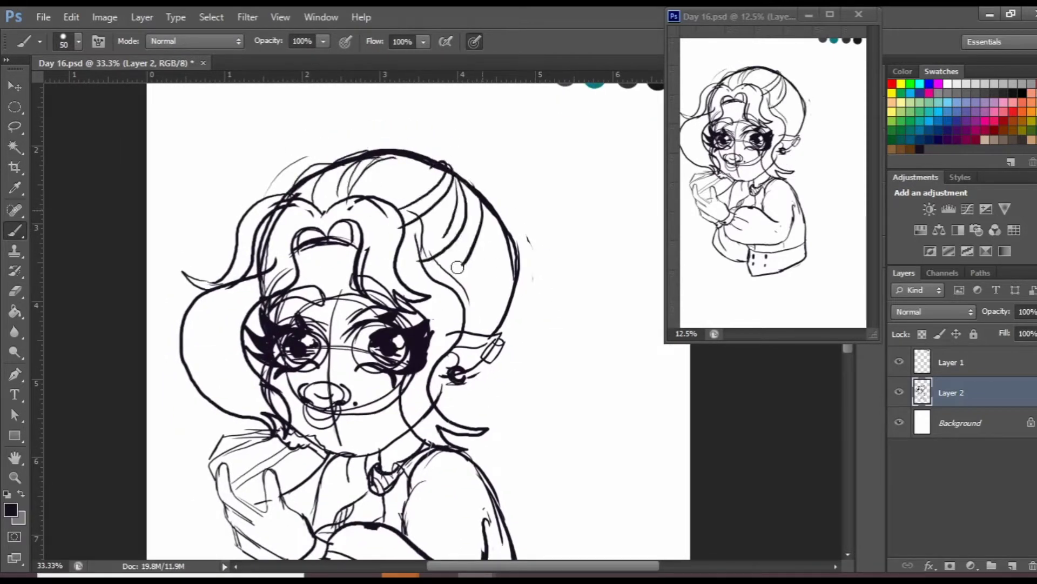
pyautogui.moveTo(503, 216)
pyautogui.mouseDown()
pyautogui.moveTo(510, 298)
pyautogui.moveTo(500, 331)
pyautogui.mouseUp()
pyautogui.moveTo(422, 163); pyautogui.dragTo(372, 210)
pyautogui.moveTo(325, 143)
pyautogui.mouseDown()
pyautogui.moveTo(405, 162)
pyautogui.moveTo(422, 117)
pyautogui.mouseUp()
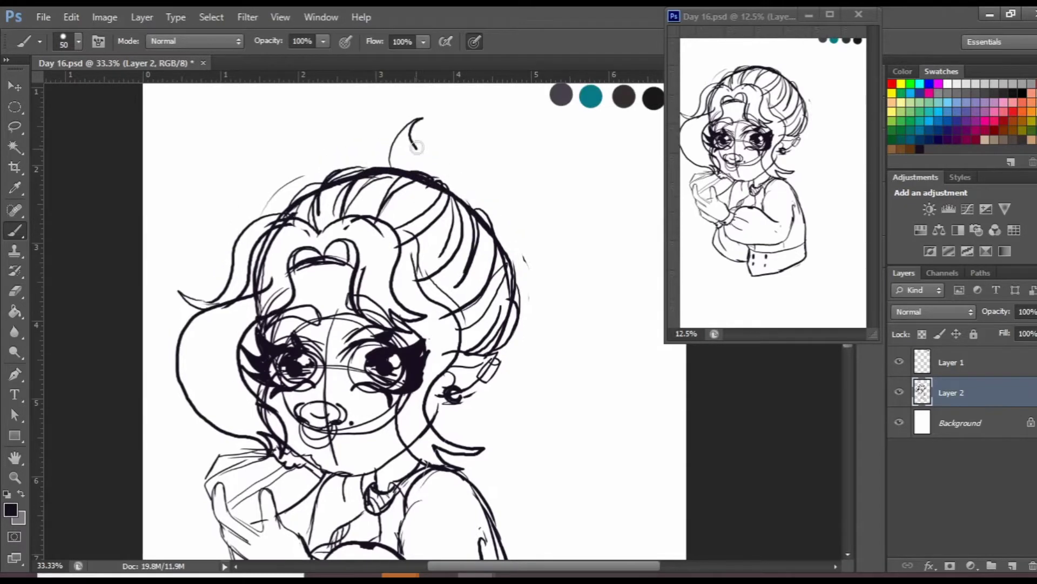
pyautogui.hscroll(2, 507, 174)
pyautogui.moveTo(410, 178); pyautogui.dragTo(548, 216)
pyautogui.moveTo(508, 174); pyautogui.dragTo(562, 371)
pyautogui.scroll(-2, 510, 327)
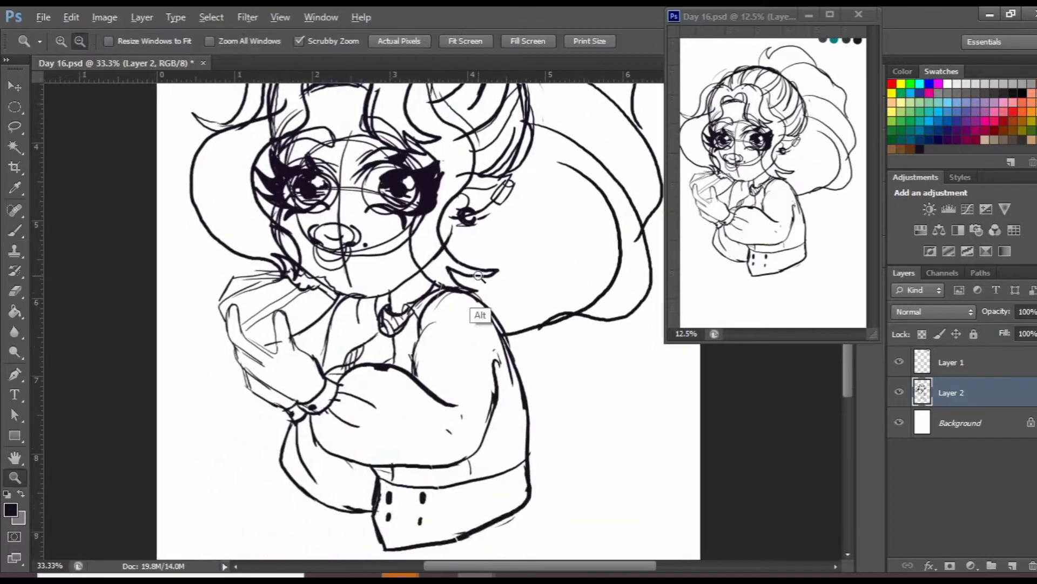
# - Zoom out, enlarge the sketch slightly and shift it up and right
pyautogui.hotkey('ctrl', '-')
pyautogui.hotkey('ctrl', '-')
pyautogui.hotkey('ctrl', 't')
pyautogui.moveTo(559, 160)
pyautogui.mouseDown()
pyautogui.moveTo(532, 189)
pyautogui.moveTo(556, 179)
pyautogui.mouseUp()
pyautogui.press('Return')
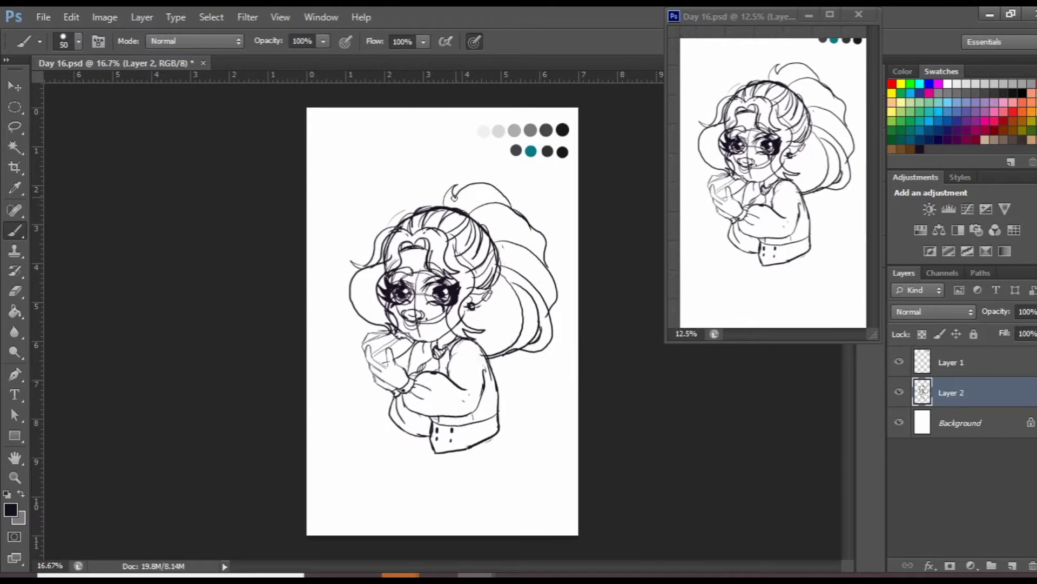
# - Draw long flowing hair strands sweeping down past the body toward the skirt
pyautogui.moveTo(499, 237); pyautogui.dragTo(478, 354)
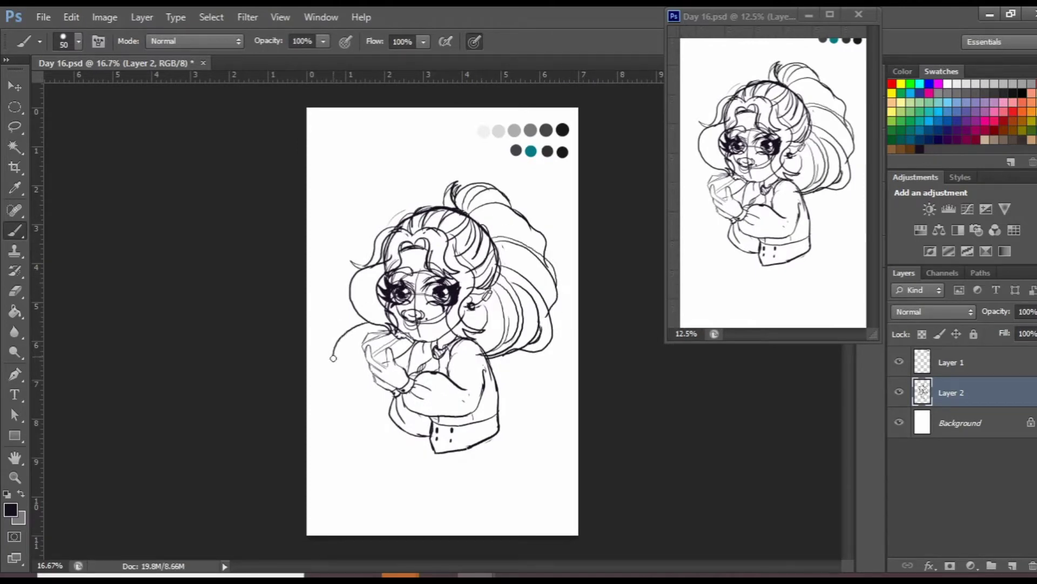
pyautogui.moveTo(321, 385)
pyautogui.mouseDown()
pyautogui.moveTo(374, 421)
pyautogui.moveTo(356, 460)
pyautogui.moveTo(397, 445)
pyautogui.mouseUp()
pyautogui.press('e')
pyautogui.press('b')
pyautogui.press('e')
pyautogui.press('b')
pyautogui.moveTo(354, 408); pyautogui.dragTo(405, 437)
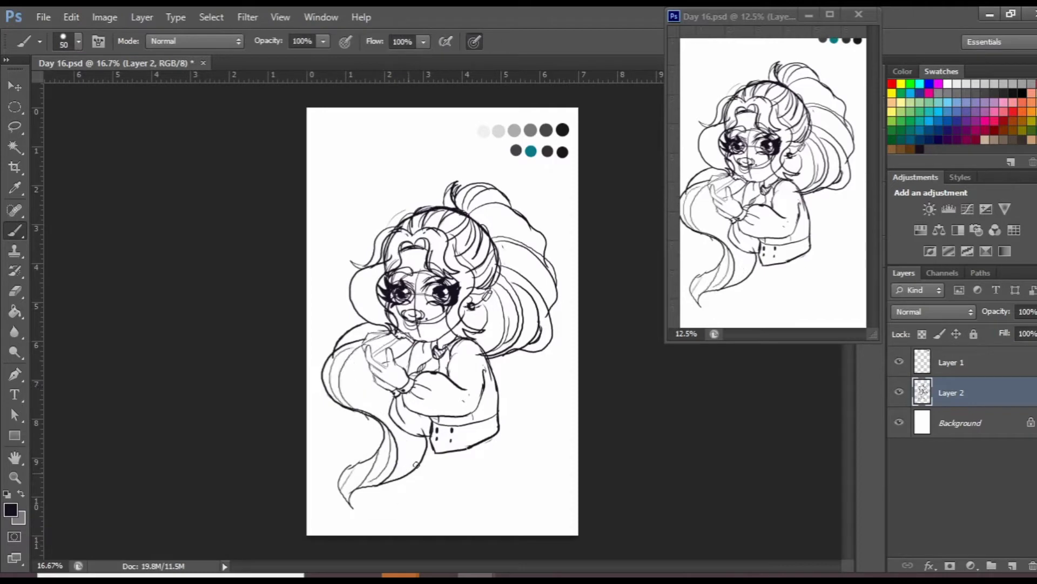
pyautogui.moveTo(351, 340); pyautogui.dragTo(428, 432)
pyautogui.moveTo(354, 322)
pyautogui.mouseDown()
pyautogui.moveTo(397, 254)
pyautogui.moveTo(465, 298)
pyautogui.mouseUp()
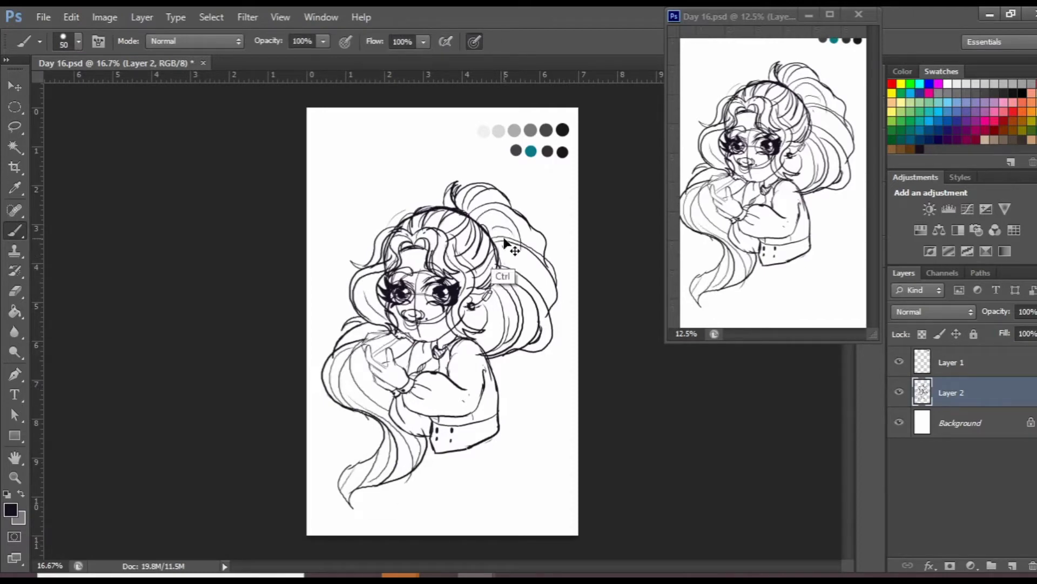
pyautogui.moveTo(476, 211); pyautogui.dragTo(554, 297)
pyautogui.moveTo(528, 260); pyautogui.dragTo(551, 311)
# - Lasso the upper ponytail strands and reshape them with Free Transform
pyautogui.press('l')
pyautogui.moveTo(395, 227); pyautogui.dragTo(486, 205)
pyautogui.hotkey('ctrl', 't')
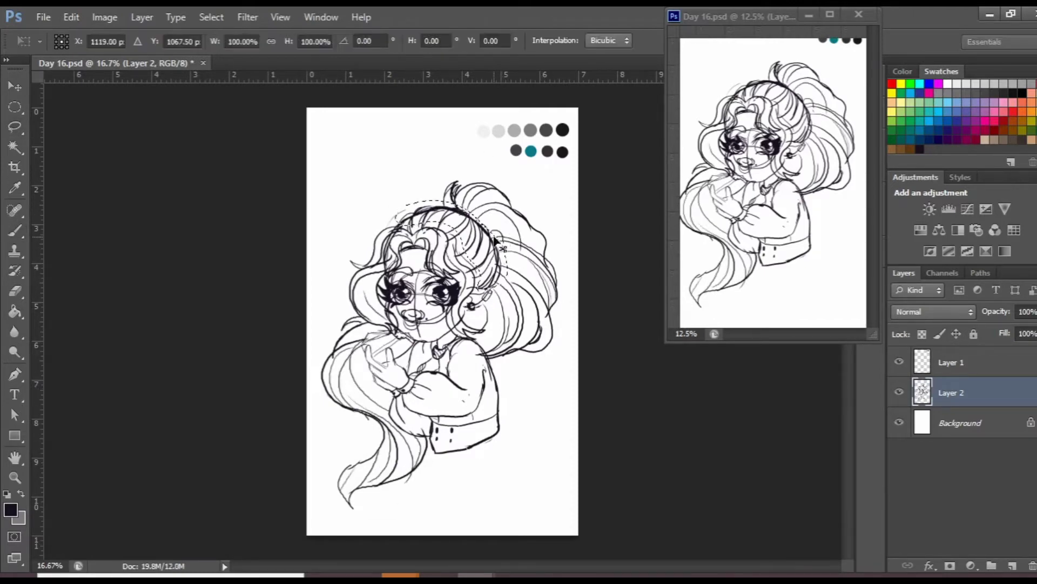
pyautogui.moveTo(487, 254); pyautogui.dragTo(505, 282)
pyautogui.press('Return')
pyautogui.moveTo(397, 227); pyautogui.dragTo(498, 286)
pyautogui.hotkey('ctrl', 't')
pyautogui.press('Return')
# - Try a stroke at the top of the hair, then undo it
pyautogui.press('b')
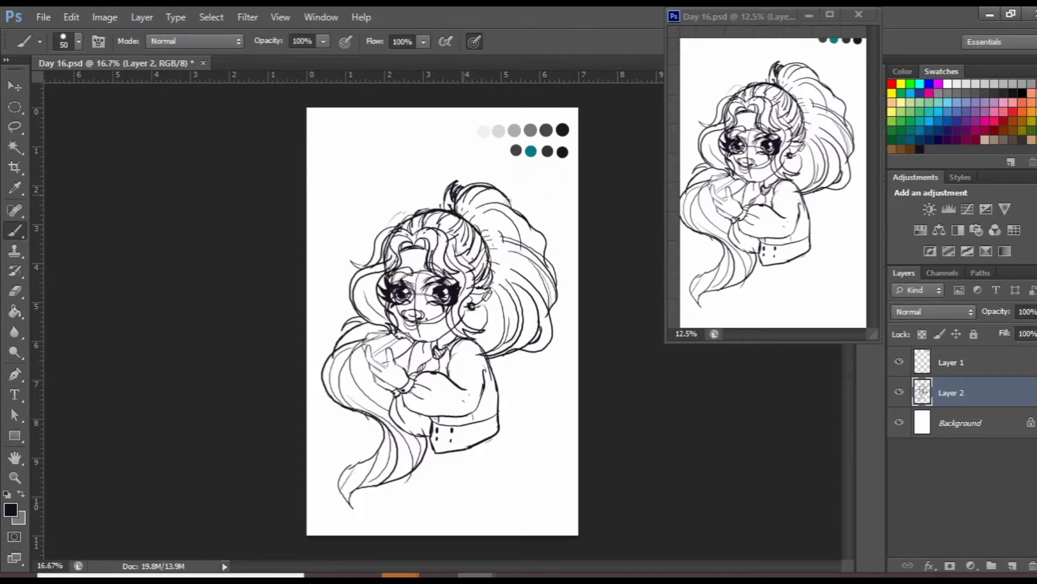
pyautogui.press('r')
pyautogui.press('b')
pyautogui.moveTo(475, 216)
pyautogui.mouseDown()
pyautogui.moveTo(435, 178)
pyautogui.moveTo(463, 201)
pyautogui.moveTo(481, 242)
pyautogui.mouseUp()
pyautogui.hotkey('ctrl', 'z')
# - Outline the chocolate smear below the mouth and save the document
pyautogui.press('z')
pyautogui.press('b')
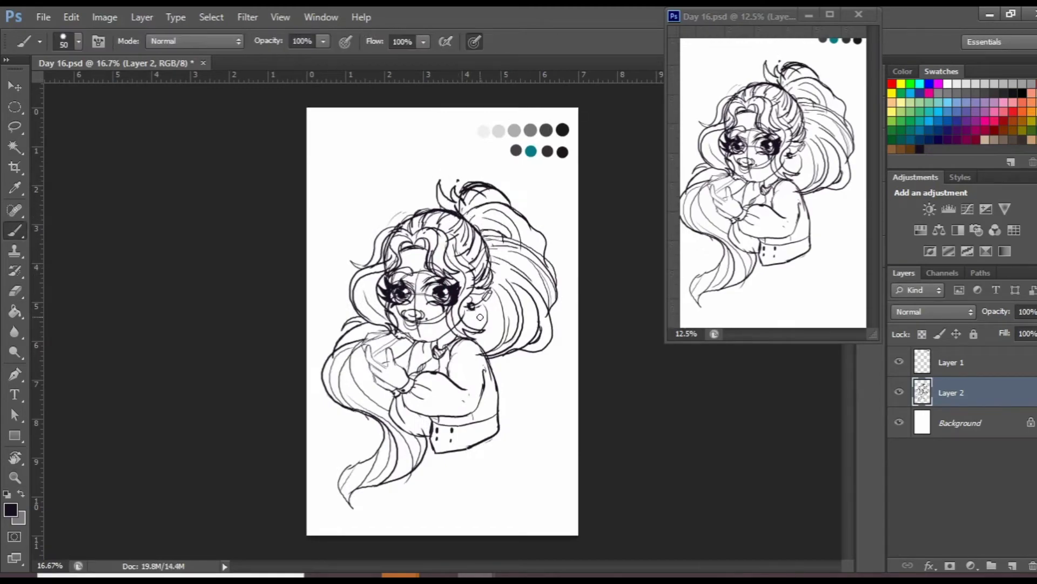
pyautogui.press('z')
pyautogui.moveTo(442, 328); pyautogui.dragTo(486, 327)
pyautogui.press('b')
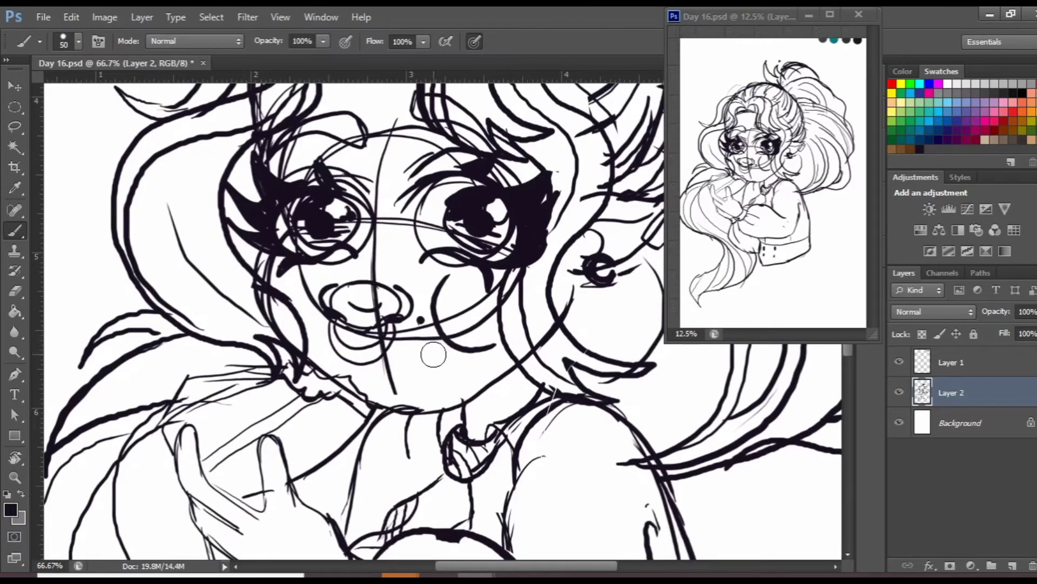
pyautogui.moveTo(420, 327); pyautogui.dragTo(411, 378)
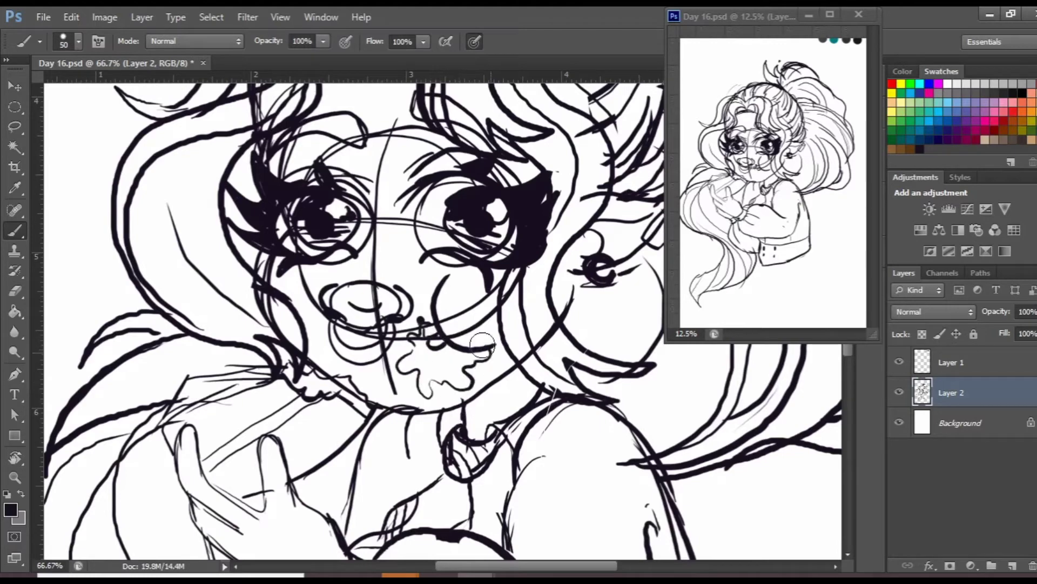
pyautogui.press('z')
pyautogui.moveTo(486, 349); pyautogui.dragTo(439, 348)
pyautogui.hotkey('ctrl', 's')
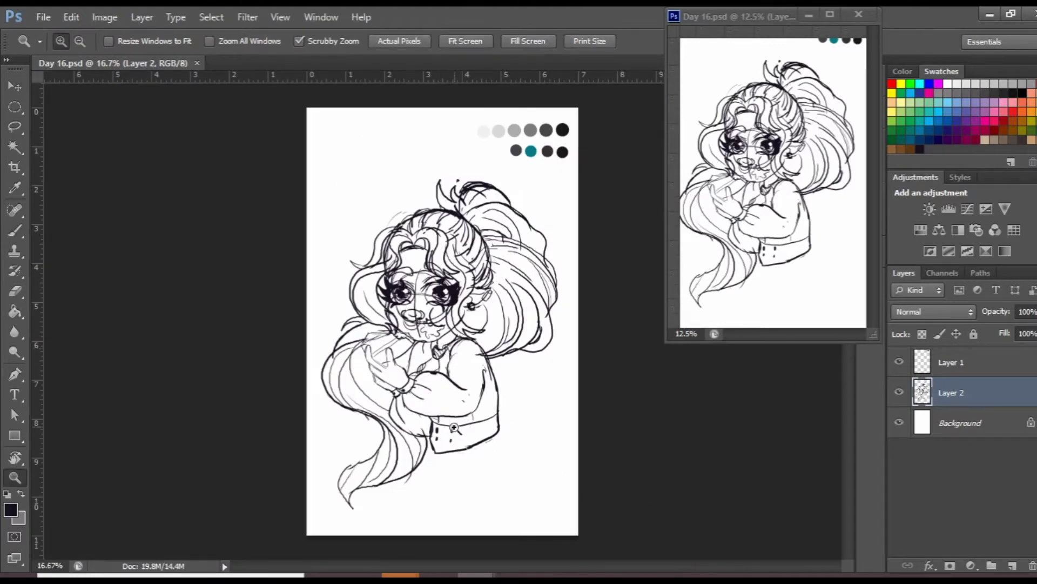
# - Touch up the sleeve cuff lines and lower the sketch layer opacity to 30%
pyautogui.moveTo(454, 427); pyautogui.dragTo(470, 427)
pyautogui.press('b')
pyautogui.moveTo(384, 386); pyautogui.dragTo(476, 408)
pyautogui.press('e')
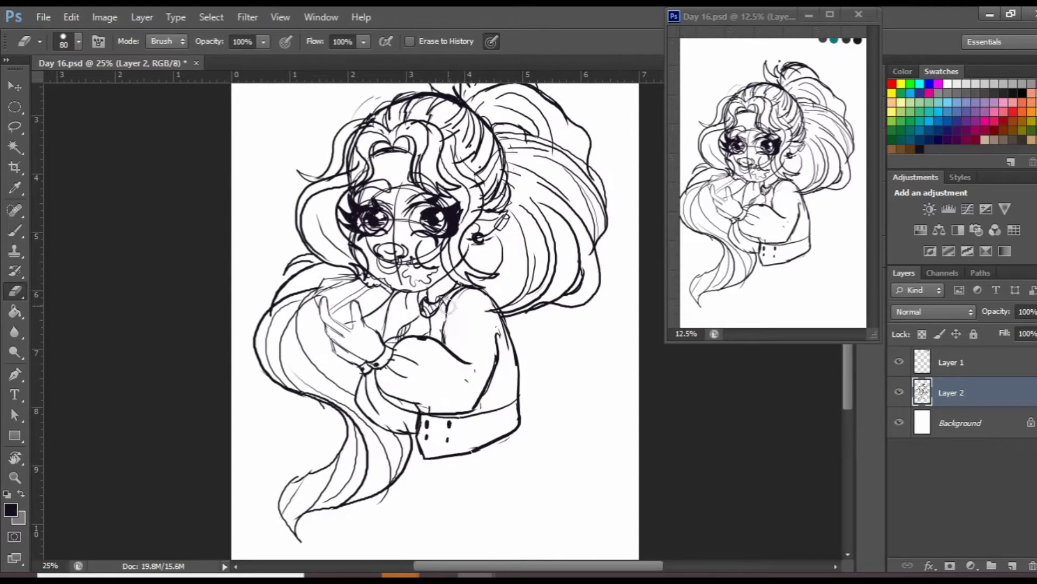
pyautogui.press('b')
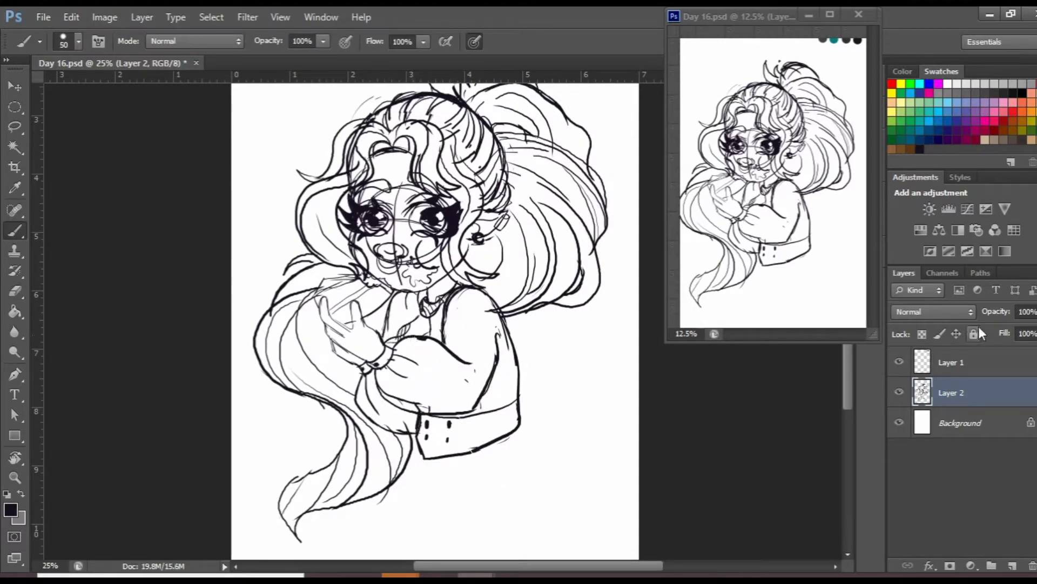
pyautogui.moveTo(996, 311); pyautogui.dragTo(962, 312)
# - Add a new line-art layer, then zoom in and tilt the view about 9 degrees onto the right eye
pyautogui.click(1012, 565)
pyautogui.press('z')
pyautogui.moveTo(389, 216); pyautogui.dragTo(379, 265)
pyautogui.hotkey('alt', '[')
pyautogui.press('l')
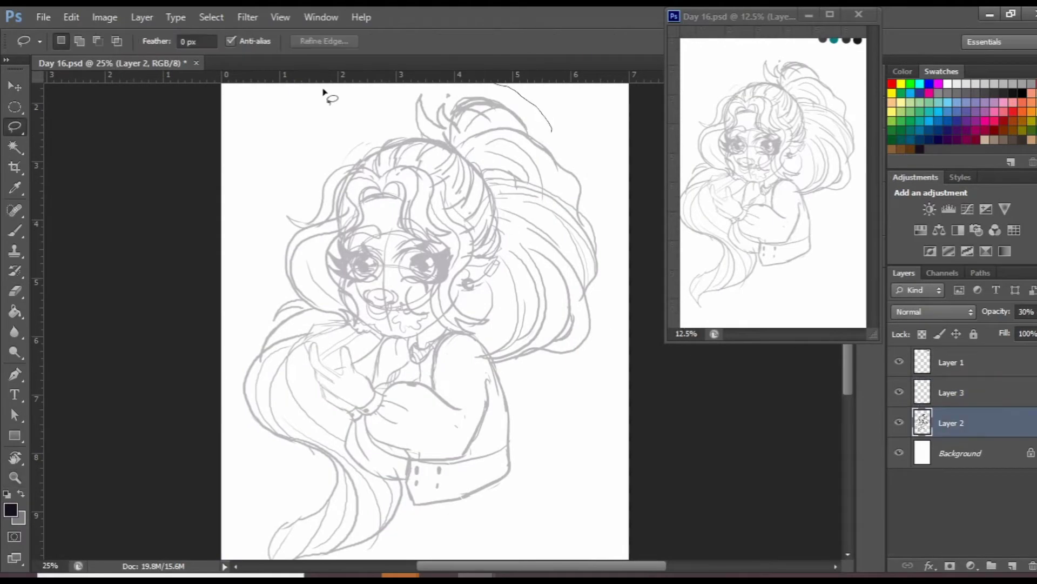
pyautogui.moveTo(324, 93); pyautogui.dragTo(330, 97)
pyautogui.press('v')
pyautogui.press('z')
pyautogui.moveTo(468, 397); pyautogui.dragTo(487, 398)
pyautogui.press('r')
pyautogui.moveTo(463, 271); pyautogui.dragTo(520, 289)
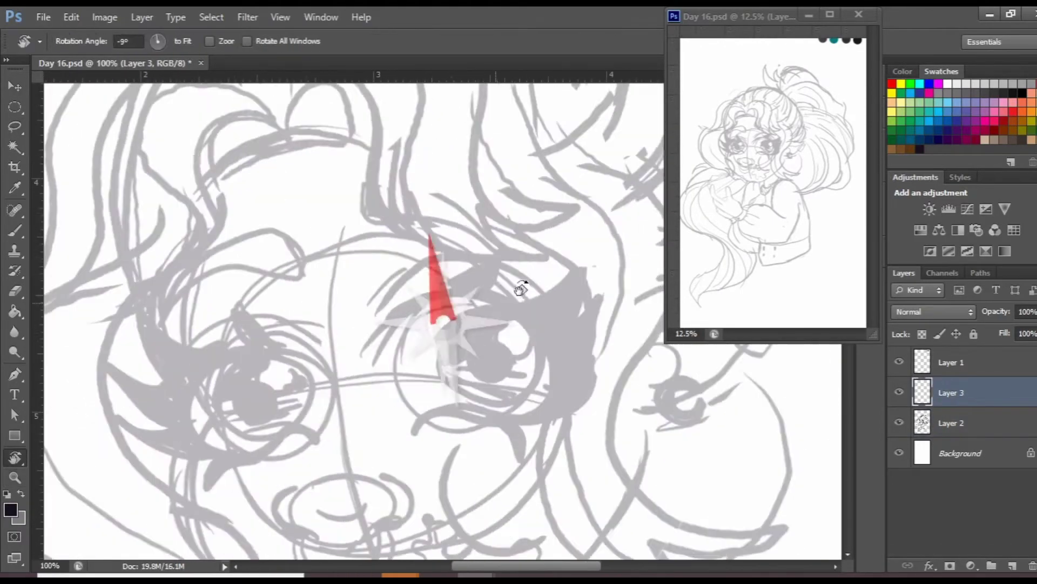
pyautogui.press('b')
# - Ink the right eye's lids, spiky black lashes and iris circle
pyautogui.moveTo(368, 351)
pyautogui.mouseDown()
pyautogui.moveTo(510, 353)
pyautogui.moveTo(486, 429)
pyautogui.mouseUp()
pyautogui.moveTo(388, 431)
pyautogui.mouseDown()
pyautogui.moveTo(498, 469)
pyautogui.moveTo(478, 435)
pyautogui.mouseUp()
pyautogui.moveTo(484, 435)
pyautogui.mouseDown()
pyautogui.moveTo(544, 424)
pyautogui.moveTo(561, 378)
pyautogui.moveTo(543, 383)
pyautogui.mouseUp()
pyautogui.press('e')
pyautogui.press('b')
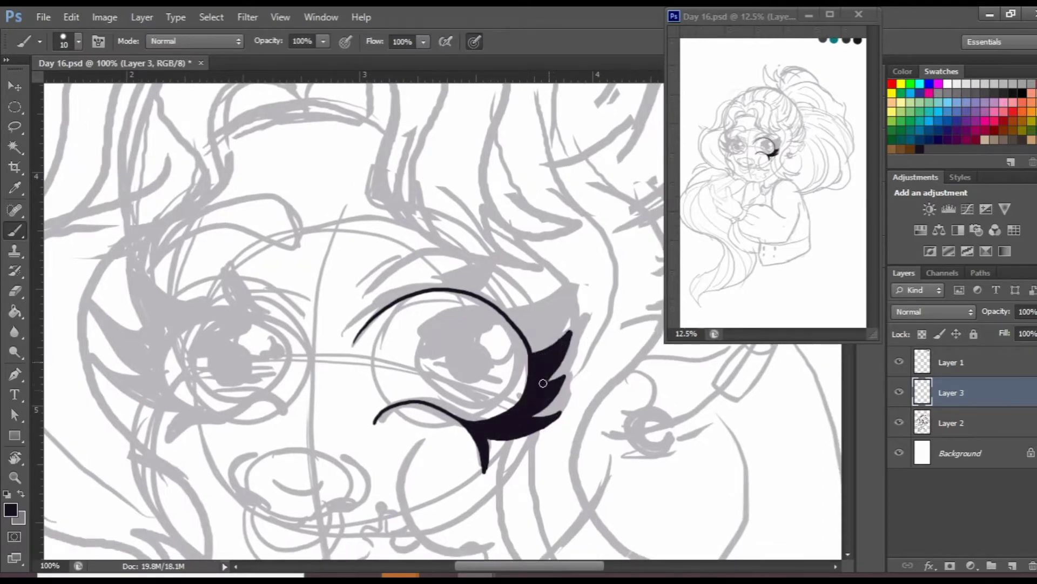
pyautogui.hotkey('ctrl', 'alt', 'z')
pyautogui.hotkey('ctrl', 'alt', 'z')
pyautogui.hotkey('ctrl', 'alt', 'z')
pyautogui.moveTo(476, 426); pyautogui.dragTo(487, 451)
pyautogui.moveTo(521, 402); pyautogui.dragTo(503, 424)
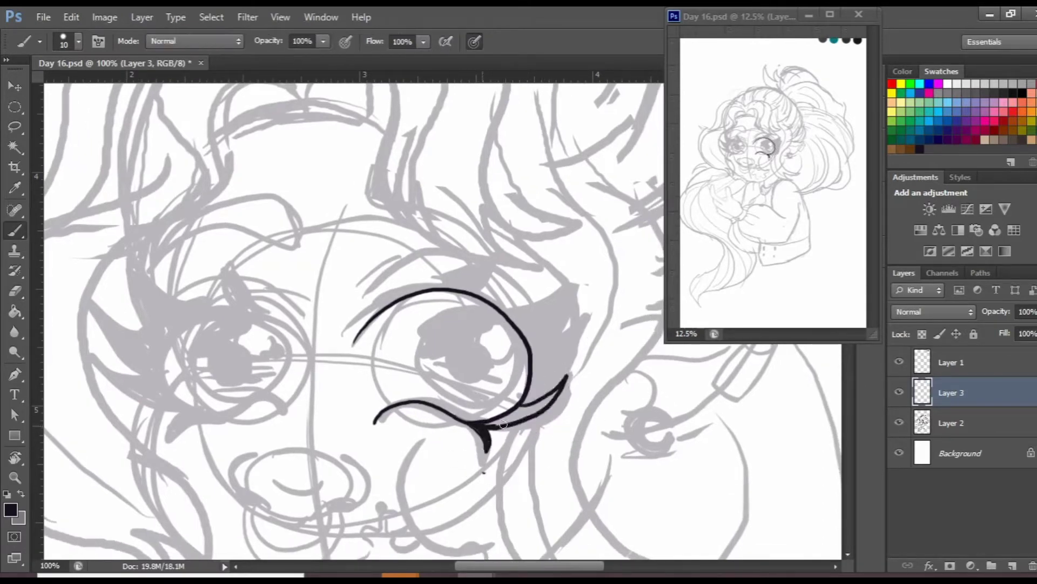
pyautogui.moveTo(545, 394)
pyautogui.mouseDown()
pyautogui.moveTo(564, 343)
pyautogui.moveTo(556, 294)
pyautogui.mouseUp()
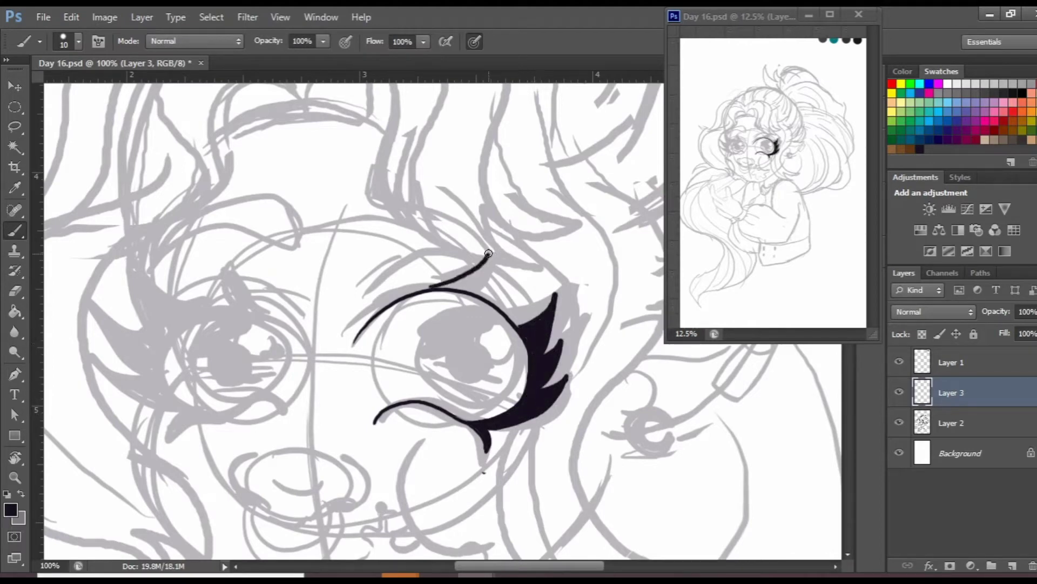
pyautogui.moveTo(372, 319)
pyautogui.mouseDown()
pyautogui.moveTo(514, 321)
pyautogui.moveTo(523, 386)
pyautogui.mouseUp()
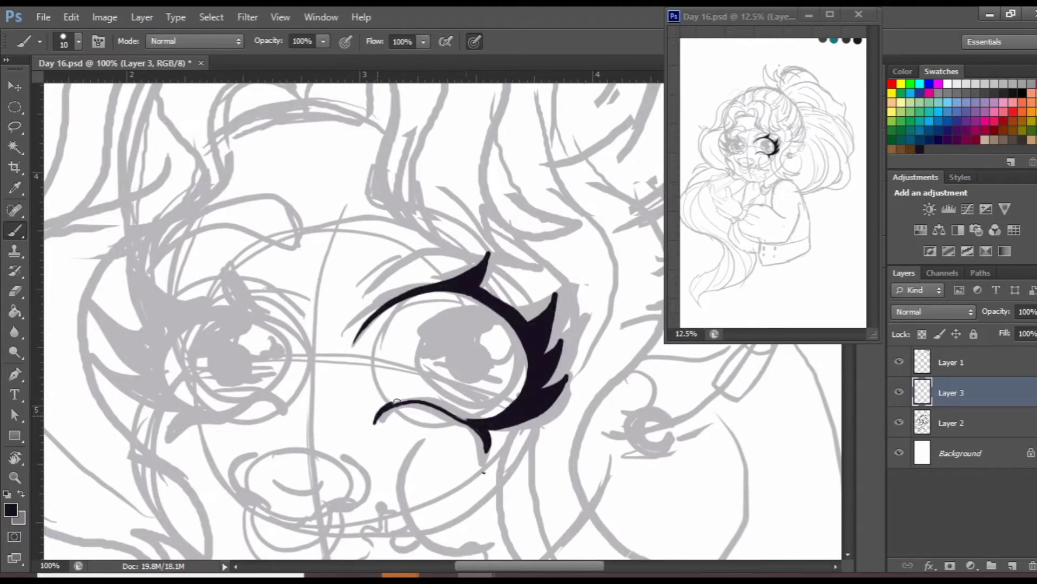
pyautogui.moveTo(467, 350); pyautogui.dragTo(496, 273)
pyautogui.moveTo(486, 303); pyautogui.dragTo(581, 323)
# - Ink the left eye's lids, filled black lashes, thick upper lid and iris
pyautogui.moveTo(278, 335); pyautogui.dragTo(416, 294)
pyautogui.moveTo(295, 370); pyautogui.dragTo(403, 363)
pyautogui.moveTo(312, 397); pyautogui.dragTo(324, 373)
pyautogui.moveTo(237, 354); pyautogui.dragTo(282, 367)
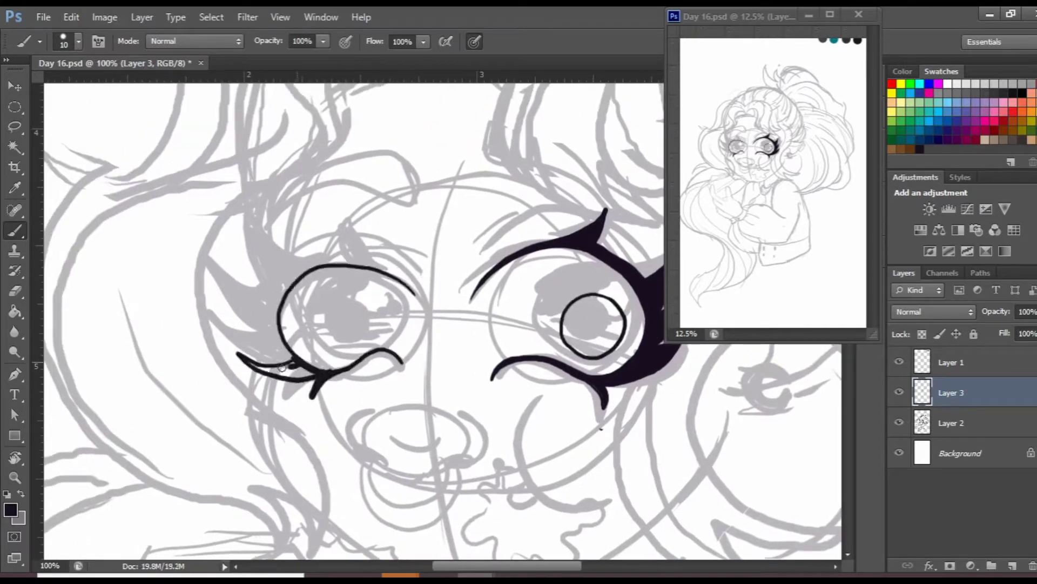
pyautogui.moveTo(232, 319); pyautogui.dragTo(292, 361)
pyautogui.moveTo(228, 277)
pyautogui.mouseDown()
pyautogui.moveTo(283, 327)
pyautogui.moveTo(281, 292)
pyautogui.mouseUp()
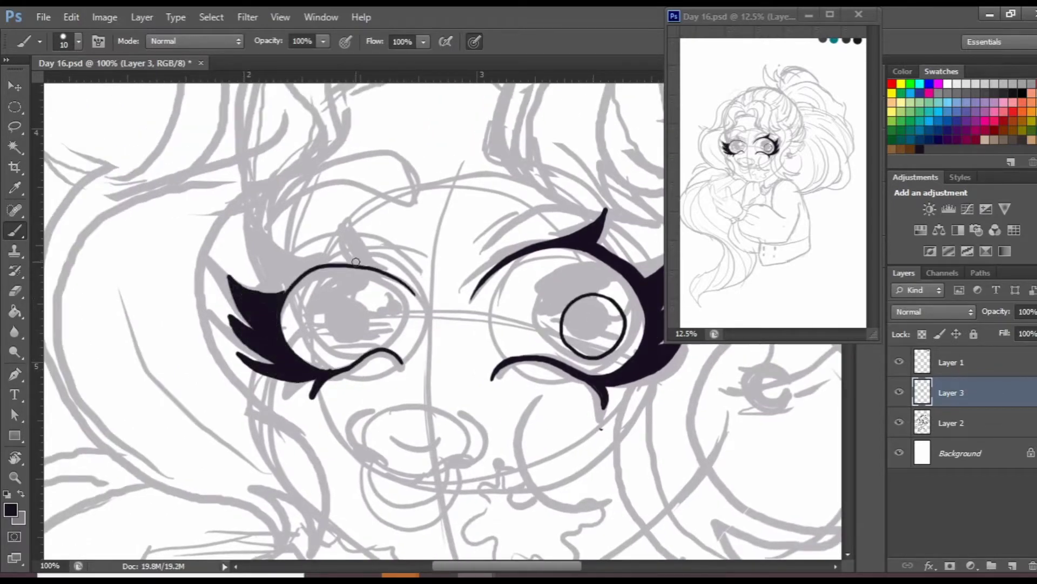
pyautogui.moveTo(398, 277); pyautogui.dragTo(282, 292)
pyautogui.moveTo(329, 260)
pyautogui.mouseDown()
pyautogui.moveTo(376, 267)
pyautogui.moveTo(362, 296)
pyautogui.mouseUp()
pyautogui.moveTo(462, 461); pyautogui.dragTo(386, 362)
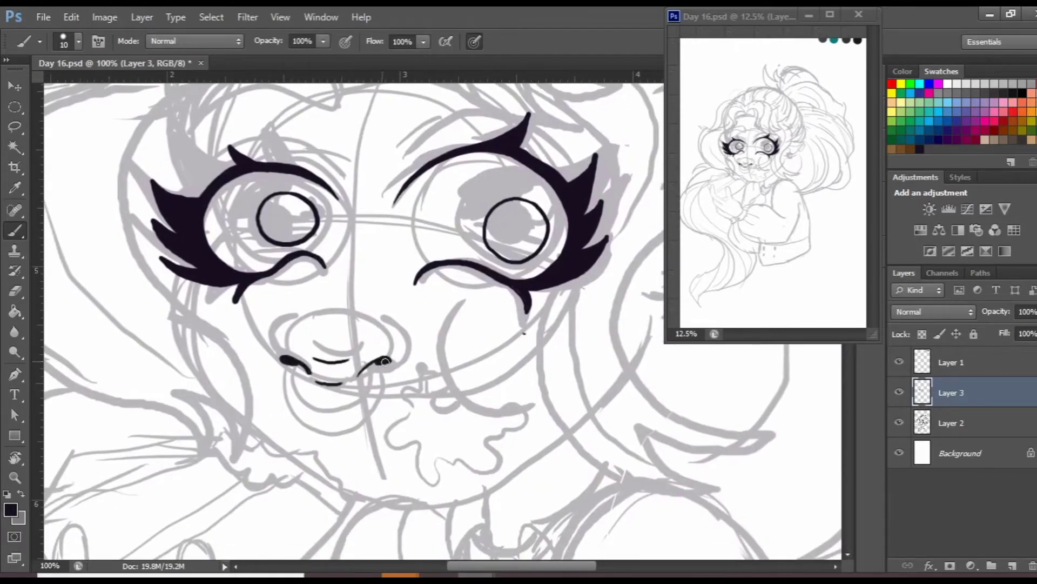
# - Ink the nose, mouth, cheek curve, wavy drool outline and left eyebrow loop
pyautogui.moveTo(280, 316); pyautogui.dragTo(285, 360)
pyautogui.moveTo(386, 361); pyautogui.dragTo(385, 319)
pyautogui.moveTo(282, 370); pyautogui.dragTo(377, 367)
pyautogui.moveTo(449, 381); pyautogui.dragTo(384, 362)
pyautogui.moveTo(402, 278); pyautogui.dragTo(476, 394)
pyautogui.moveTo(369, 383); pyautogui.dragTo(393, 391)
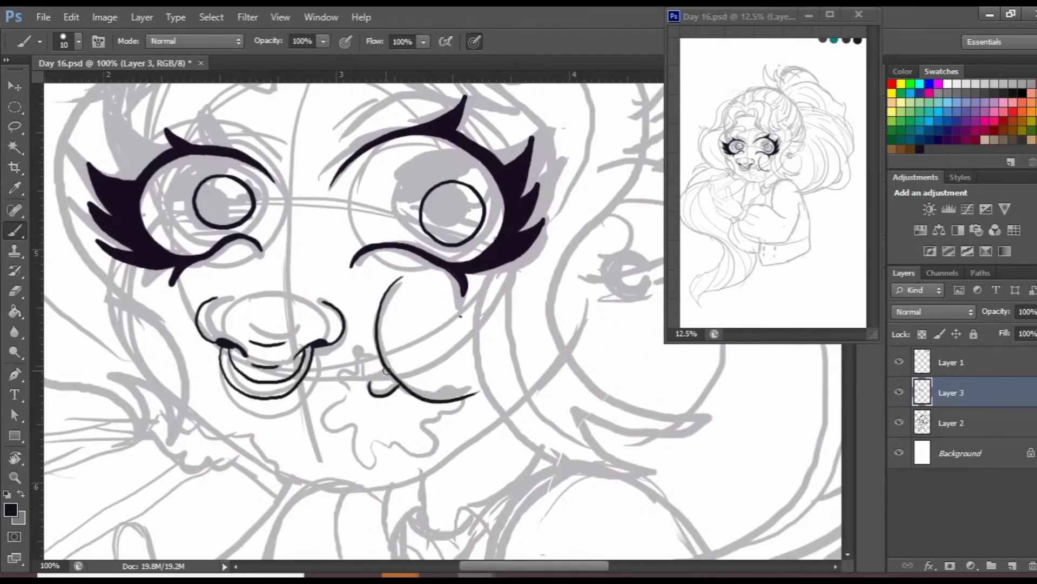
pyautogui.moveTo(367, 356)
pyautogui.mouseDown()
pyautogui.moveTo(346, 464)
pyautogui.moveTo(465, 400)
pyautogui.mouseUp()
pyautogui.moveTo(421, 426)
pyautogui.mouseDown()
pyautogui.moveTo(395, 340)
pyautogui.moveTo(423, 427)
pyautogui.moveTo(509, 572)
pyautogui.mouseUp()
pyautogui.moveTo(278, 342); pyautogui.dragTo(373, 284)
# - Trim the eyebrow stroke and ink thin eyebrow arcs above both eyes
pyautogui.press('e')
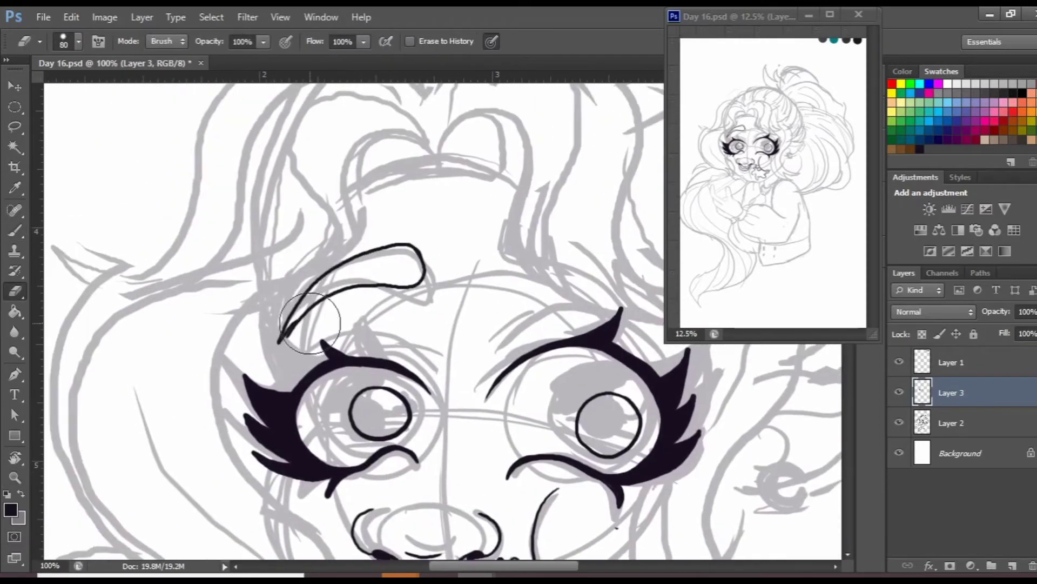
pyautogui.moveTo(286, 352); pyautogui.dragTo(335, 297)
pyautogui.press('b')
pyautogui.moveTo(324, 344); pyautogui.dragTo(421, 365)
pyautogui.moveTo(492, 354)
pyautogui.mouseDown()
pyautogui.moveTo(600, 322)
pyautogui.moveTo(510, 340)
pyautogui.mouseUp()
pyautogui.moveTo(475, 357); pyautogui.dragTo(508, 325)
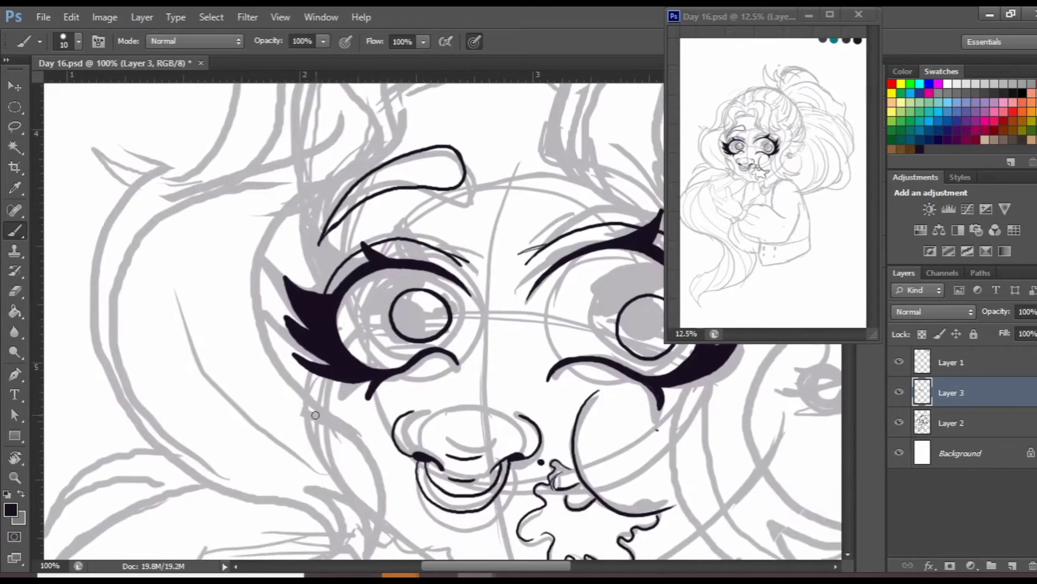
pyautogui.moveTo(310, 361)
pyautogui.mouseDown()
pyautogui.moveTo(320, 359)
pyautogui.moveTo(302, 270)
pyautogui.mouseUp()
pyautogui.moveTo(324, 486); pyautogui.dragTo(348, 206)
# - Ink the chocolate bar outline with its bitten, crumbly end and long edge
pyautogui.moveTo(198, 393)
pyautogui.mouseDown()
pyautogui.moveTo(388, 304)
pyautogui.moveTo(199, 393)
pyautogui.mouseUp()
pyautogui.moveTo(387, 305); pyautogui.dragTo(410, 351)
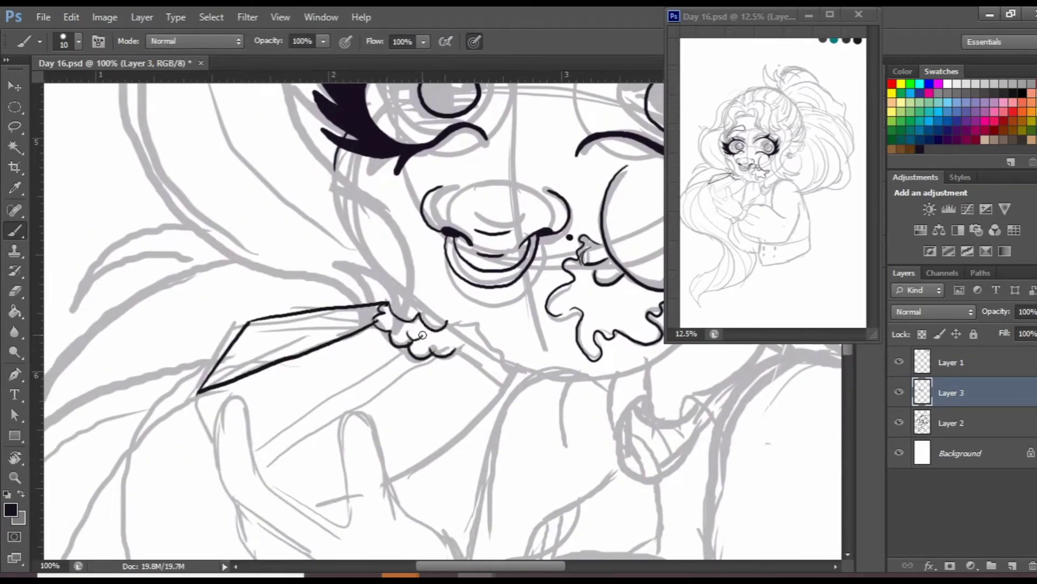
pyautogui.moveTo(461, 327); pyautogui.dragTo(488, 349)
pyautogui.moveTo(489, 349)
pyautogui.mouseDown()
pyautogui.moveTo(491, 311)
pyautogui.moveTo(546, 216)
pyautogui.mouseUp()
pyautogui.moveTo(545, 231); pyautogui.dragTo(427, 338)
pyautogui.moveTo(392, 355); pyautogui.dragTo(373, 365)
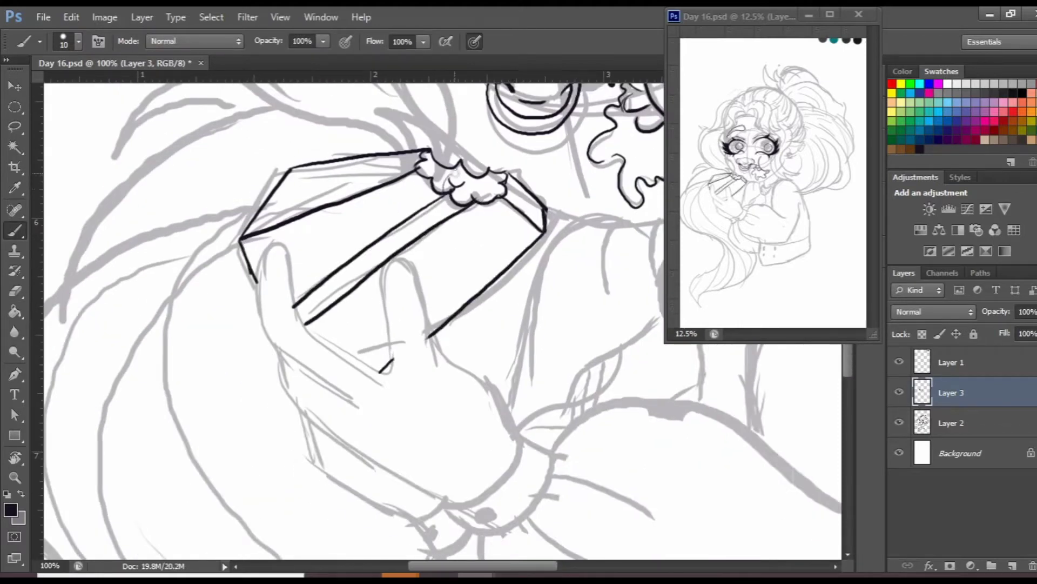
# - Ink the finger outlines and palm contour gripping the chocolate bar
pyautogui.scroll(-3, 389, 301)
pyautogui.moveTo(395, 184); pyautogui.dragTo(436, 286)
pyautogui.press('e')
pyautogui.press('b')
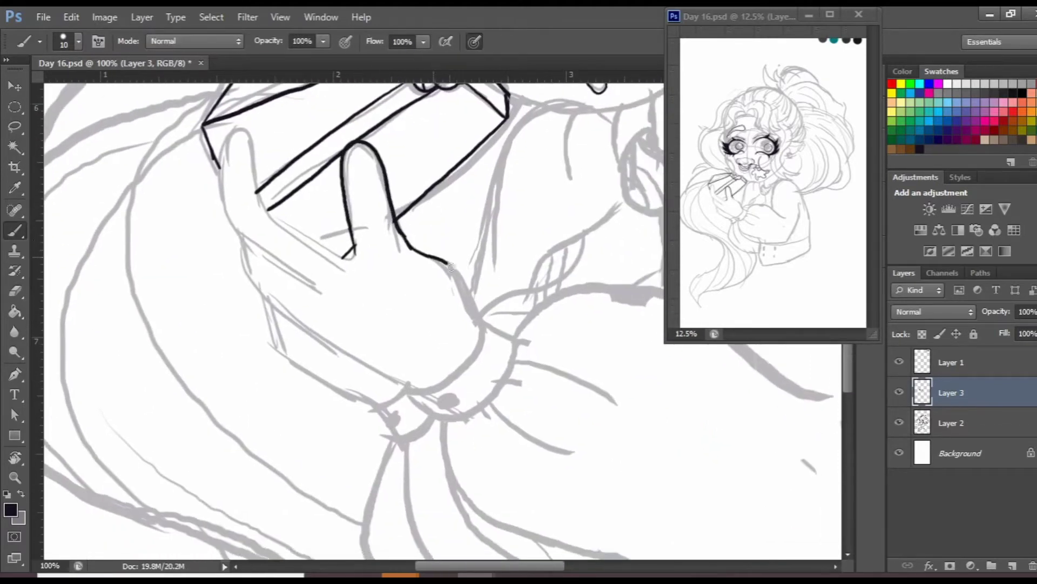
pyautogui.moveTo(378, 270); pyautogui.dragTo(459, 328)
pyautogui.moveTo(327, 187); pyautogui.dragTo(419, 352)
pyautogui.moveTo(326, 291); pyautogui.dragTo(278, 258)
pyautogui.moveTo(317, 329); pyautogui.dragTo(420, 400)
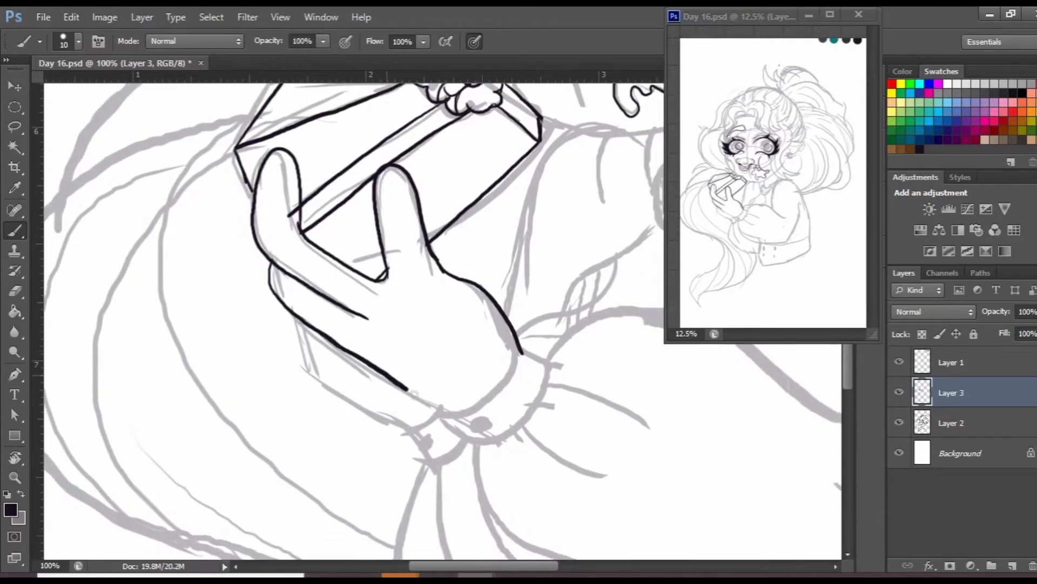
pyautogui.moveTo(324, 302); pyautogui.dragTo(413, 270)
pyautogui.moveTo(393, 316); pyautogui.dragTo(421, 286)
# - Undo the stray third-finger strokes, then ink the wrist cuff outline and neckline
pyautogui.scroll(3, 397, 331)
pyautogui.hotkey('ctrl', 'z')
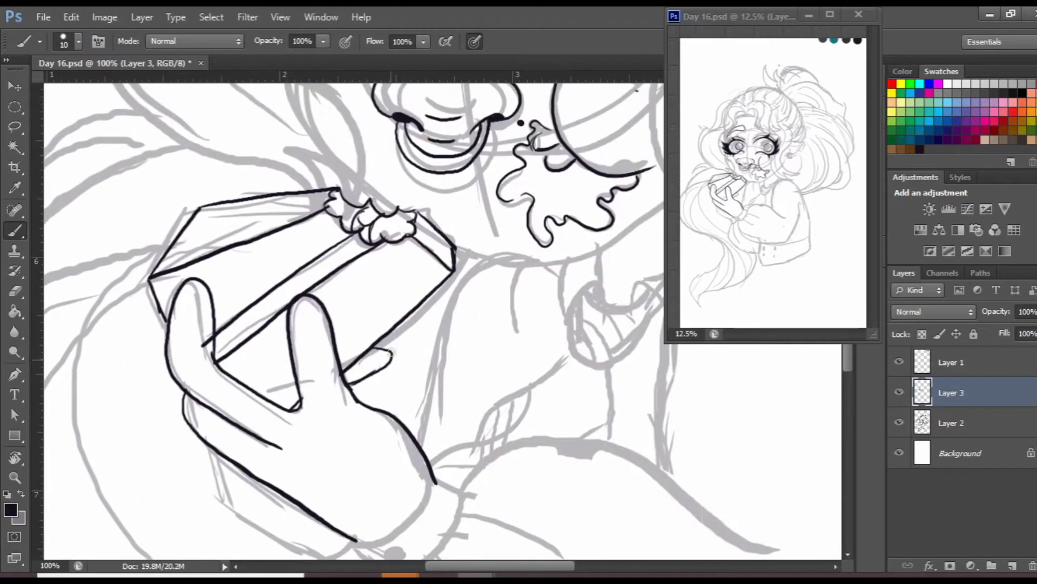
pyautogui.scroll(-4, 388, 353)
pyautogui.moveTo(357, 389); pyautogui.dragTo(449, 346)
pyautogui.moveTo(540, 270); pyautogui.dragTo(378, 367)
pyautogui.moveTo(424, 271); pyautogui.dragTo(396, 315)
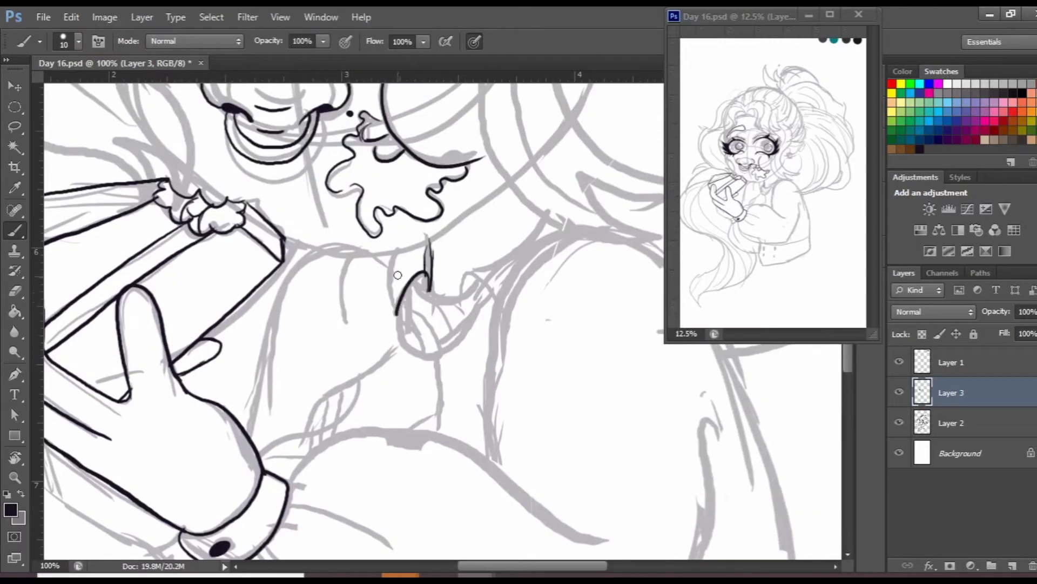
# - Zoom in below the chin and erase a white highlight into the black bead
pyautogui.hotkey('ctrl', '+')
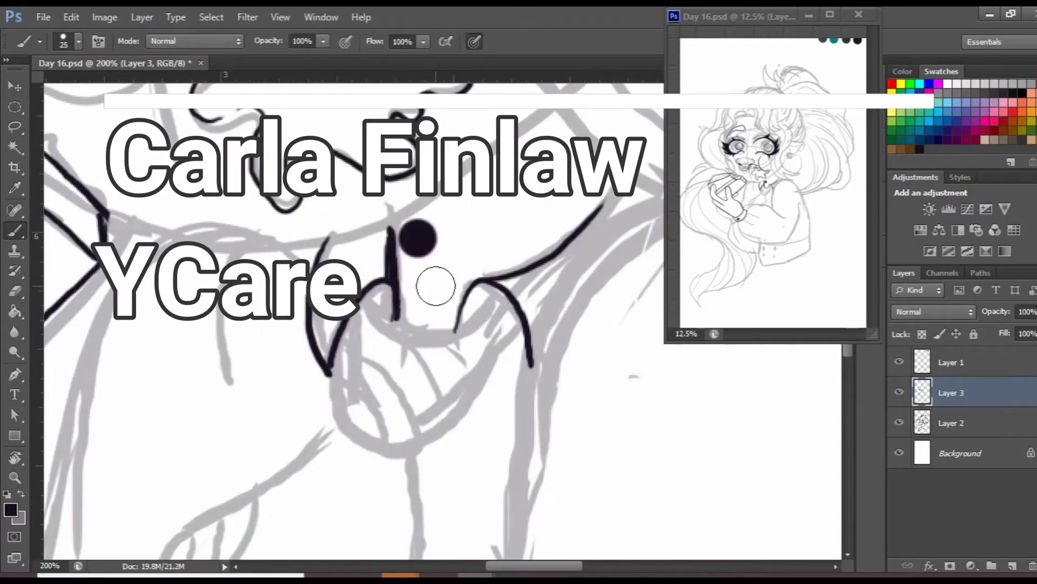
pyautogui.press('e')
pyautogui.click(423, 231)
pyautogui.press('b')
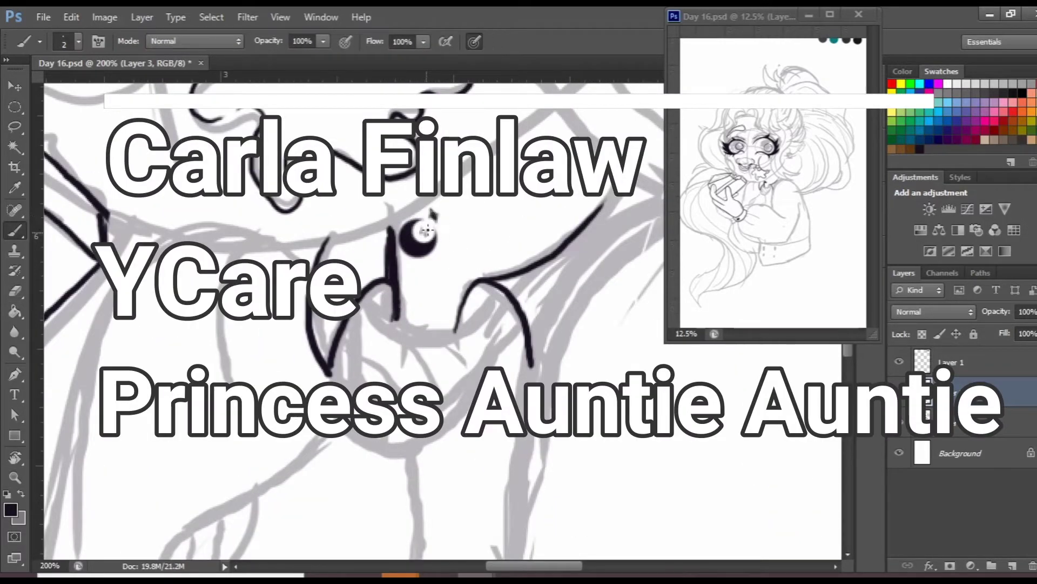
pyautogui.scroll(-5, 421, 286)
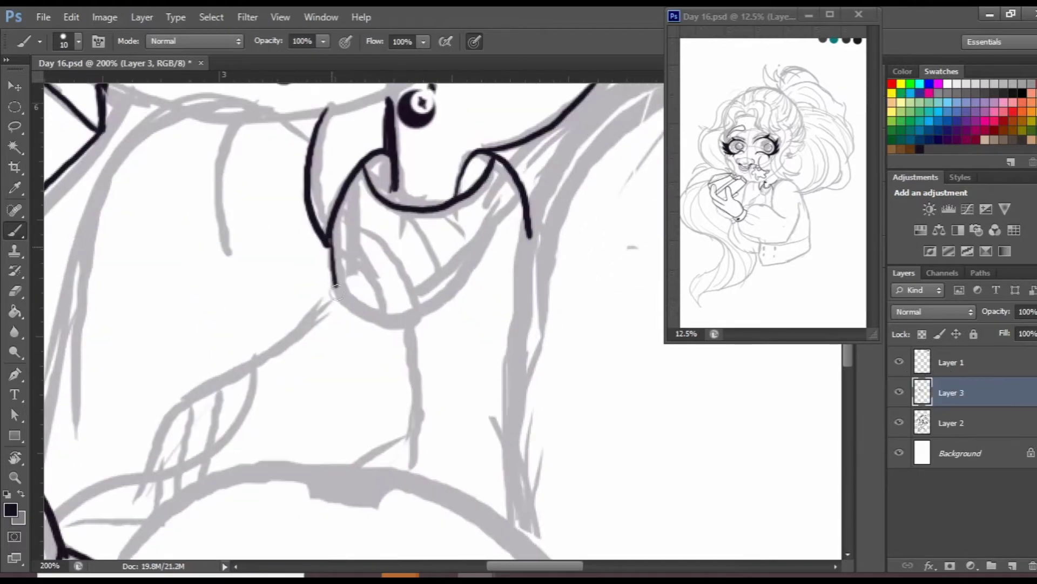
pyautogui.moveTo(330, 245); pyautogui.dragTo(418, 326)
pyautogui.moveTo(521, 208); pyautogui.dragTo(416, 327)
# - Ink the charm's curved outline, stripes and lower curve, erasing a stray spot
pyautogui.press('e')
pyautogui.click(429, 312)
pyautogui.press('b')
pyautogui.moveTo(333, 254); pyautogui.dragTo(373, 321)
pyautogui.moveTo(351, 195); pyautogui.dragTo(395, 322)
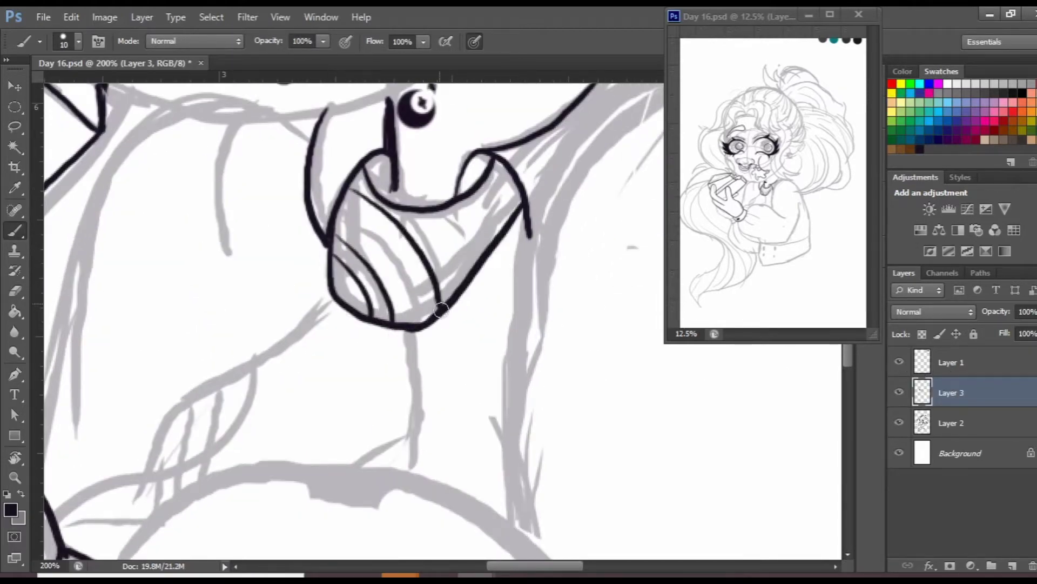
pyautogui.moveTo(413, 214); pyautogui.dragTo(458, 289)
pyautogui.scroll(2, 395, 247)
pyautogui.hotkey('ctrl', '-')
# - Ink the chest line below the charm and the jaw line up from the chin
pyautogui.moveTo(427, 258); pyautogui.dragTo(328, 361)
pyautogui.moveTo(462, 268); pyautogui.dragTo(460, 346)
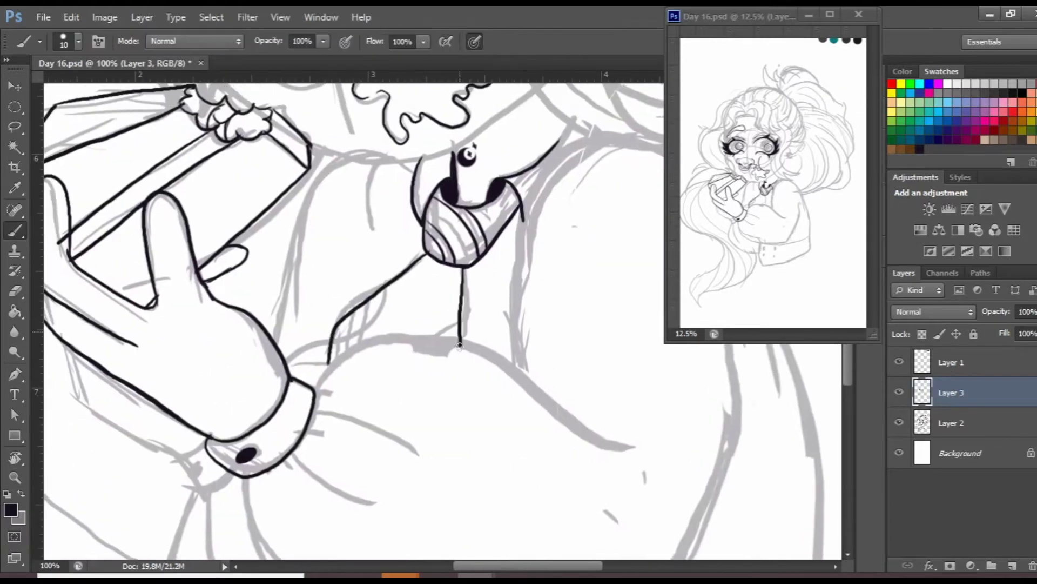
pyautogui.moveTo(355, 371); pyautogui.dragTo(367, 244)
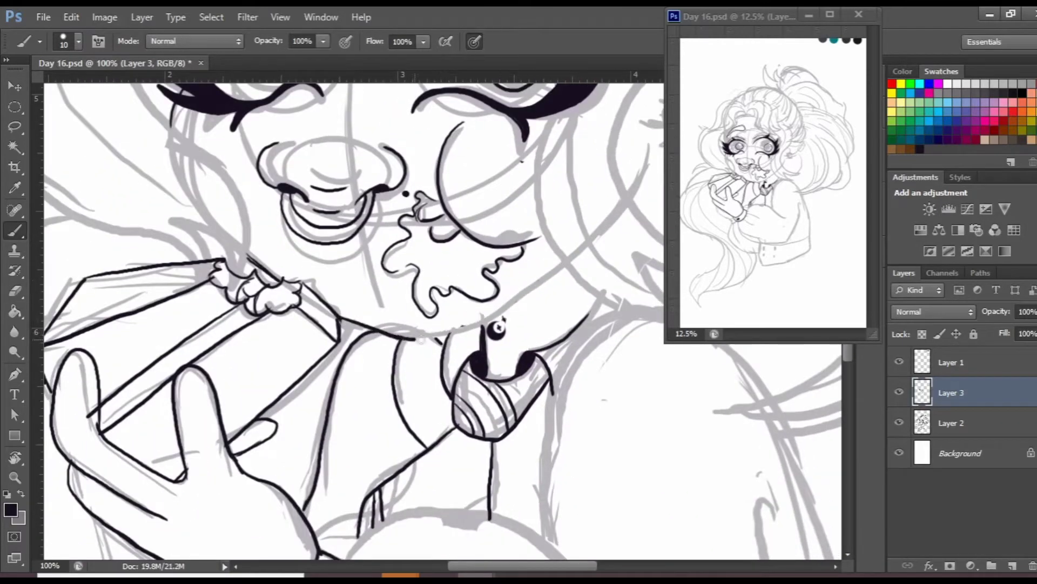
pyautogui.moveTo(562, 266); pyautogui.dragTo(446, 340)
pyautogui.press('z')
pyautogui.keyDown('alt'); pyautogui.click(453, 360); pyautogui.keyUp('alt')
pyautogui.click(248, 211)
# - Ink the hair and forehead lines and clean up overlapping line ends
pyautogui.press('b')
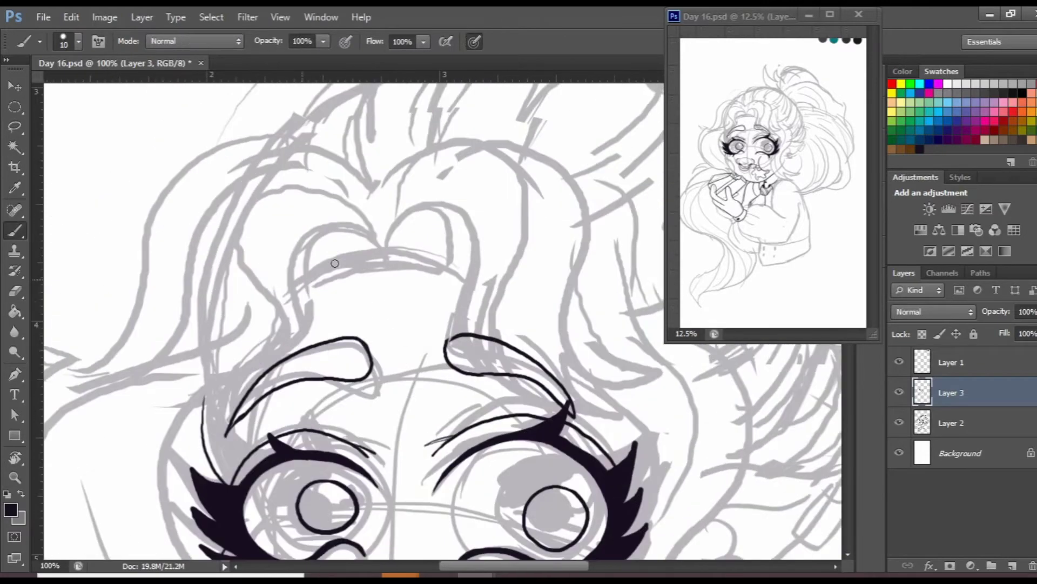
pyautogui.moveTo(335, 263); pyautogui.dragTo(465, 254)
pyautogui.press('e')
pyautogui.moveTo(421, 281); pyautogui.dragTo(383, 270)
pyautogui.moveTo(411, 184)
pyautogui.mouseDown()
pyautogui.moveTo(422, 319)
pyautogui.moveTo(390, 272)
pyautogui.moveTo(356, 254)
pyautogui.moveTo(453, 133)
pyautogui.moveTo(466, 134)
pyautogui.moveTo(482, 276)
pyautogui.moveTo(463, 241)
pyautogui.mouseUp()
pyautogui.press('b')
# - Ink the capsule-shaped earring outline and fill the crescent earring stud
pyautogui.keyDown('alt'); pyautogui.click(273, 224); pyautogui.keyUp('alt')
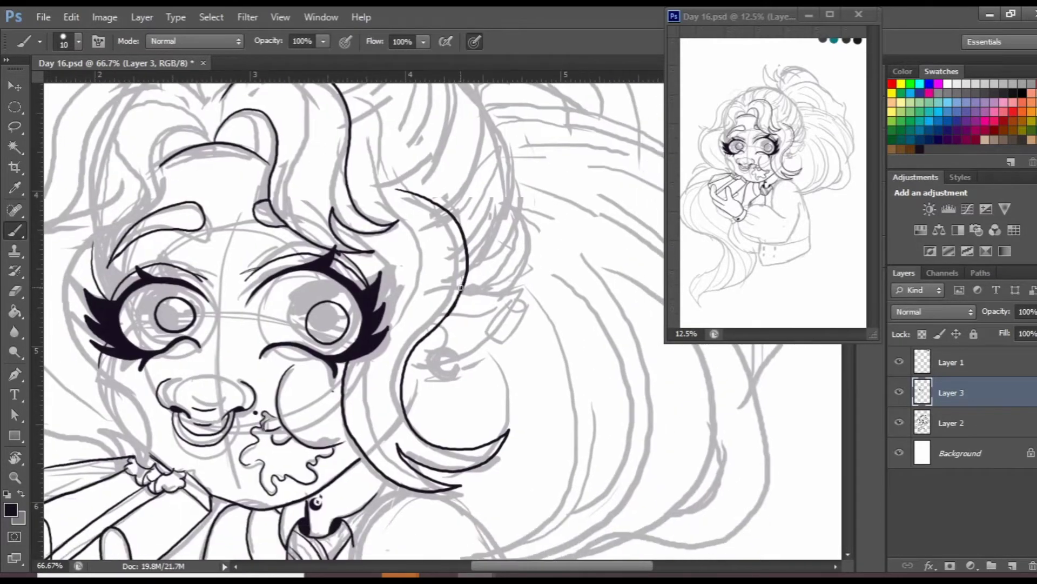
pyautogui.moveTo(521, 313); pyautogui.dragTo(485, 331)
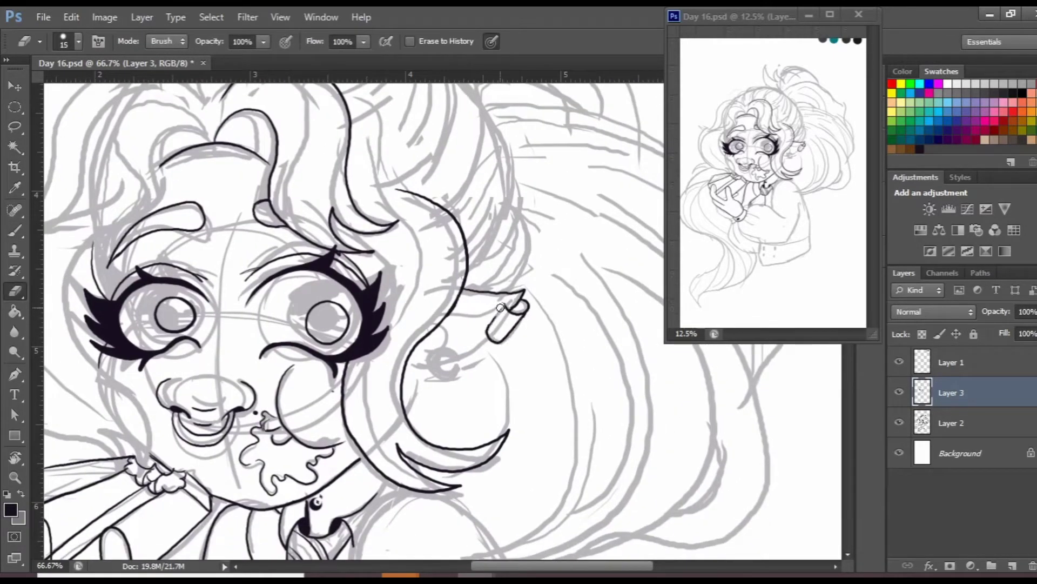
pyautogui.moveTo(422, 348); pyautogui.dragTo(429, 334)
pyautogui.moveTo(437, 346)
pyautogui.mouseDown()
pyautogui.moveTo(456, 352)
pyautogui.moveTo(448, 369)
pyautogui.moveTo(480, 398)
pyautogui.mouseUp()
pyautogui.press('e')
pyautogui.press('b')
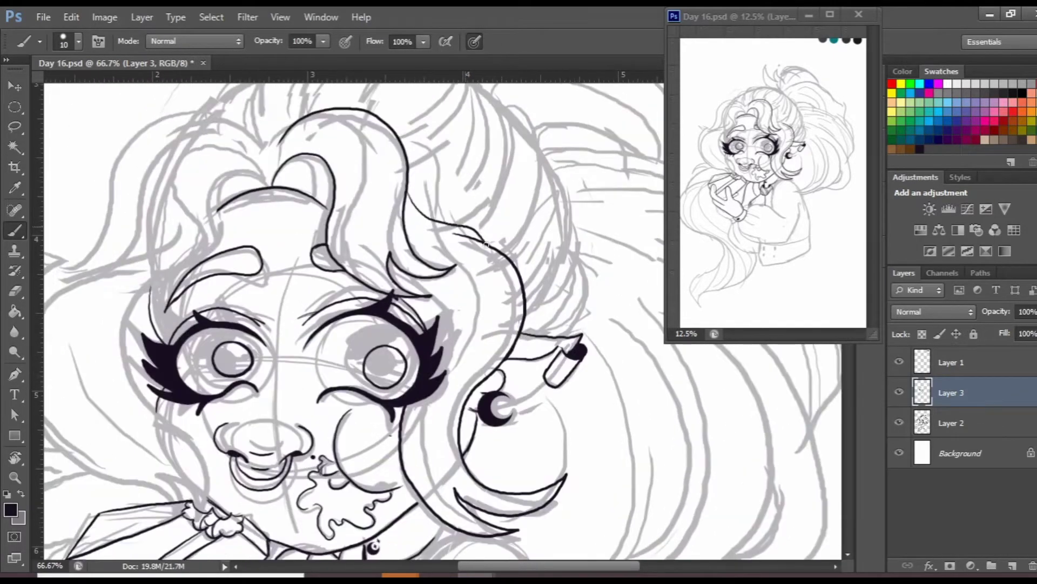
# - Ink the outer left hair curl, briefly hiding the sketch to check the lines
pyautogui.moveTo(404, 383)
pyautogui.mouseDown()
pyautogui.moveTo(530, 329)
pyautogui.moveTo(576, 350)
pyautogui.moveTo(378, 427)
pyautogui.mouseUp()
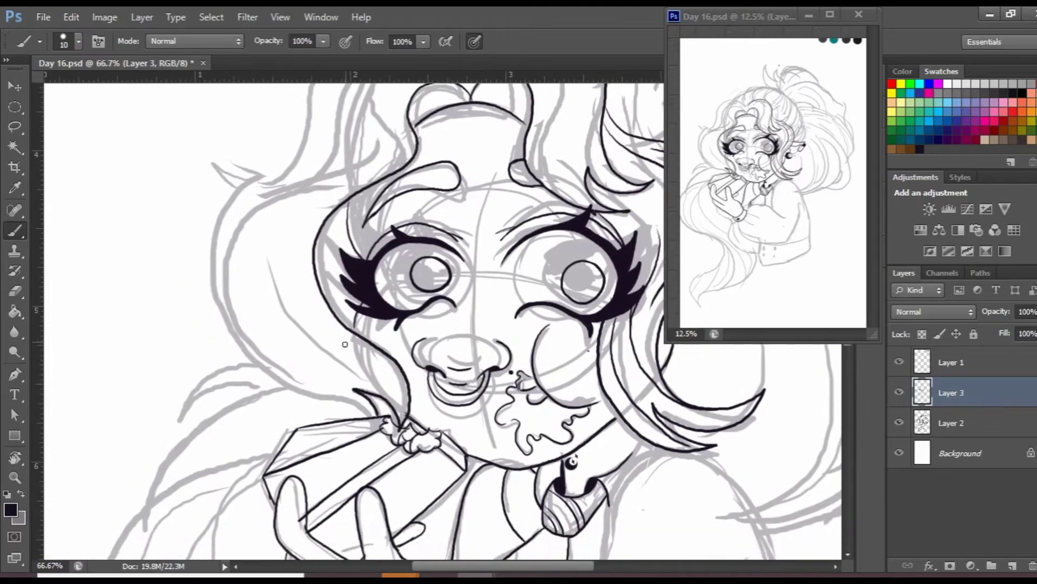
pyautogui.press('z')
pyautogui.click(378, 427)
pyautogui.keyDown('alt'); pyautogui.click(375, 430); pyautogui.keyUp('alt')
pyautogui.keyDown('alt'); pyautogui.click(375, 431); pyautogui.keyUp('alt')
pyautogui.keyDown('alt'); pyautogui.click(375, 430); pyautogui.keyUp('alt')
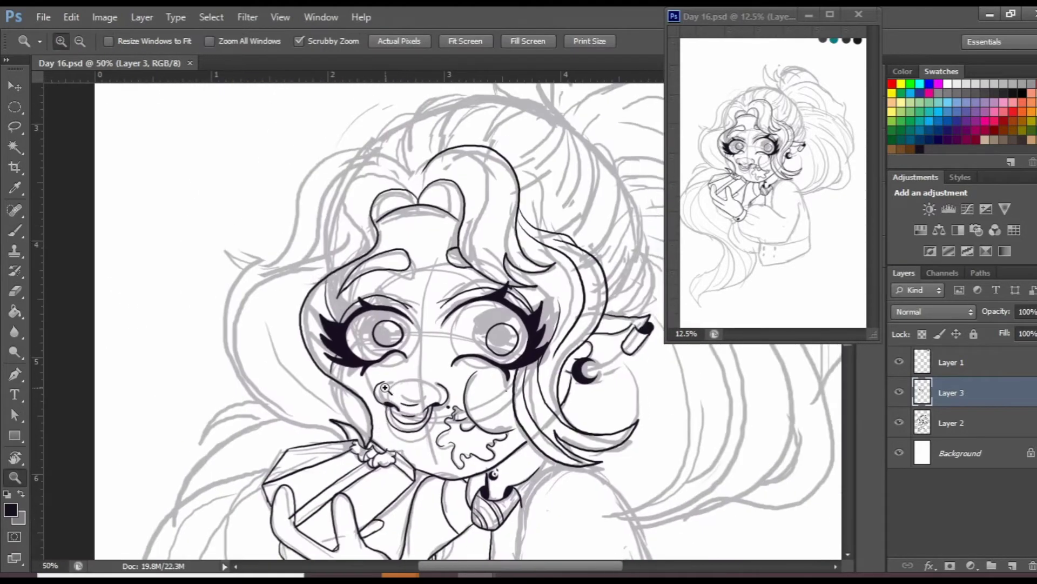
pyautogui.moveTo(385, 388); pyautogui.dragTo(423, 378)
pyautogui.press('b')
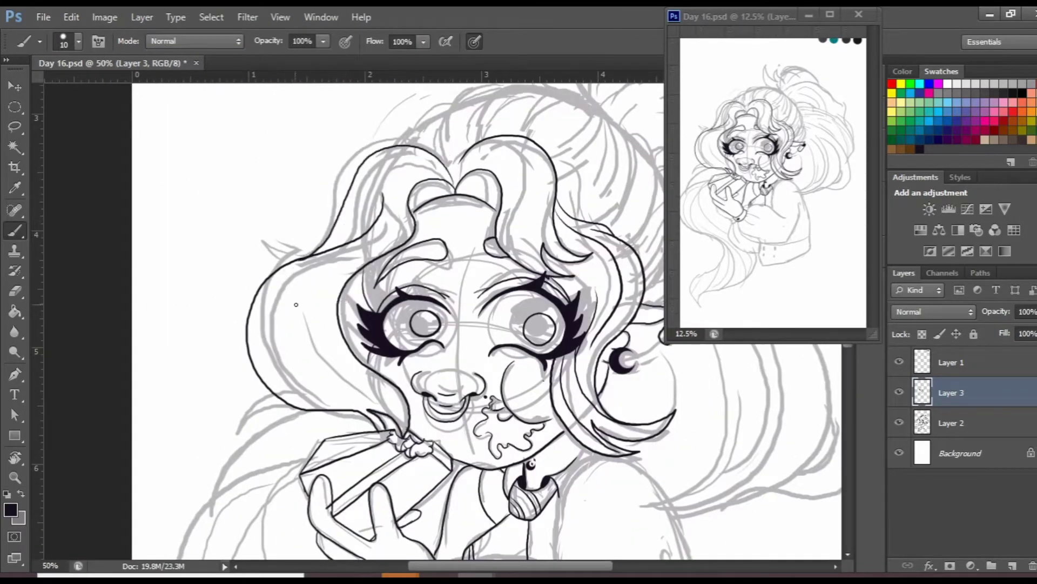
pyautogui.moveTo(296, 304); pyautogui.dragTo(270, 262)
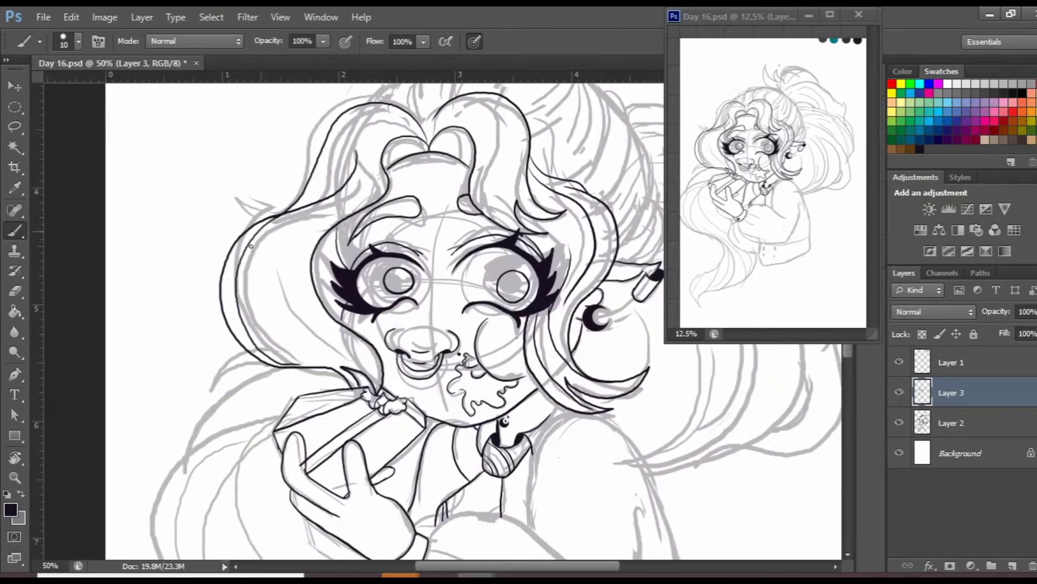
pyautogui.moveTo(385, 183); pyautogui.dragTo(400, 231)
pyautogui.click(899, 422)
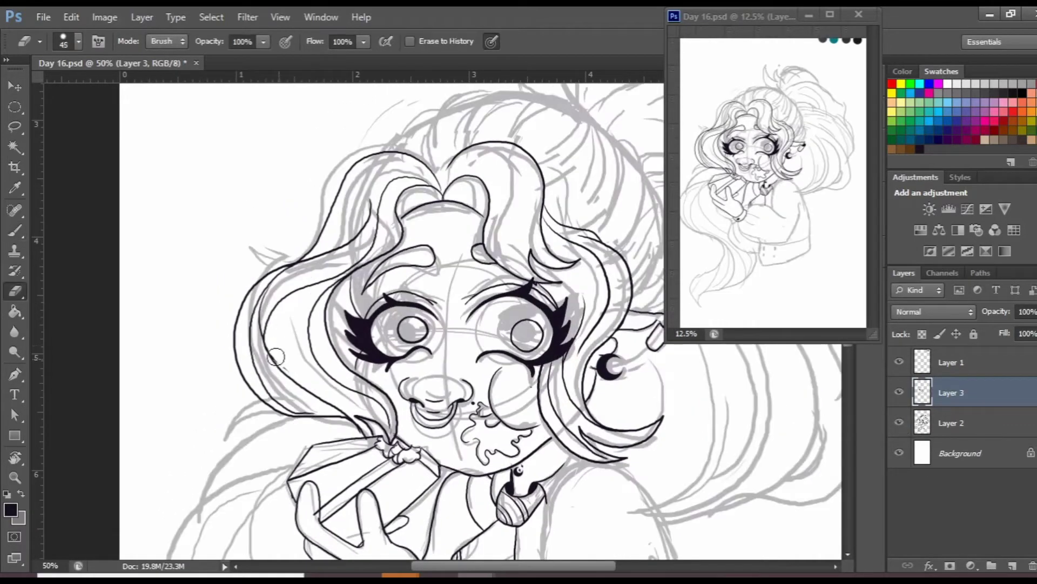
pyautogui.moveTo(415, 278)
pyautogui.mouseDown()
pyautogui.moveTo(342, 333)
pyautogui.moveTo(268, 70)
pyautogui.mouseUp()
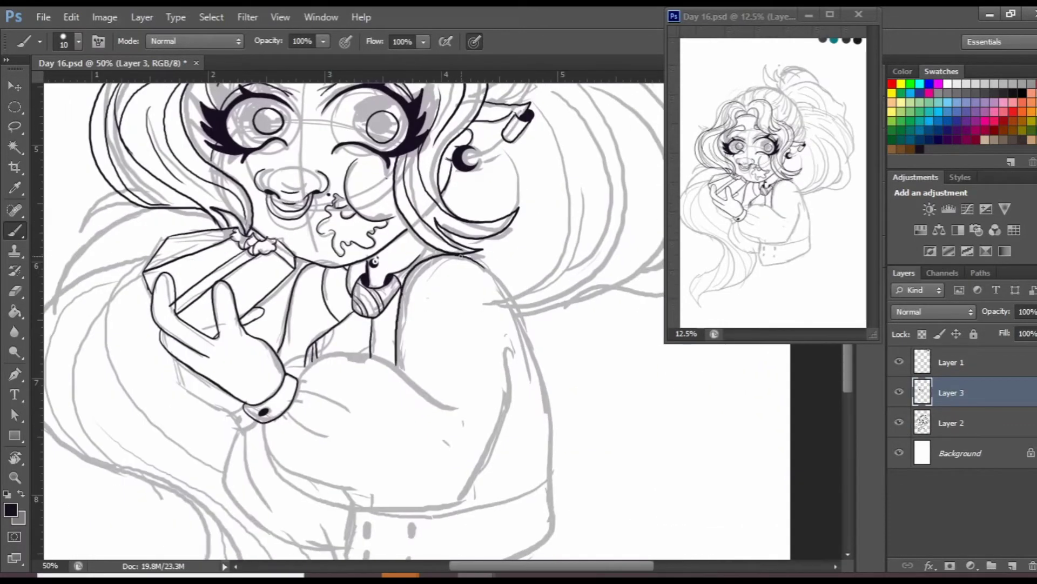
pyautogui.scroll(-5, 461, 256)
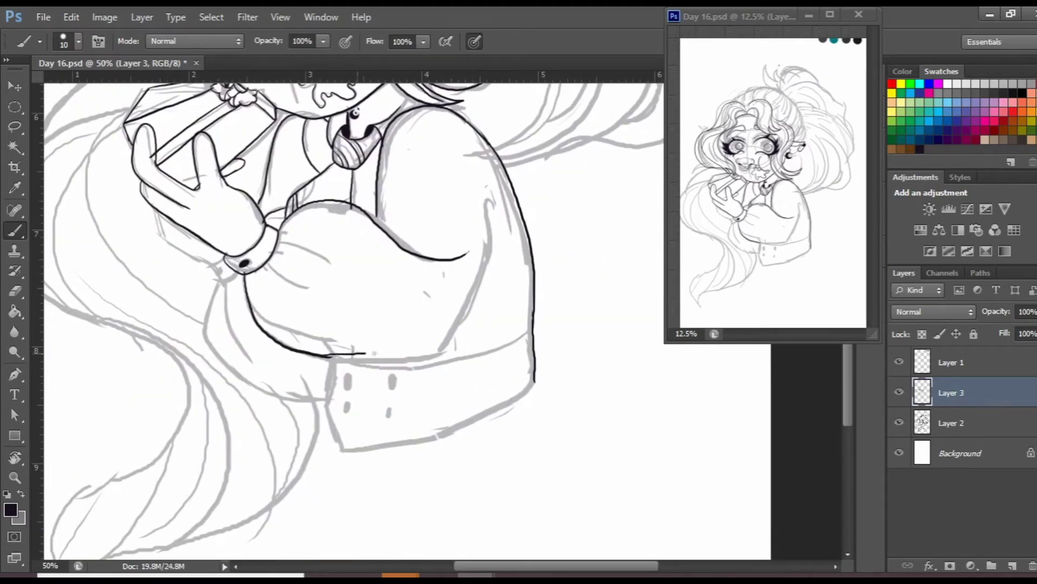
# - Rotate the view to the sleeve cuff, paint its dark button dots, and hide sketch Layer 2
pyautogui.hscroll(-2, 452, 351)
pyautogui.scroll(-2, 265, 278)
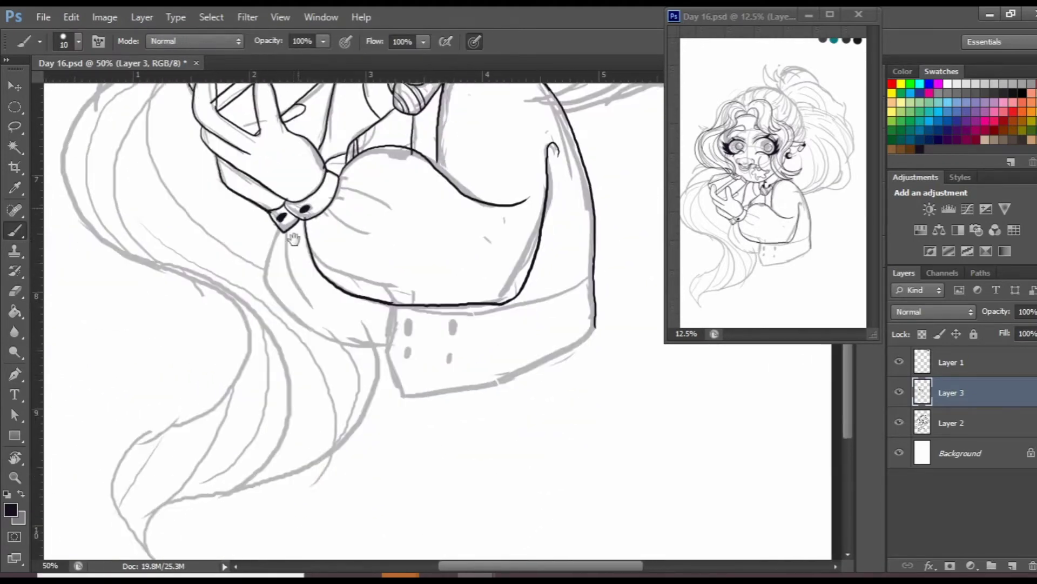
pyautogui.scroll(-1, 265, 278)
pyautogui.moveTo(357, 202); pyautogui.dragTo(247, 151)
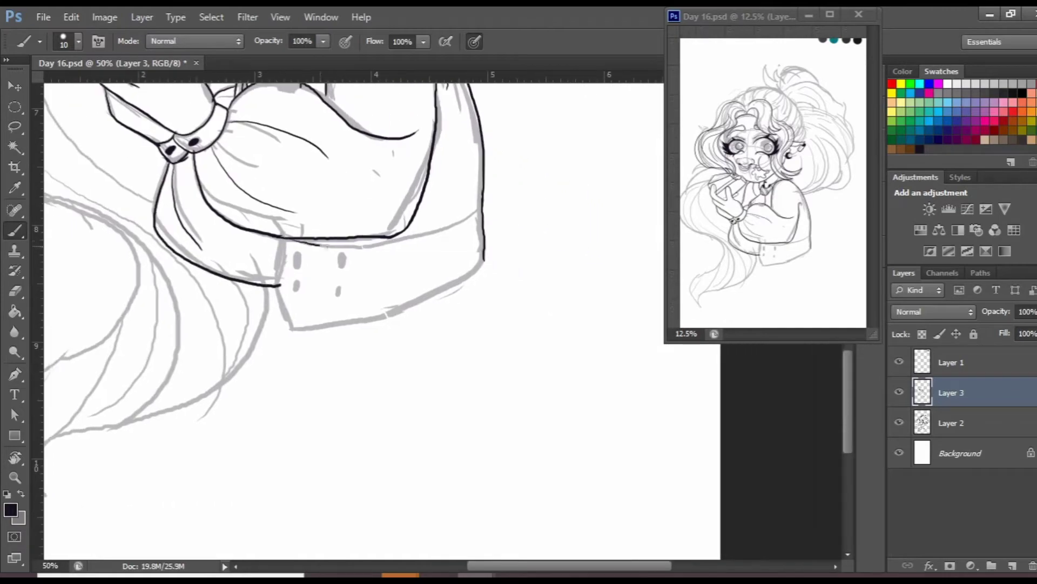
pyautogui.moveTo(456, 222); pyautogui.dragTo(385, 247)
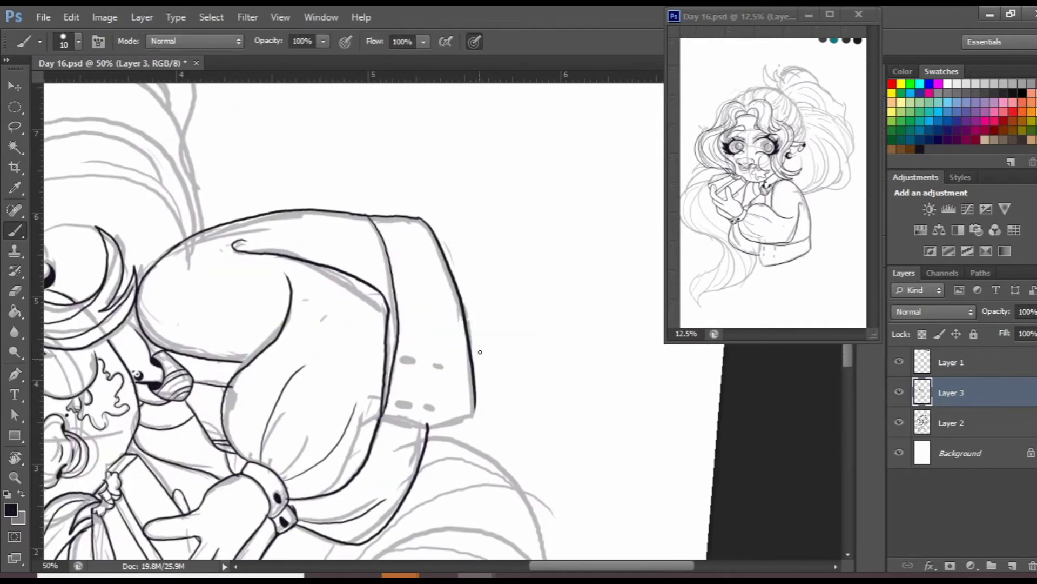
pyautogui.moveTo(480, 352)
pyautogui.mouseDown()
pyautogui.moveTo(338, 306)
pyautogui.moveTo(374, 297)
pyautogui.mouseUp()
pyautogui.moveTo(373, 315); pyautogui.dragTo(372, 326)
pyautogui.moveTo(358, 117); pyautogui.dragTo(391, 309)
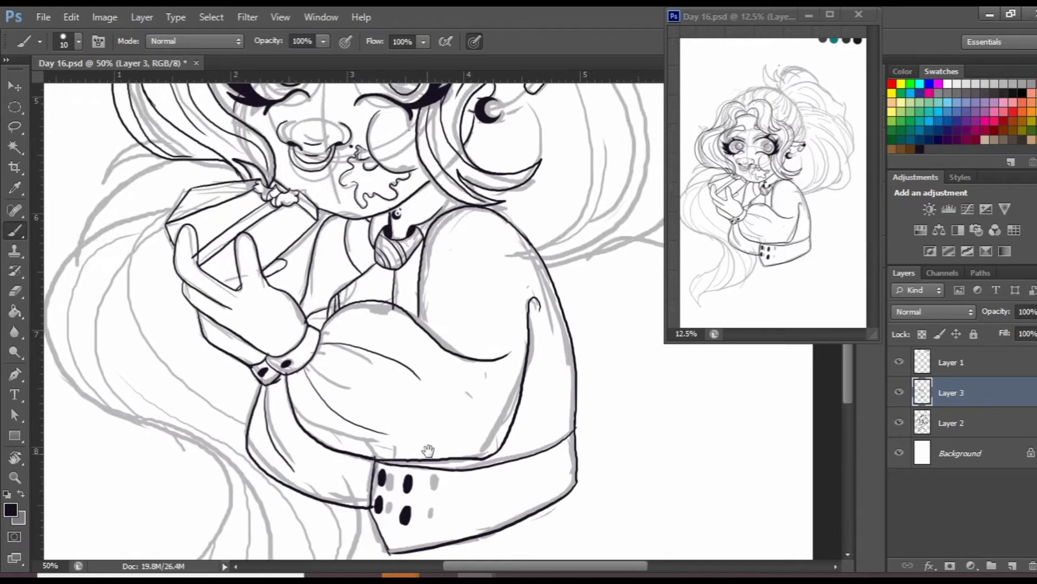
pyautogui.click(899, 423)
# - Show sketch Layer 2 again and ink a short hair stroke atop the head
pyautogui.press('e')
pyautogui.scroll(5, 262, 393)
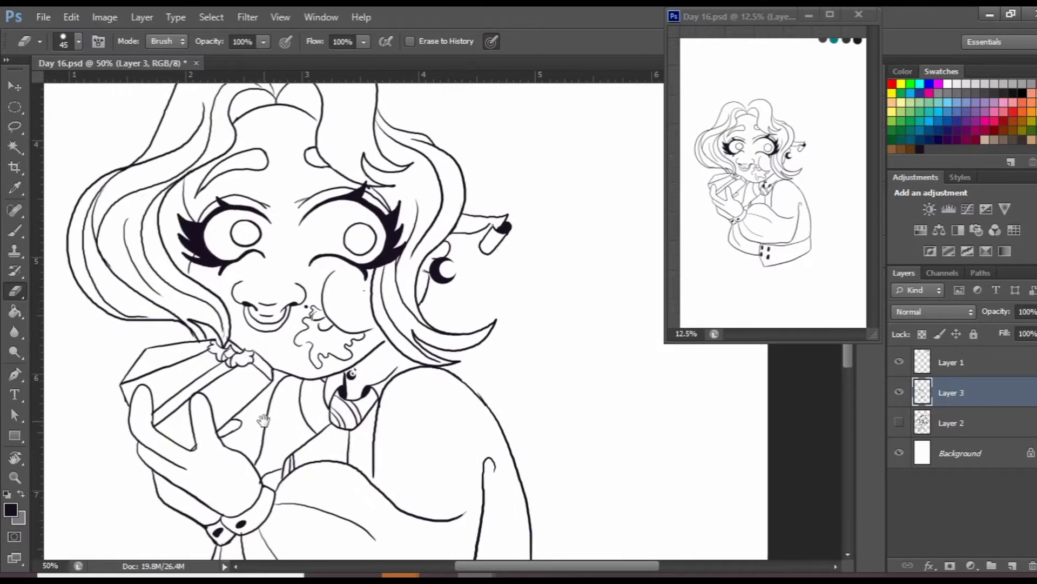
pyautogui.click(899, 422)
pyautogui.scroll(5, 301, 200)
pyautogui.press('b')
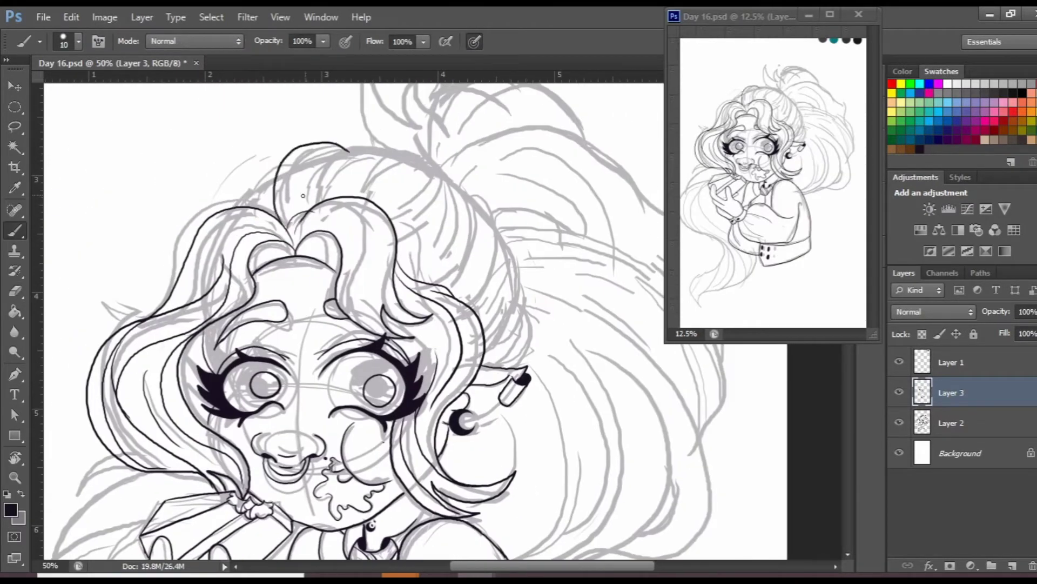
pyautogui.hscroll(2, 356, 172)
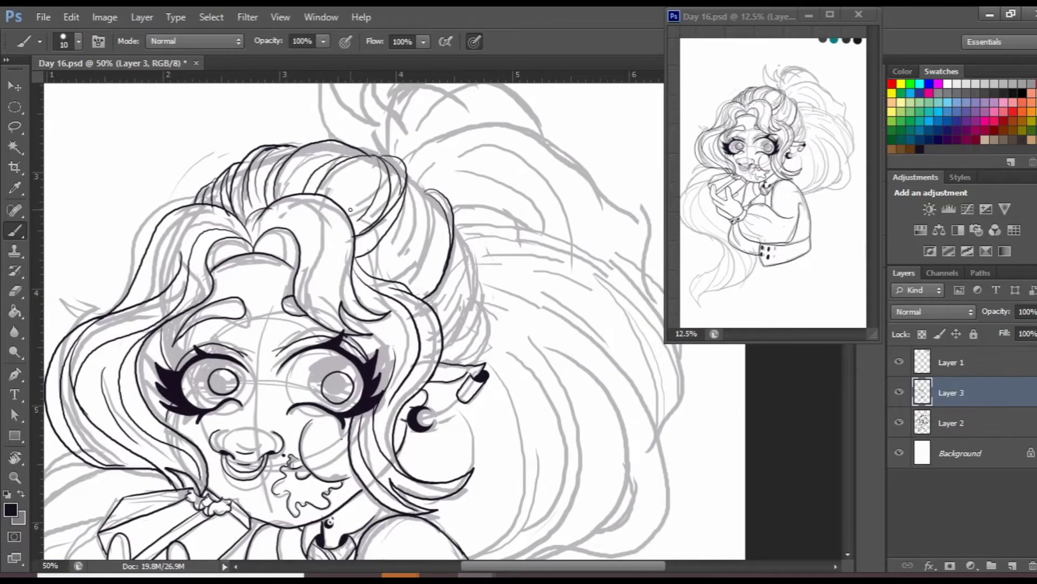
pyautogui.moveTo(350, 209); pyautogui.dragTo(375, 160)
# - Ink the curls on top of the head and the top-right hair outline
pyautogui.scroll(-1, 378, 208)
pyautogui.hscroll(1, 412, 207)
pyautogui.moveTo(361, 260); pyautogui.dragTo(416, 195)
pyautogui.scroll(-2, 392, 279)
pyautogui.hscroll(1, 392, 279)
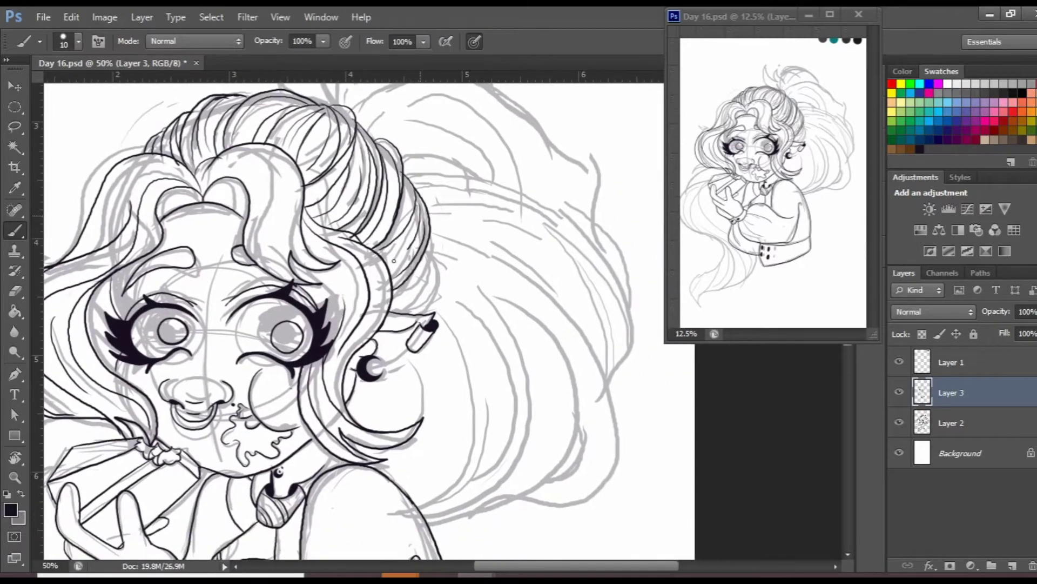
pyautogui.moveTo(398, 314); pyautogui.dragTo(432, 246)
pyautogui.scroll(2, 411, 281)
pyautogui.scroll(7, 410, 281)
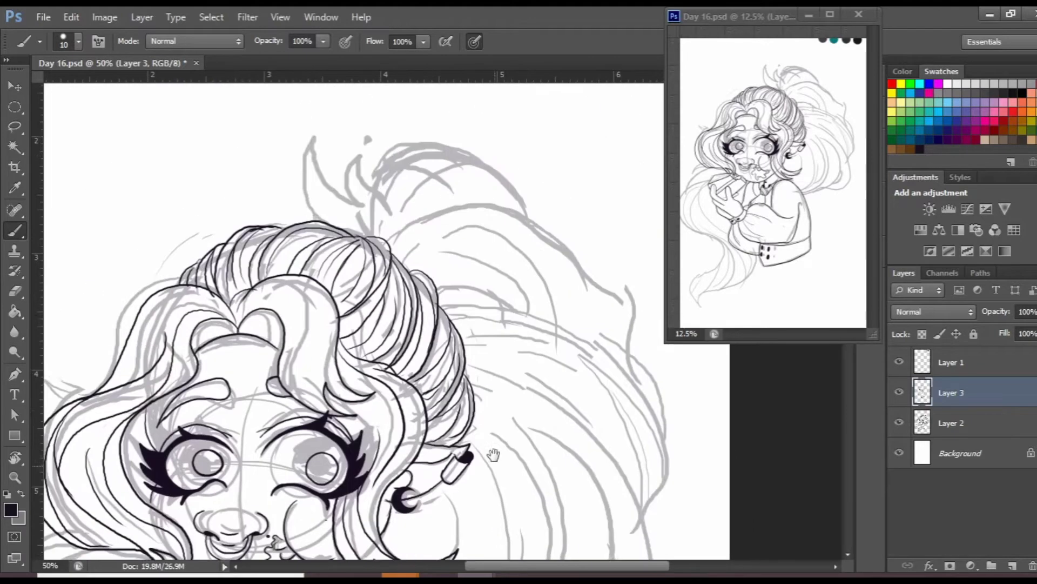
pyautogui.scroll(1, 378, 216)
pyautogui.moveTo(325, 153)
pyautogui.mouseDown()
pyautogui.moveTo(357, 219)
pyautogui.moveTo(532, 248)
pyautogui.mouseUp()
pyautogui.hscroll(2, 378, 216)
pyautogui.moveTo(389, 186); pyautogui.dragTo(511, 300)
# - Extend the hair outline down the right side and ink the inner right strands
pyautogui.press('e')
pyautogui.press('b')
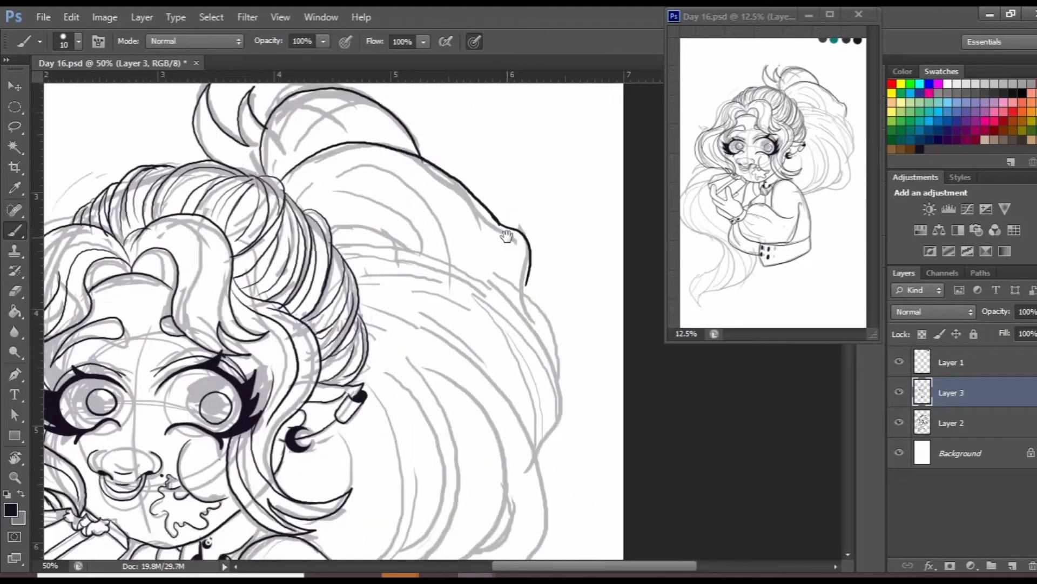
pyautogui.scroll(-1, 384, 219)
pyautogui.scroll(-2, 385, 219)
pyautogui.hscroll(1, 384, 219)
pyautogui.moveTo(504, 198)
pyautogui.mouseDown()
pyautogui.moveTo(532, 331)
pyautogui.moveTo(529, 377)
pyautogui.mouseUp()
pyautogui.press('e')
pyautogui.press('b')
pyautogui.scroll(-3, 535, 357)
pyautogui.scroll(2, 471, 245)
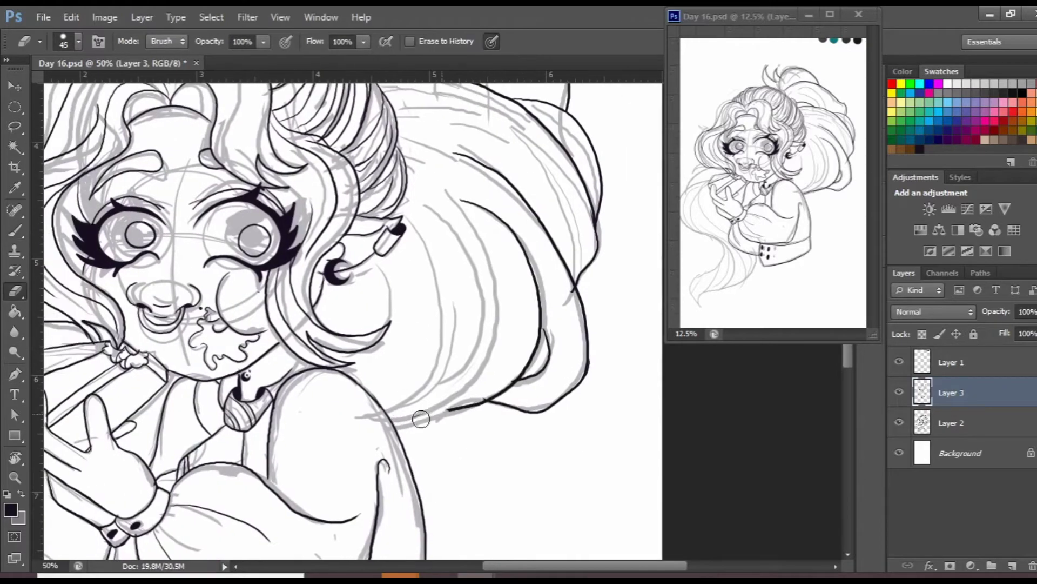
pyautogui.hscroll(-2, 471, 245)
pyautogui.moveTo(454, 240)
pyautogui.mouseDown()
pyautogui.moveTo(502, 405)
pyautogui.moveTo(435, 313)
pyautogui.mouseUp()
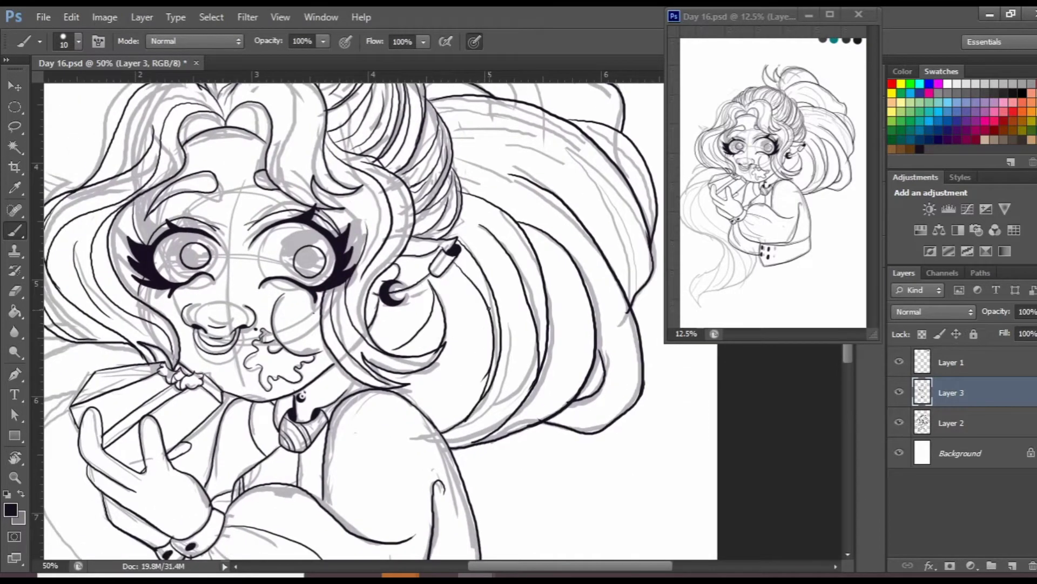
# - Add another right-side hair strand and ink the outer outline of the left hair
pyautogui.scroll(2, 488, 309)
pyautogui.hscroll(1, 489, 308)
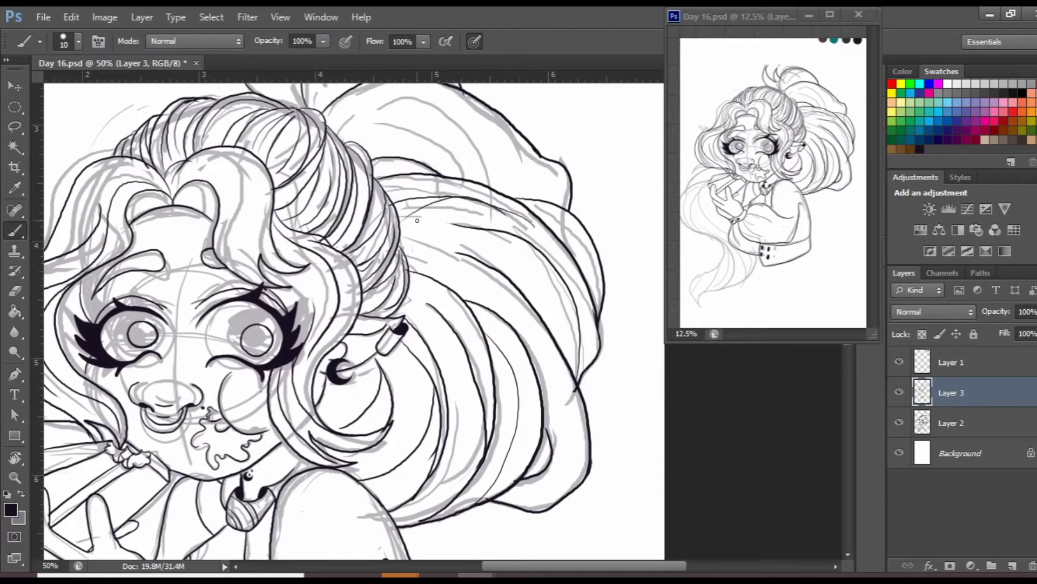
pyautogui.moveTo(487, 162); pyautogui.dragTo(572, 392)
pyautogui.scroll(-2, 510, 378)
pyautogui.hscroll(-2, 509, 378)
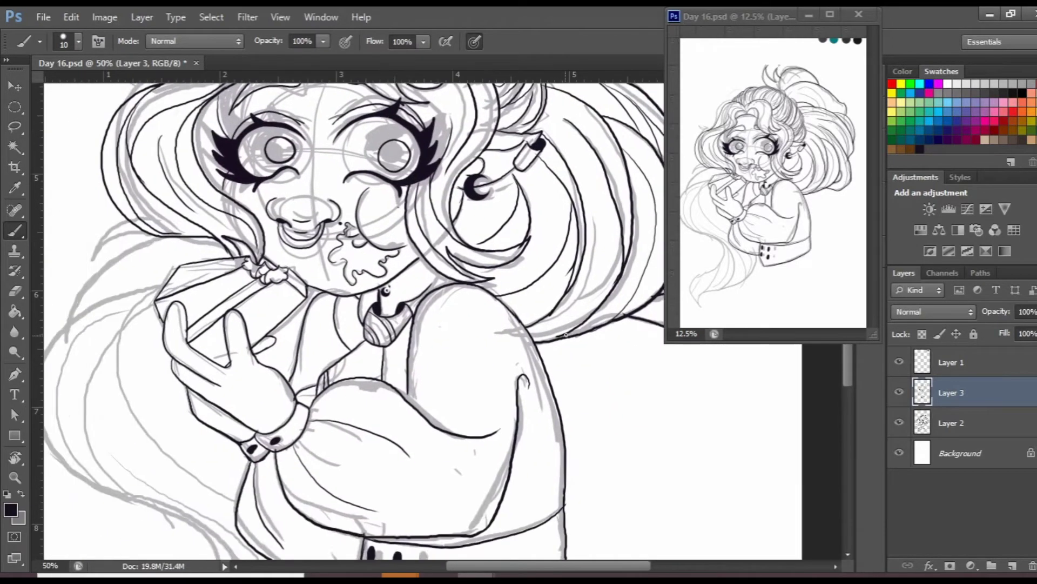
pyautogui.hscroll(1, 509, 440)
pyautogui.scroll(2, 349, 206)
pyautogui.hscroll(2, 349, 207)
pyautogui.scroll(1, 349, 207)
pyautogui.scroll(1, 357, 206)
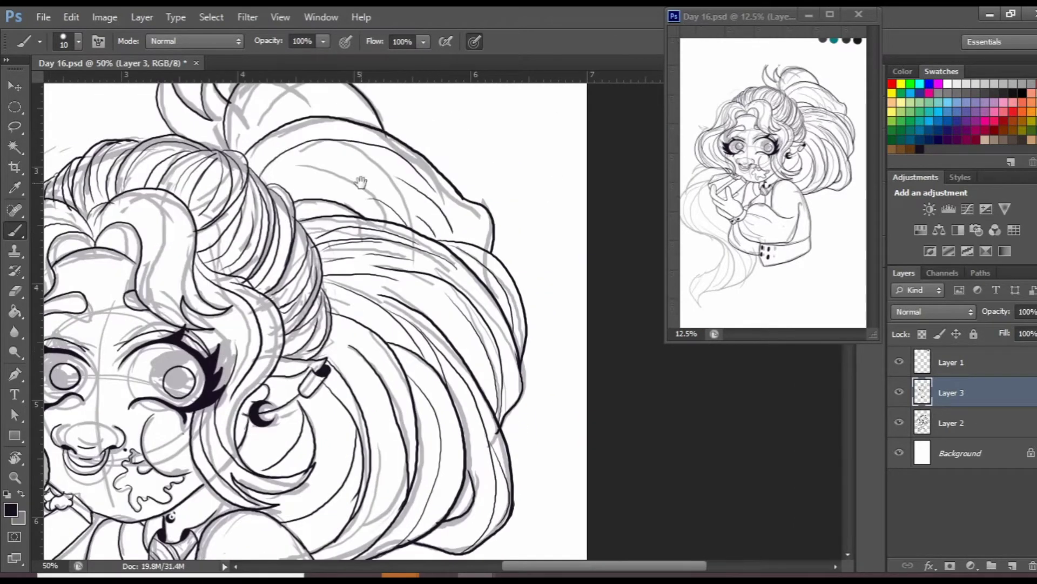
pyautogui.scroll(1, 389, 205)
pyautogui.hscroll(-2, 389, 205)
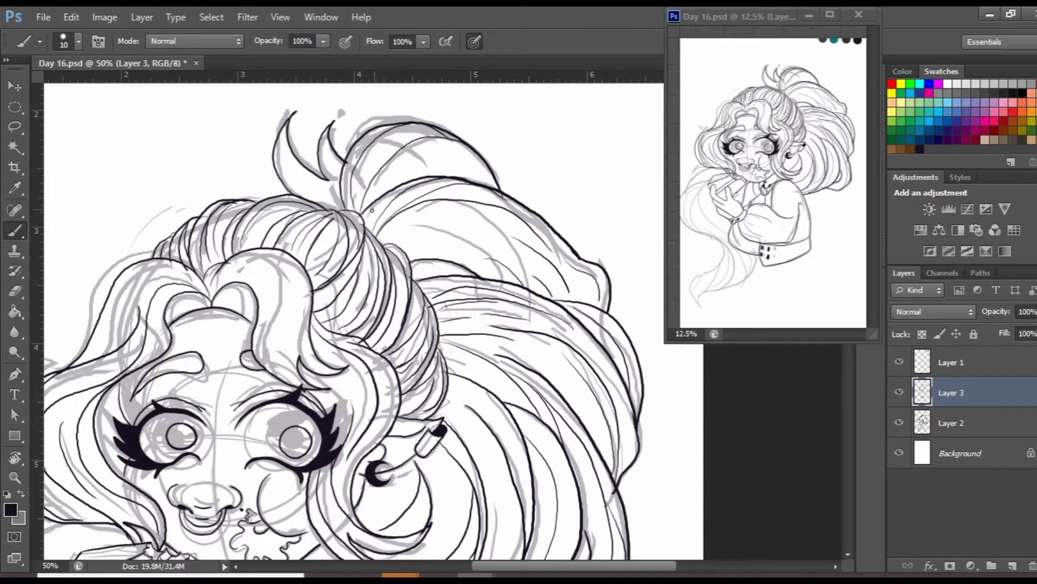
pyautogui.scroll(-6, 422, 303)
pyautogui.scroll(-7, 422, 302)
pyautogui.hscroll(-7, 421, 302)
pyautogui.moveTo(344, 149); pyautogui.dragTo(389, 468)
# - Ink the left hair outline down the side to its pointed, curled tip
pyautogui.scroll(-3, 389, 468)
pyautogui.hscroll(2, 389, 468)
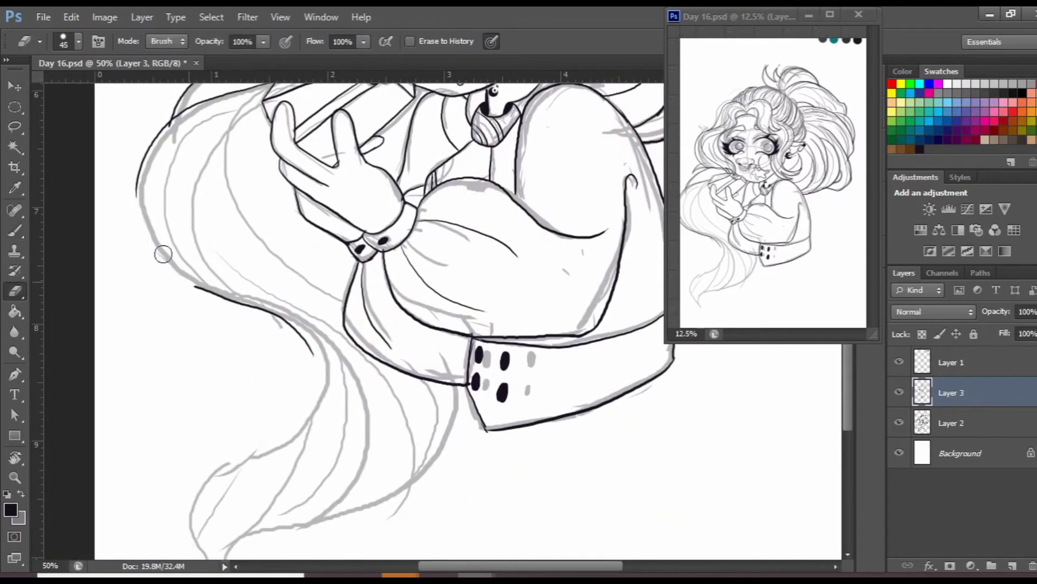
pyautogui.scroll(-3, 402, 302)
pyautogui.hscroll(-1, 403, 302)
pyautogui.moveTo(353, 215); pyautogui.dragTo(403, 302)
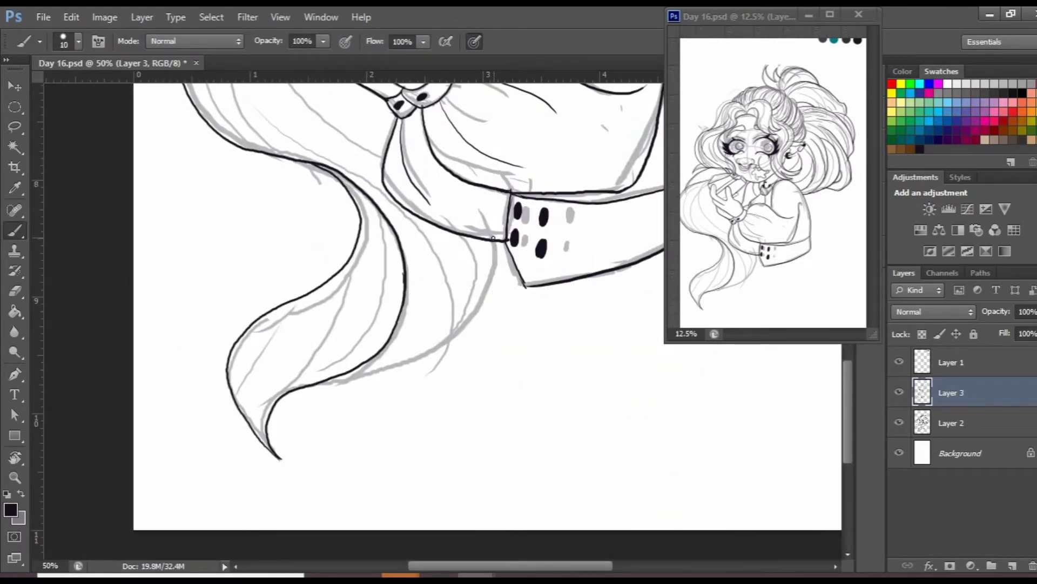
pyautogui.moveTo(493, 238); pyautogui.dragTo(281, 400)
# - Hide the grey sketch layer (Layer 2) while framing the lower hair and cuff
pyautogui.scroll(6, 394, 303)
pyautogui.hscroll(-1, 394, 303)
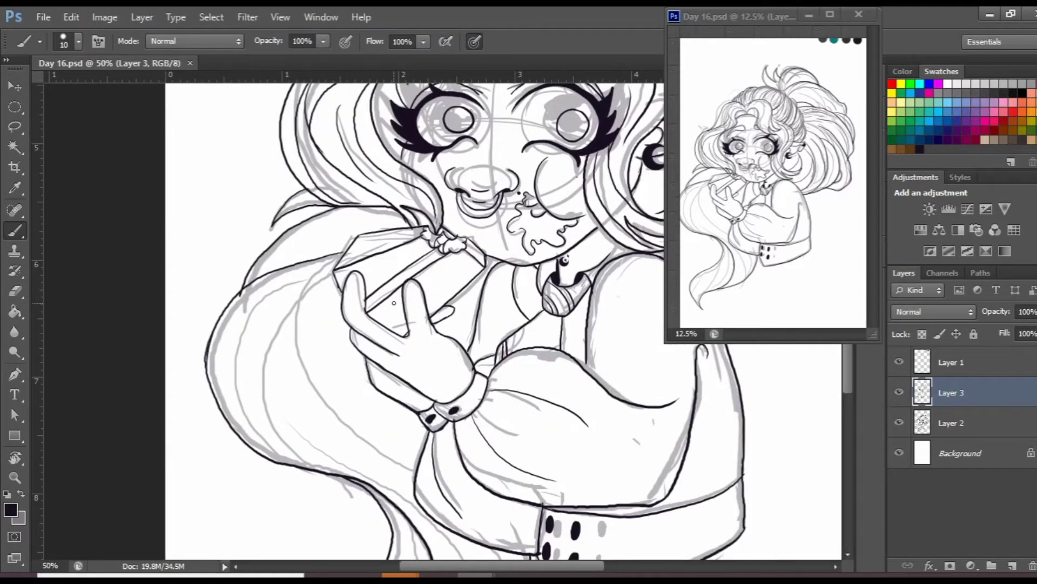
pyautogui.moveTo(393, 301); pyautogui.dragTo(430, 271)
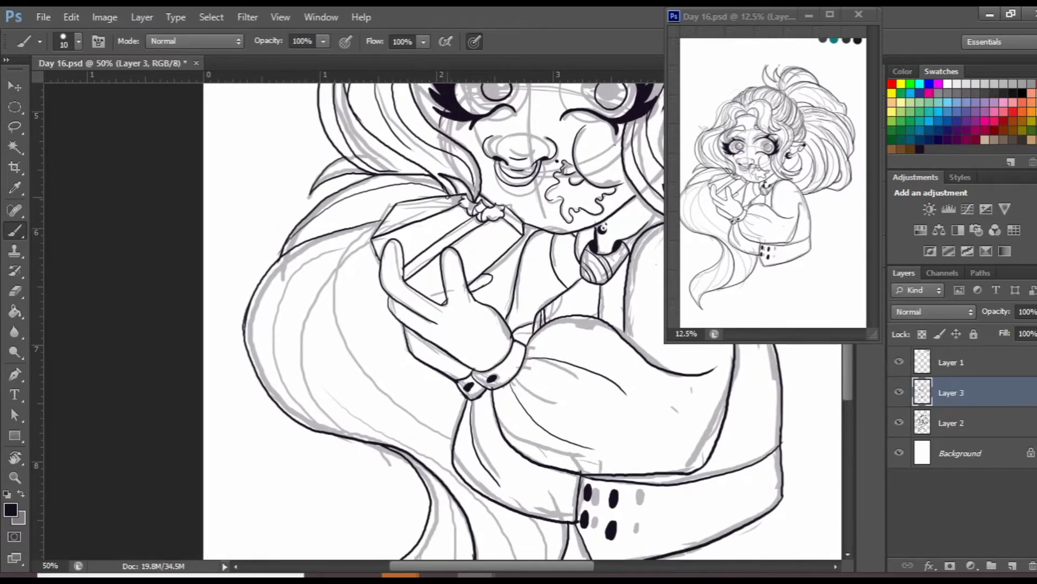
pyautogui.moveTo(382, 213); pyautogui.dragTo(413, 125)
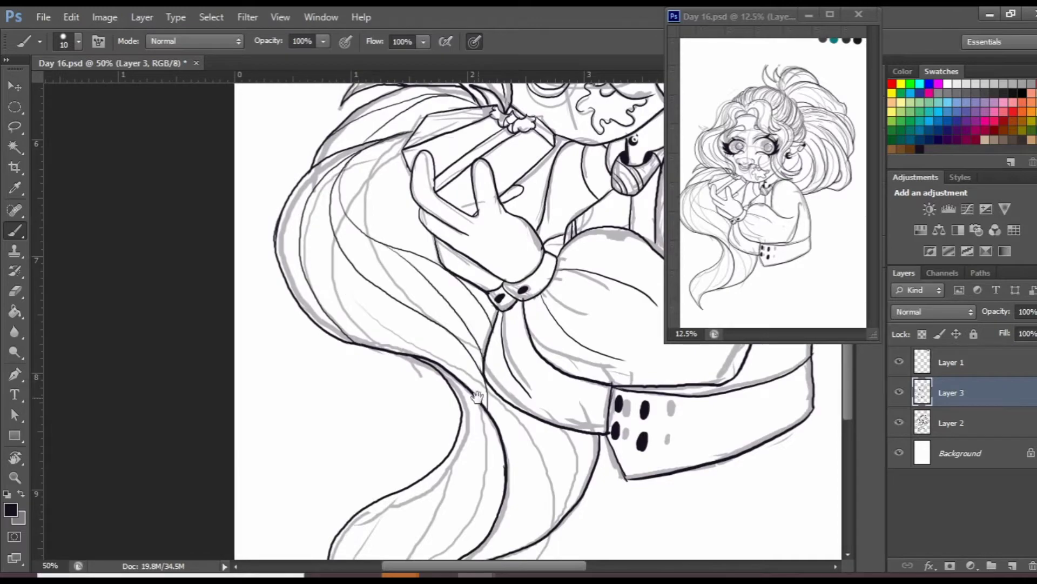
pyautogui.moveTo(556, 423)
pyautogui.mouseDown()
pyautogui.moveTo(513, 247)
pyautogui.moveTo(565, 483)
pyautogui.mouseUp()
pyautogui.click(899, 423)
pyautogui.press('e')
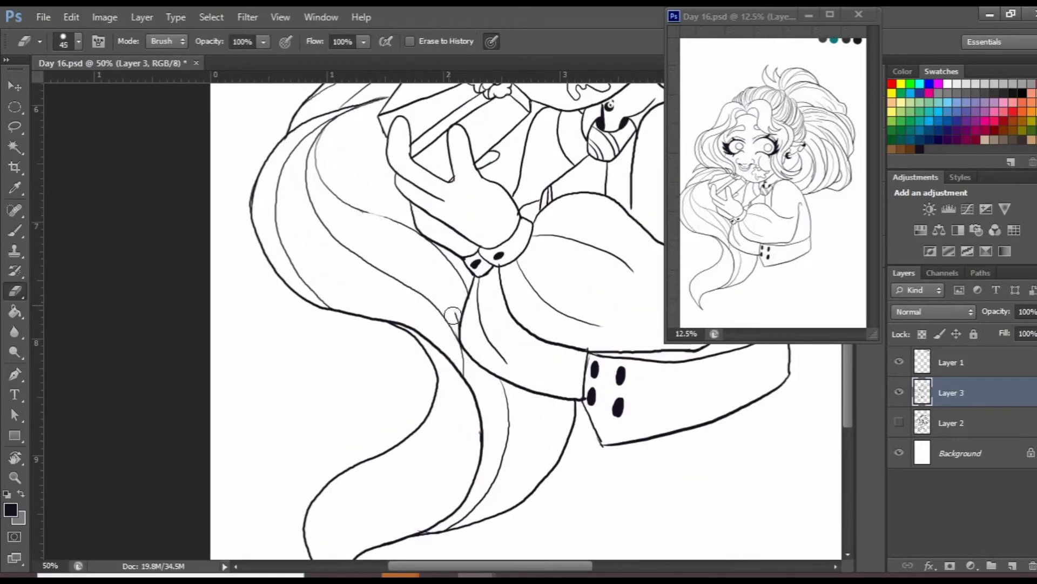
pyautogui.press('b')
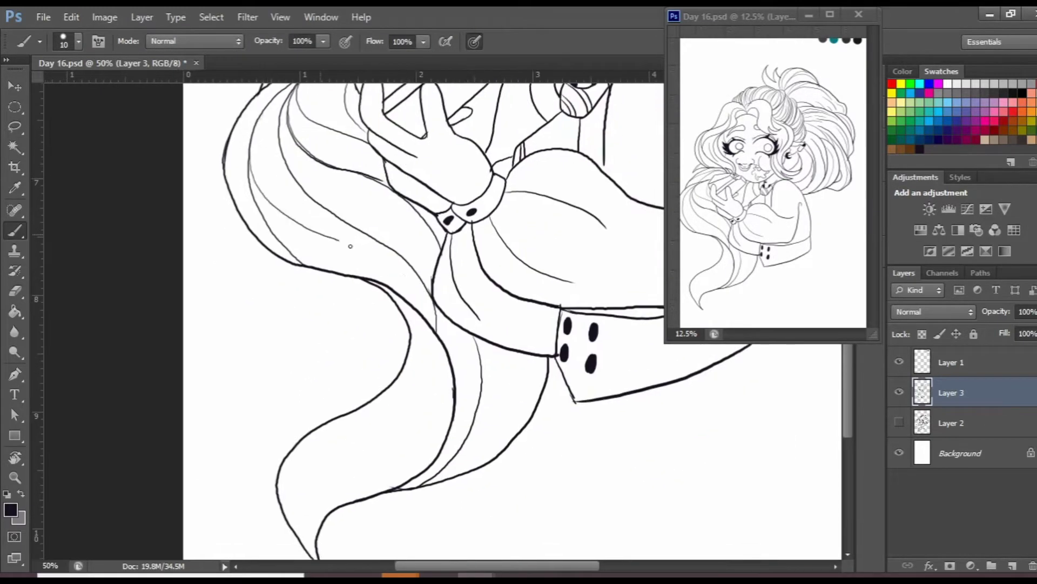
# - Add a thin strand line inside the lower hair, then zoom in on the face
pyautogui.moveTo(417, 399); pyautogui.dragTo(464, 201)
pyautogui.moveTo(604, 295); pyautogui.dragTo(529, 392)
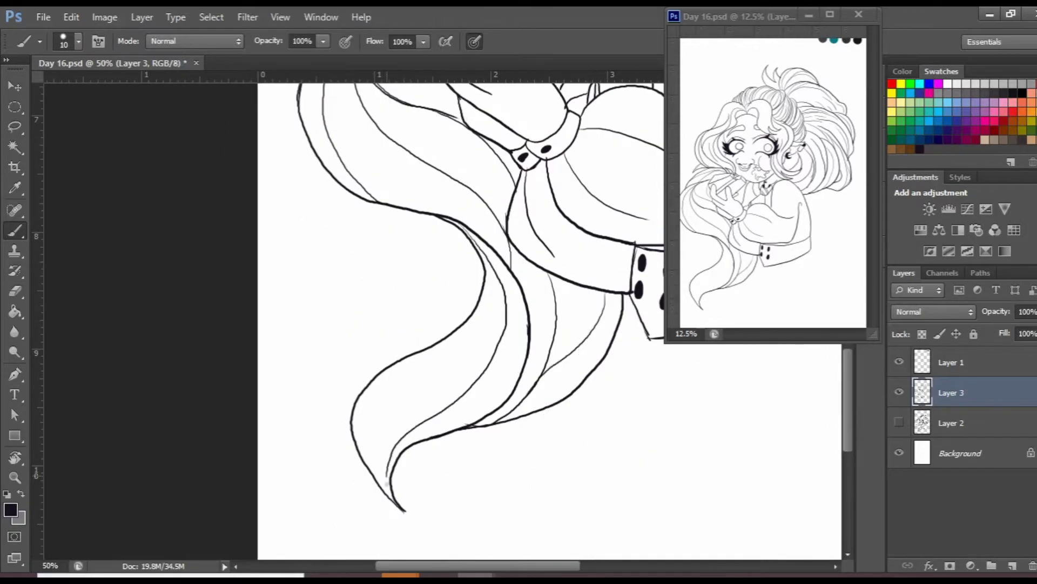
pyautogui.press('z')
pyautogui.hotkey('ctrl', '0')
pyautogui.click(449, 205)
# - Lasso the left eye, rotate it straighter and nudge it slightly left
pyautogui.press('l')
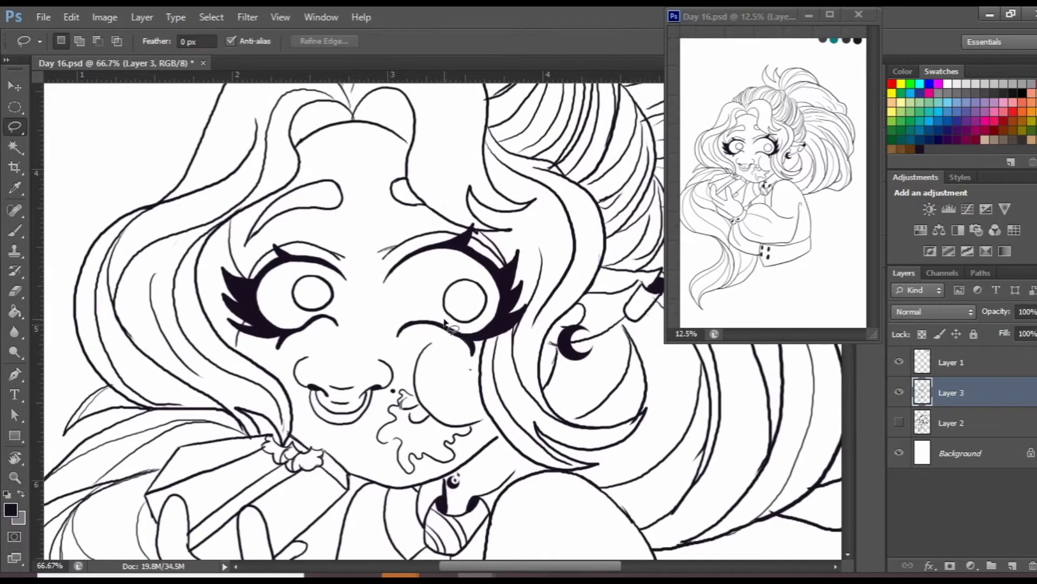
pyautogui.moveTo(233, 334); pyautogui.dragTo(236, 336)
pyautogui.hotkey('ctrl', 't')
pyautogui.moveTo(402, 200); pyautogui.dragTo(389, 192)
pyautogui.moveTo(292, 281); pyautogui.dragTo(302, 274)
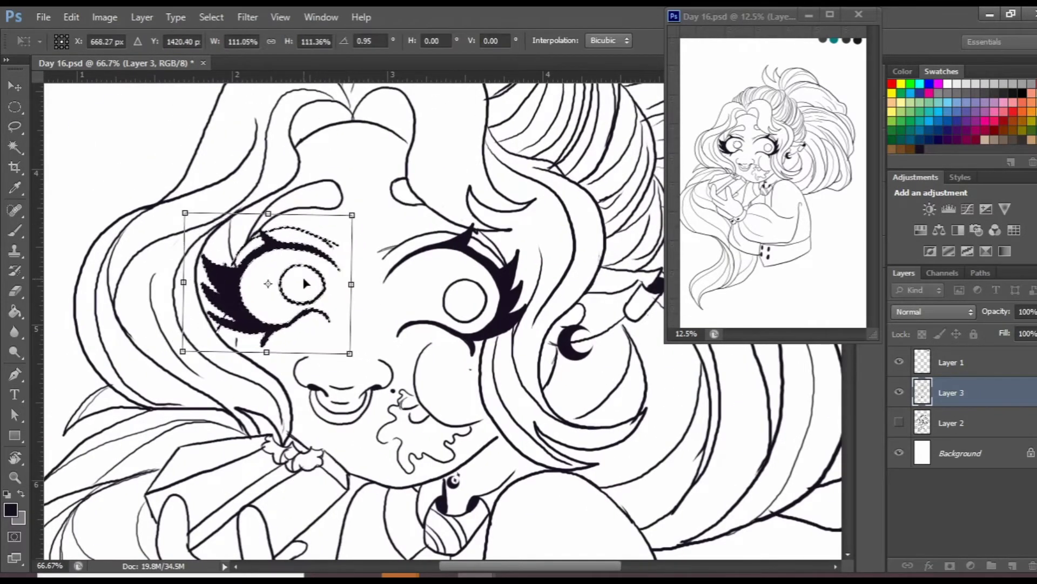
pyautogui.press('Return')
pyautogui.hotkey('ctrl', 'd')
pyautogui.moveTo(387, 221); pyautogui.dragTo(427, 215)
# - Erase the stray marks and thin line around the left eye's lashes
pyautogui.press('e')
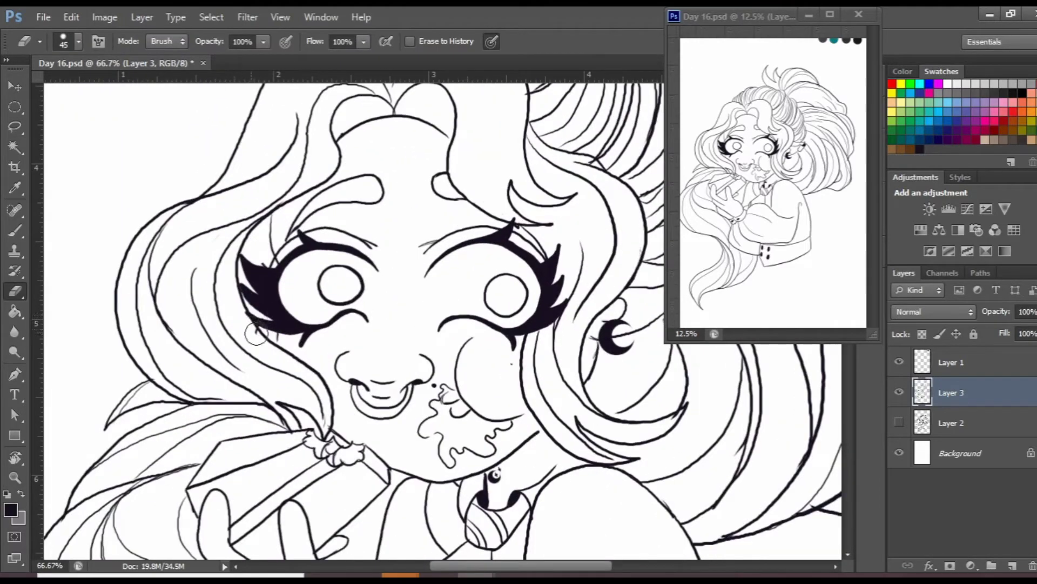
pyautogui.moveTo(256, 333); pyautogui.dragTo(254, 331)
pyautogui.moveTo(270, 219); pyautogui.dragTo(273, 265)
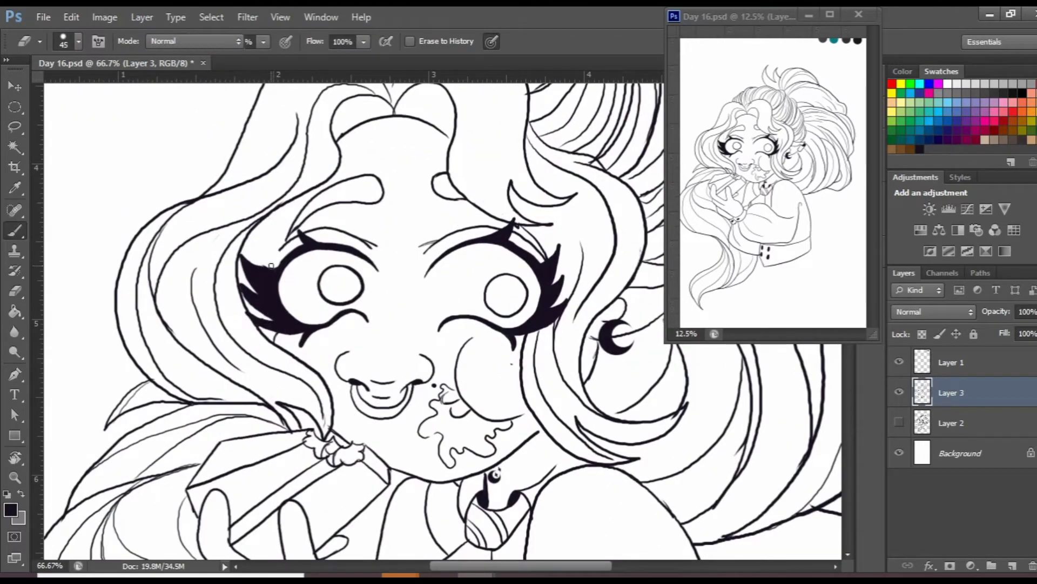
pyautogui.press('b')
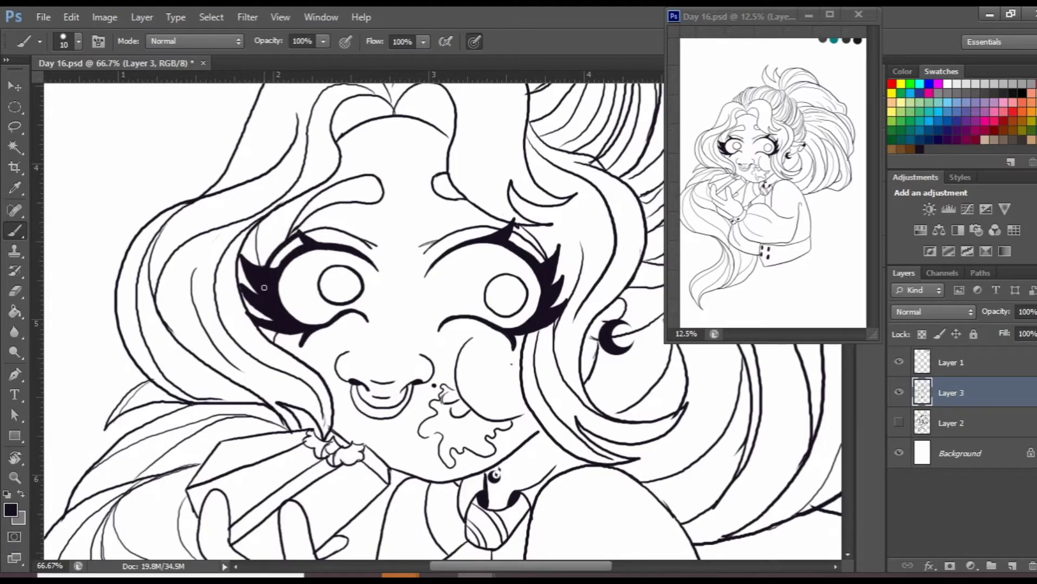
# - Fix the small line strokes around the right earring and hair curl
pyautogui.moveTo(282, 329); pyautogui.dragTo(227, 329)
pyautogui.moveTo(324, 270); pyautogui.dragTo(411, 270)
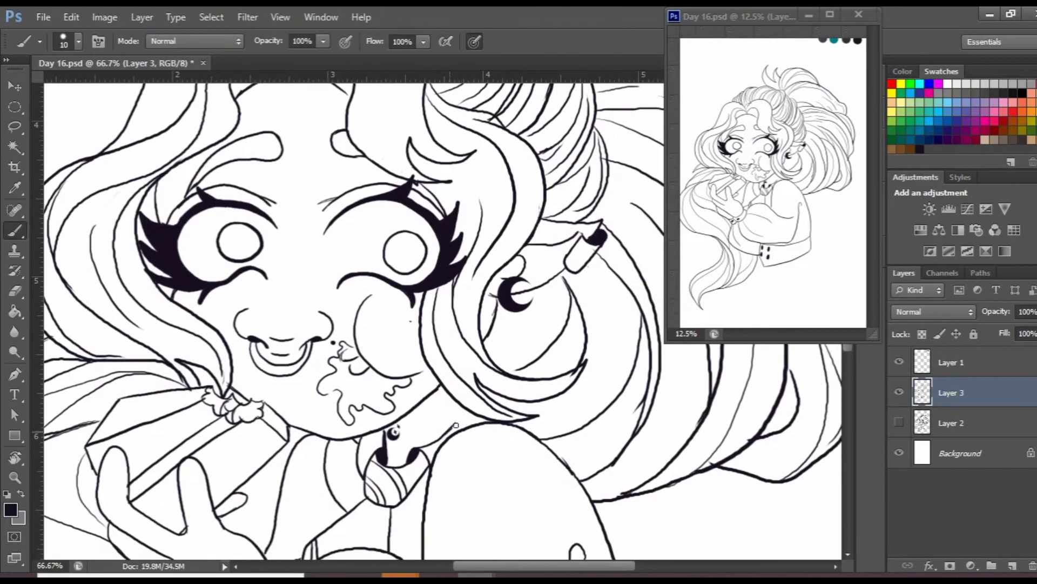
pyautogui.moveTo(571, 433); pyautogui.dragTo(527, 410)
pyautogui.press('e')
pyautogui.press('b')
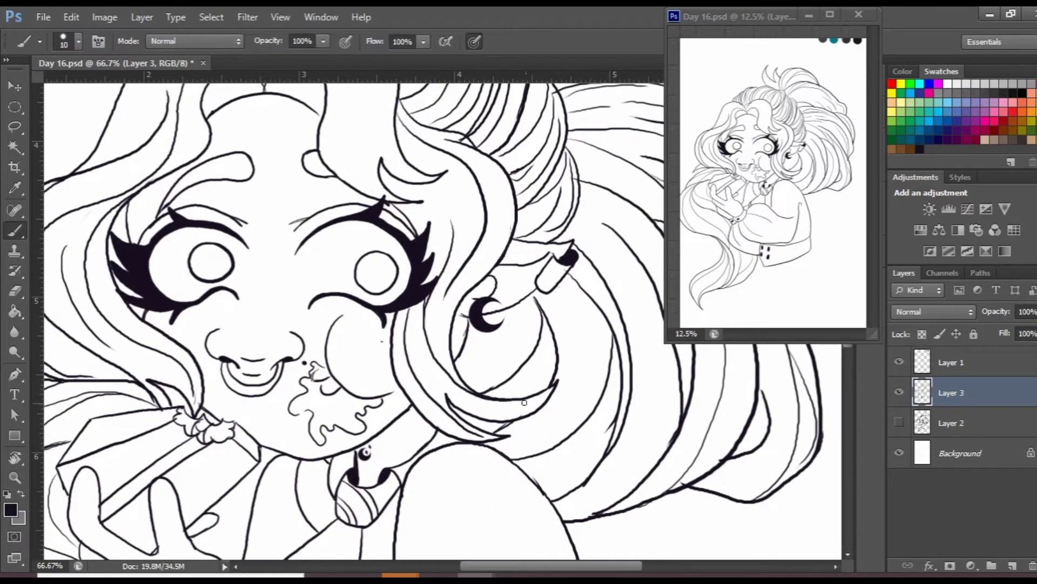
pyautogui.press('e')
pyautogui.press('b')
pyautogui.moveTo(503, 373); pyautogui.dragTo(456, 354)
# - Finish touching up the lines and zoom out to view the whole drawing
pyautogui.press('e')
pyautogui.press('b')
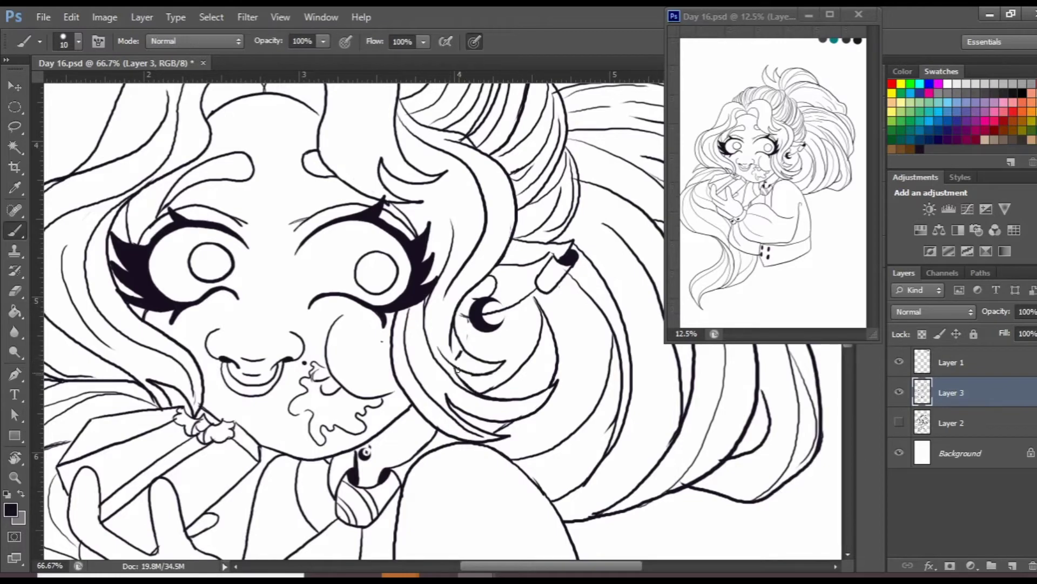
pyautogui.press('e')
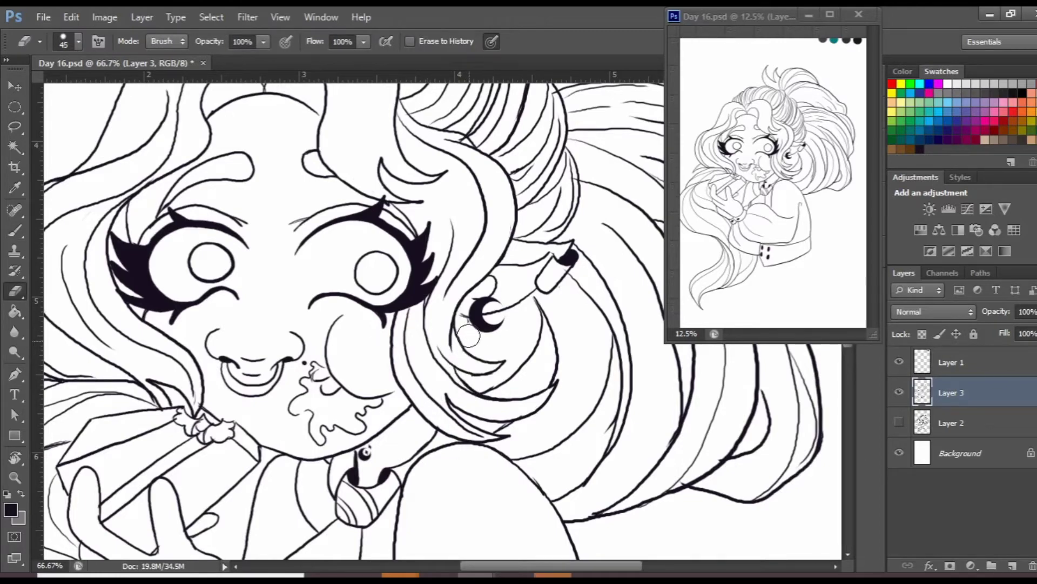
pyautogui.press('z')
pyautogui.press('w')
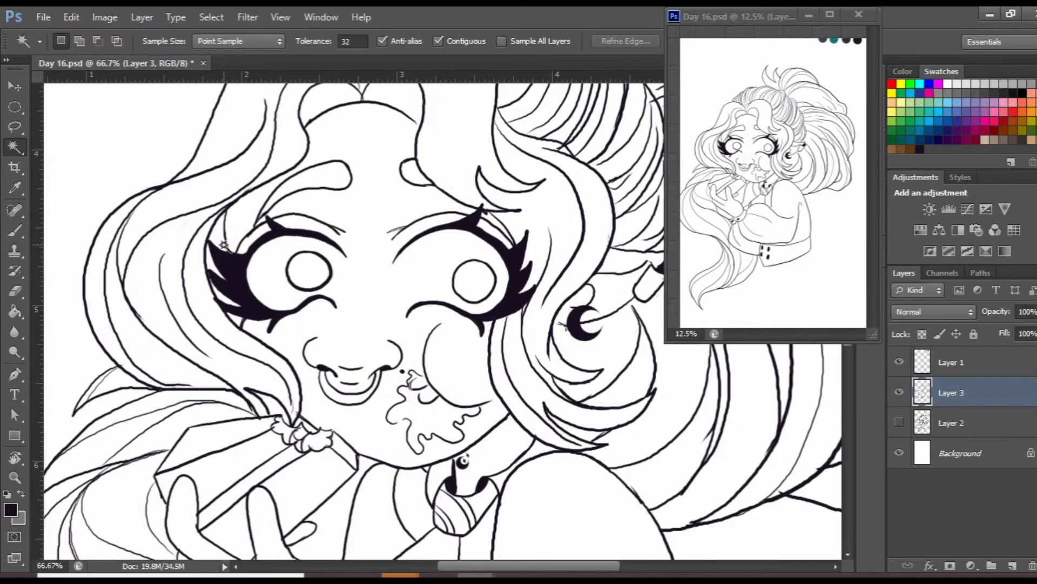
pyautogui.press('b')
pyautogui.press('z')
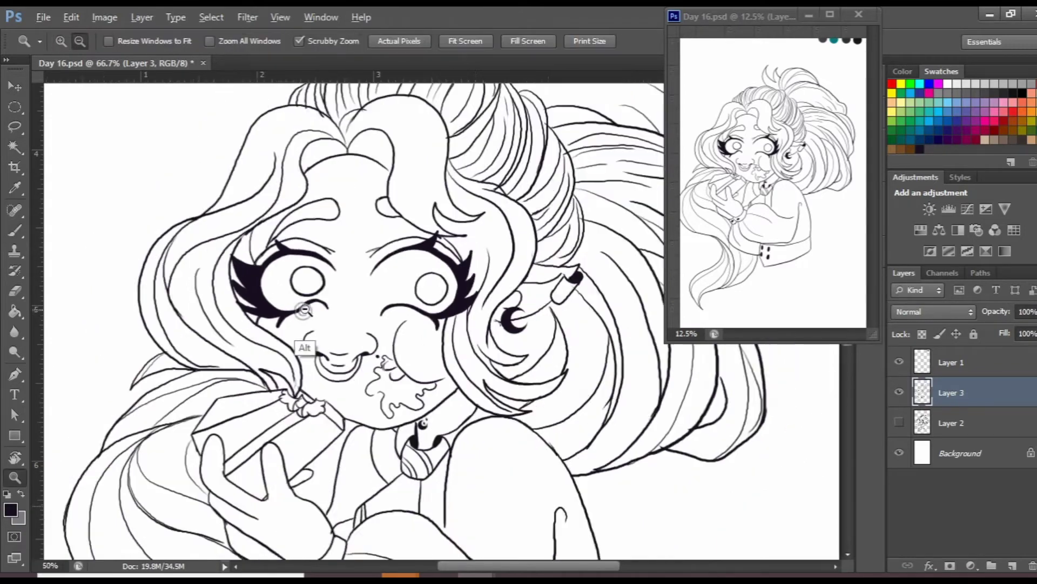
pyautogui.moveTo(261, 261); pyautogui.dragTo(324, 261)
pyautogui.press('e')
pyautogui.press('z')
pyautogui.moveTo(378, 215); pyautogui.dragTo(333, 214)
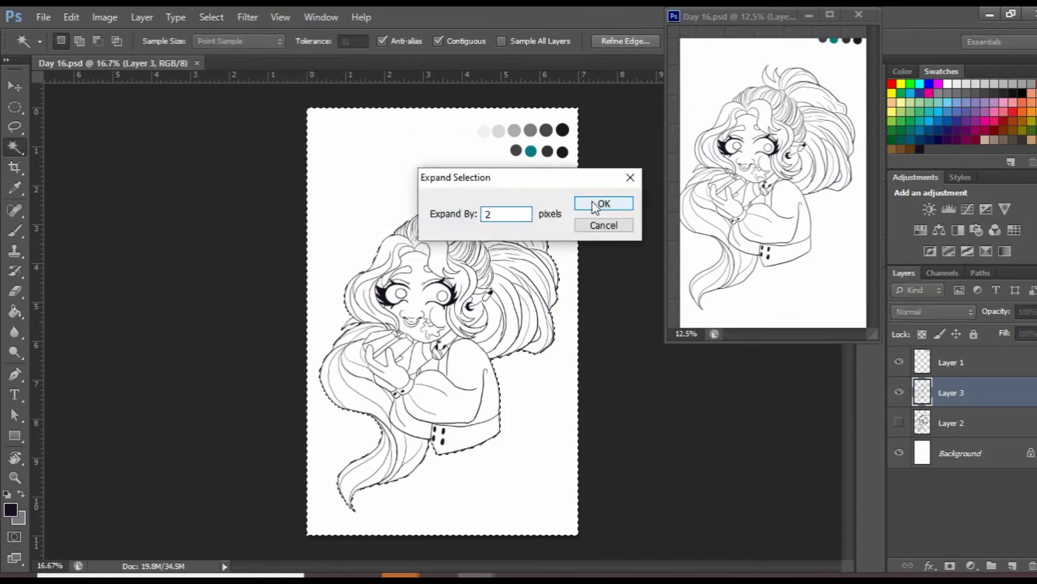
# - Expand the figure selection by 2 px and fill it grey on Layer 4 beneath the lines
pyautogui.click(598, 204)
pyautogui.press('i')
pyautogui.press('g')
pyautogui.click(410, 378)
pyautogui.press('z')
pyautogui.moveTo(346, 352); pyautogui.dragTo(389, 352)
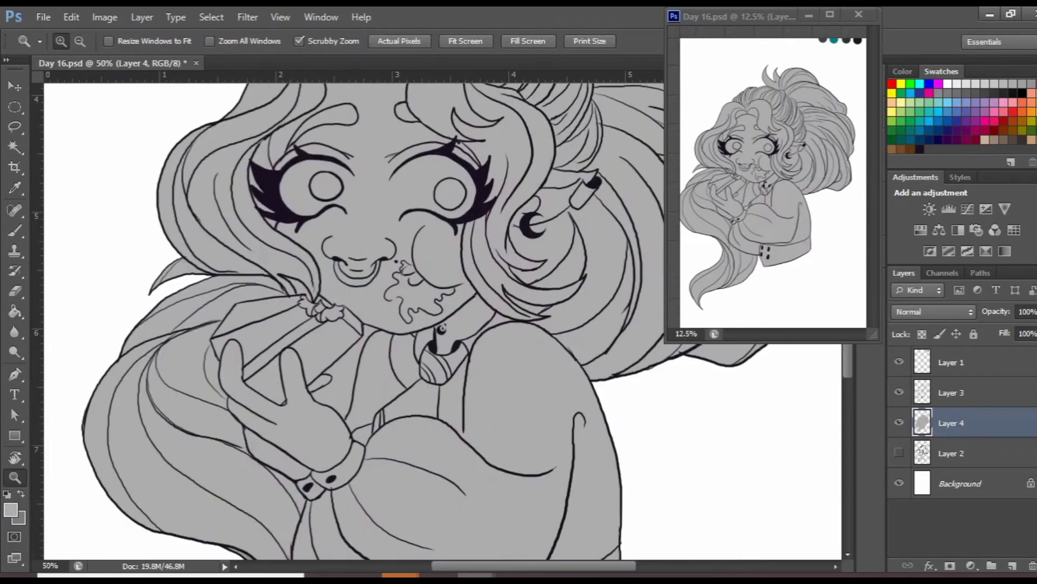
pyautogui.click(951, 392)
pyautogui.press('b')
pyautogui.press('z')
pyautogui.moveTo(331, 384); pyautogui.dragTo(292, 384)
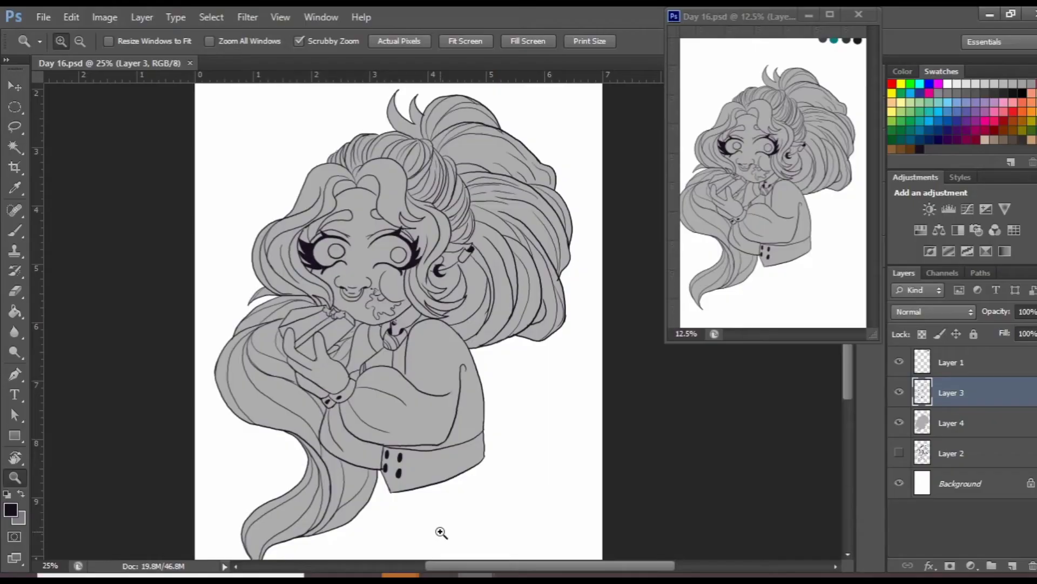
# - On a new layer, paint dark purple over the hair beside the face, earring and curl
pyautogui.click(951, 422)
pyautogui.click(1012, 565)
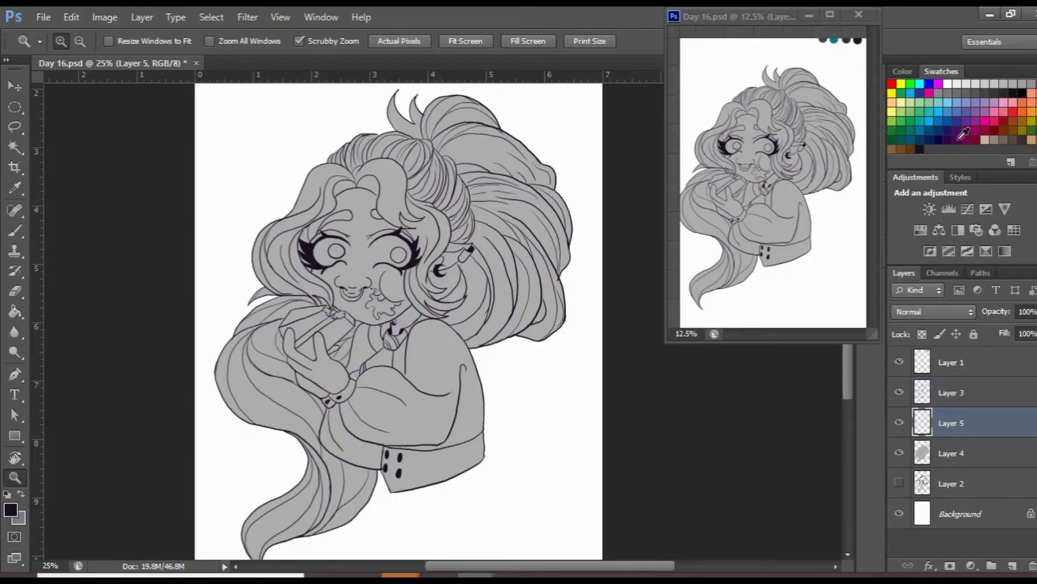
pyautogui.moveTo(378, 243); pyautogui.dragTo(433, 243)
pyautogui.press('b')
pyautogui.moveTo(335, 179); pyautogui.dragTo(408, 362)
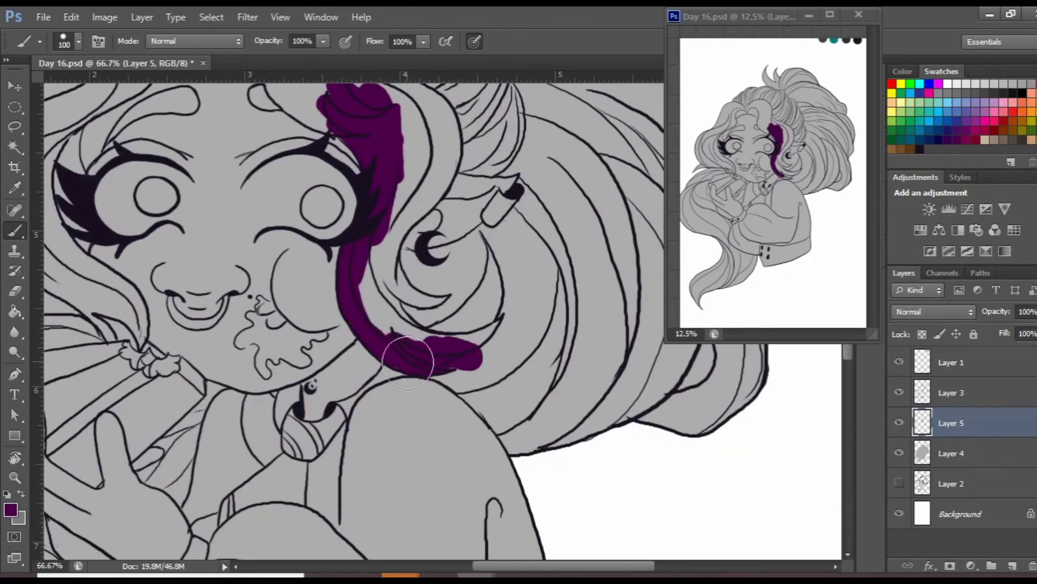
pyautogui.moveTo(373, 135); pyautogui.dragTo(443, 335)
pyautogui.moveTo(411, 205); pyautogui.dragTo(513, 270)
pyautogui.moveTo(486, 217); pyautogui.dragTo(519, 389)
pyautogui.moveTo(486, 324); pyautogui.dragTo(401, 289)
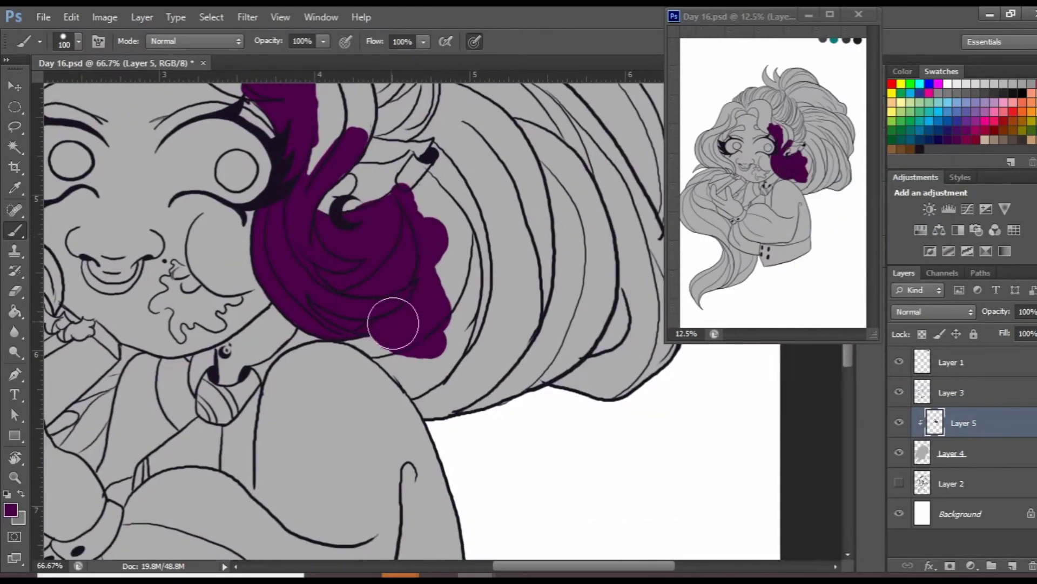
pyautogui.moveTo(449, 400); pyautogui.dragTo(378, 324)
# - Extend the purple along the lower right hair and fill the right hair mass
pyautogui.press('e')
pyautogui.press('b')
pyautogui.moveTo(343, 360); pyautogui.dragTo(540, 324)
pyautogui.hotkey('alt', '[')
pyautogui.press('e')
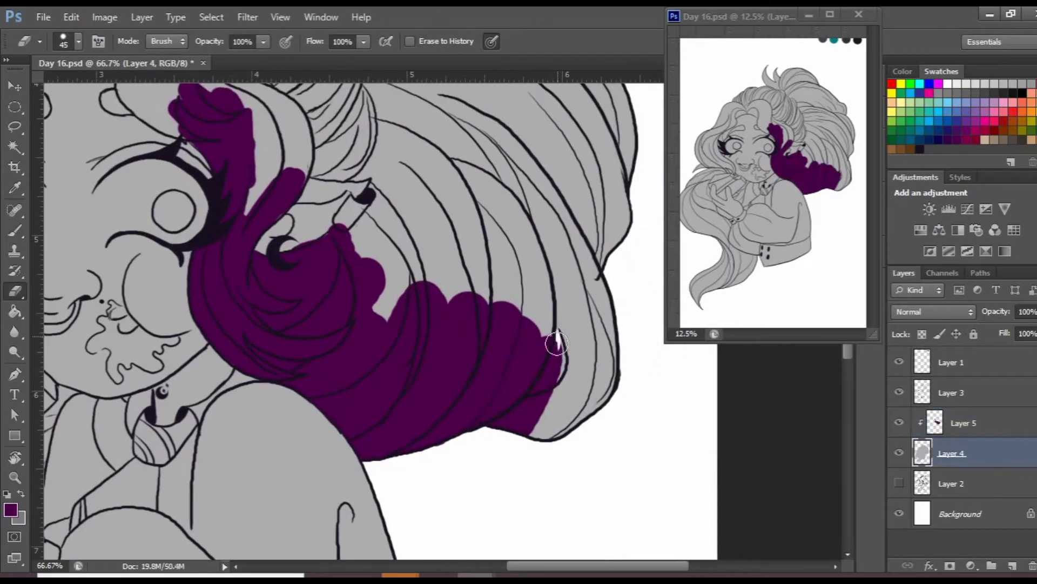
pyautogui.click(963, 423)
pyautogui.press('b')
pyautogui.moveTo(540, 227); pyautogui.dragTo(595, 411)
pyautogui.moveTo(540, 162); pyautogui.dragTo(378, 324)
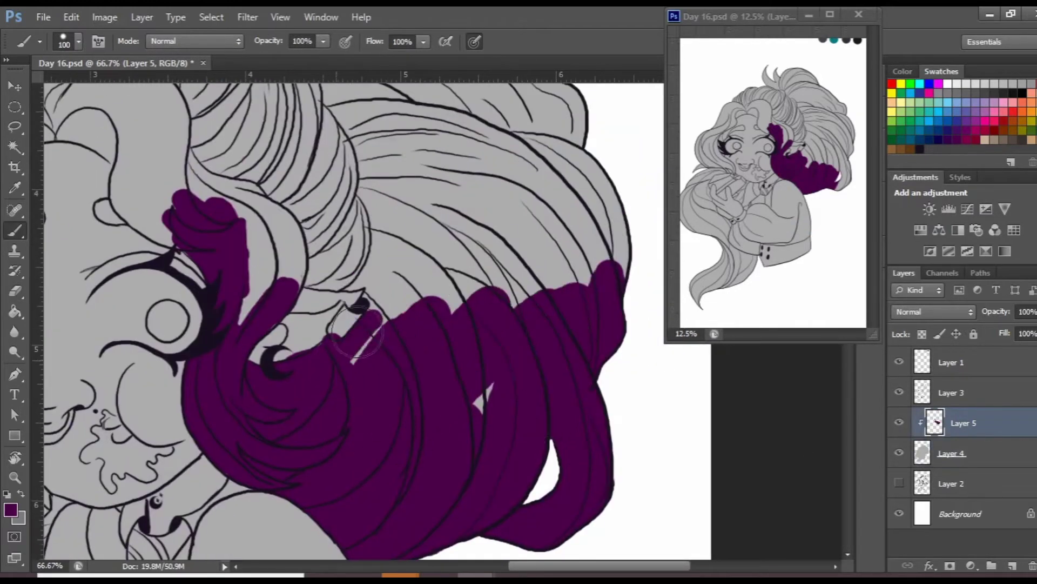
pyautogui.moveTo(432, 297)
pyautogui.mouseDown()
pyautogui.moveTo(286, 352)
pyautogui.moveTo(378, 259)
pyautogui.moveTo(321, 346)
pyautogui.mouseUp()
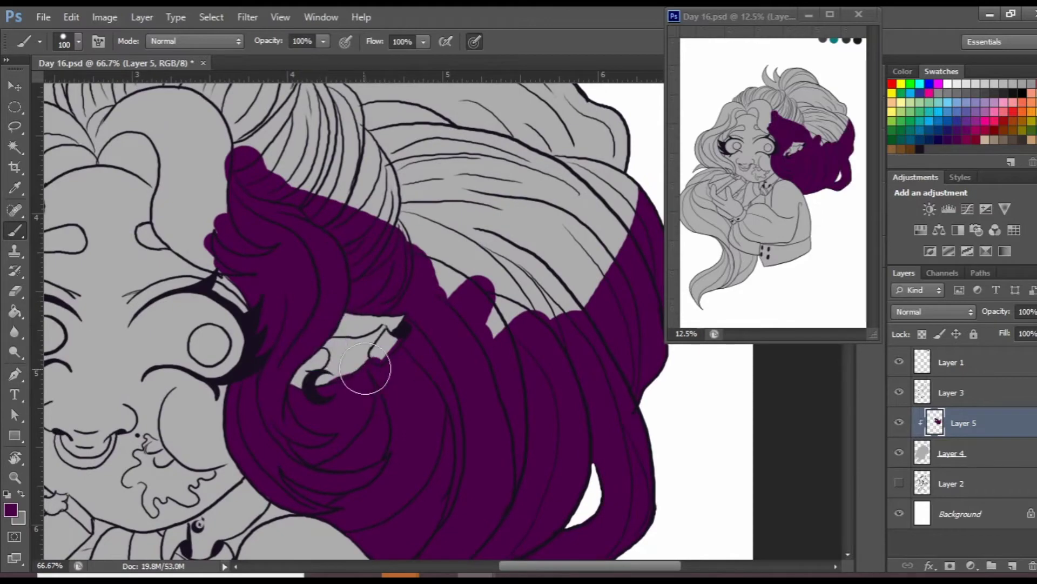
# - Erase stray purple near the ear and paint the upper-right hair
pyautogui.scroll(2, 363, 371)
pyautogui.press('e')
pyautogui.moveTo(427, 304); pyautogui.dragTo(378, 324)
pyautogui.scroll(-3, 364, 231)
pyautogui.press('b')
pyautogui.moveTo(460, 324)
pyautogui.mouseDown()
pyautogui.moveTo(515, 239)
pyautogui.moveTo(577, 299)
pyautogui.mouseUp()
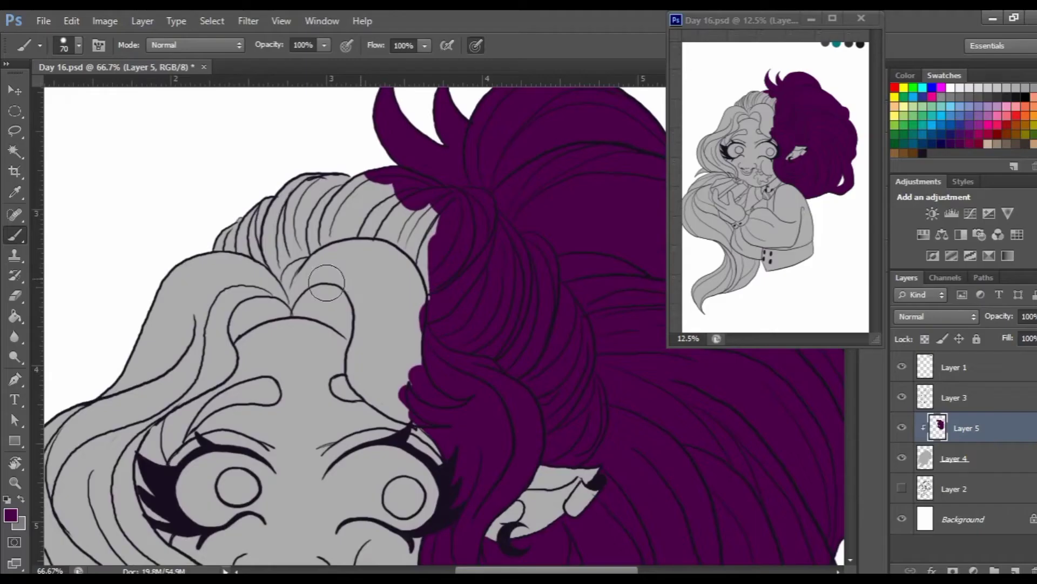
# - Fill the hair above the forehead and the left hair mass with purple
pyautogui.moveTo(359, 280)
pyautogui.mouseDown()
pyautogui.moveTo(376, 403)
pyautogui.moveTo(260, 227)
pyautogui.mouseUp()
pyautogui.moveTo(324, 216); pyautogui.dragTo(378, 303)
pyautogui.moveTo(232, 319); pyautogui.dragTo(351, 232)
pyautogui.moveTo(294, 297)
pyautogui.mouseDown()
pyautogui.moveTo(405, 231)
pyautogui.moveTo(322, 306)
pyautogui.moveTo(371, 227)
pyautogui.moveTo(183, 421)
pyautogui.mouseUp()
pyautogui.moveTo(324, 303); pyautogui.dragTo(335, 248)
pyautogui.moveTo(303, 248); pyautogui.dragTo(227, 389)
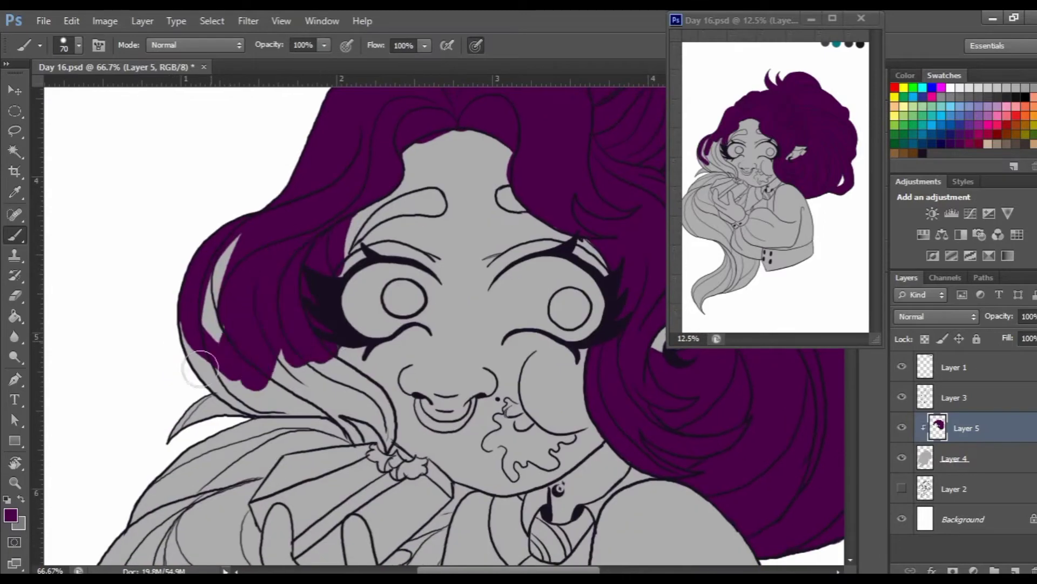
pyautogui.moveTo(238, 237); pyautogui.dragTo(178, 427)
pyautogui.moveTo(294, 411); pyautogui.dragTo(304, 331)
pyautogui.moveTo(324, 295); pyautogui.dragTo(373, 384)
# - Paint purple under the chin and the strands beside the finger
pyautogui.moveTo(386, 336); pyautogui.dragTo(357, 261)
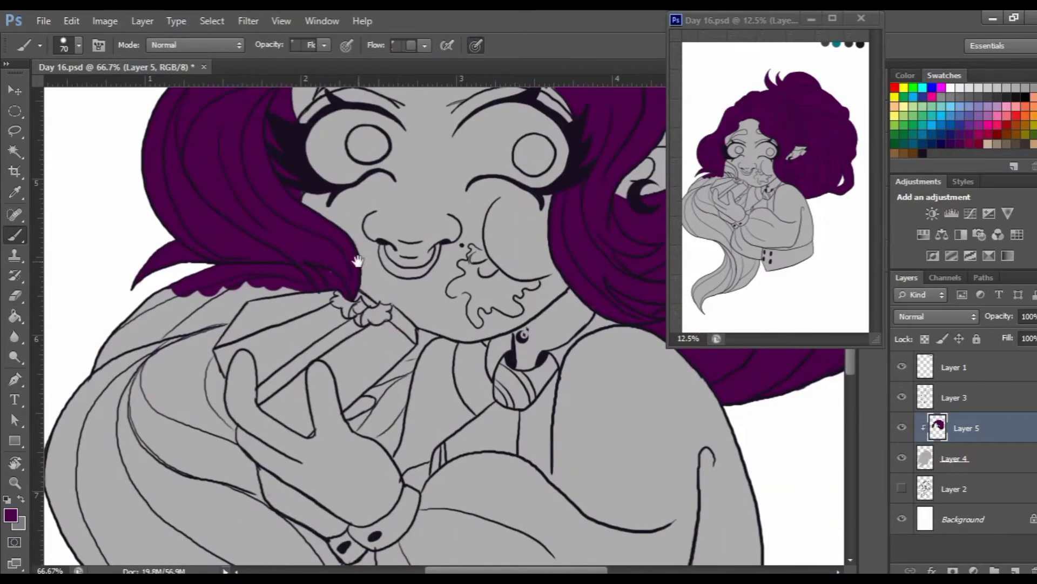
pyautogui.moveTo(426, 333); pyautogui.dragTo(392, 268)
pyautogui.moveTo(393, 268); pyautogui.dragTo(392, 303)
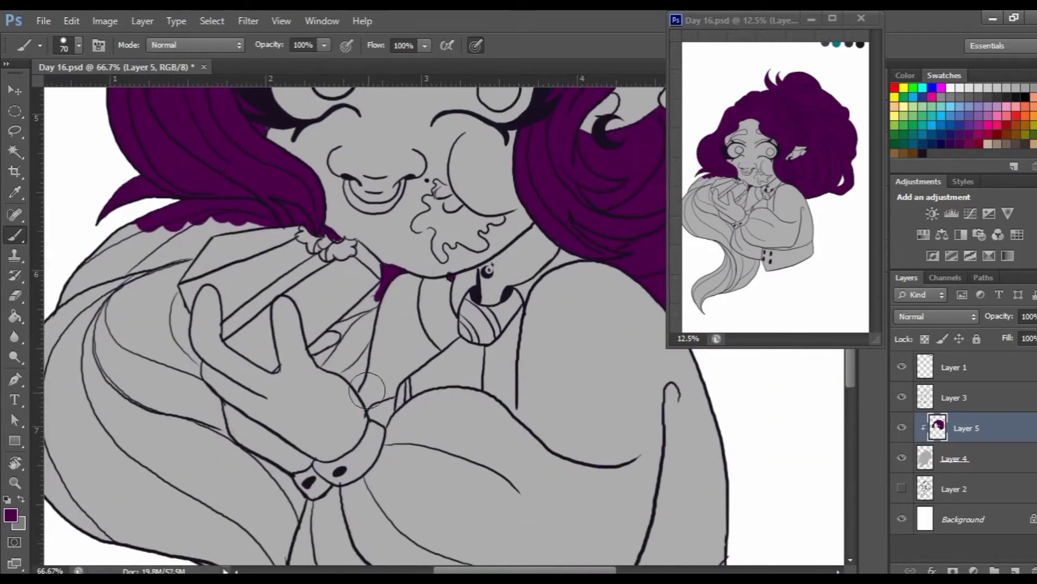
pyautogui.moveTo(367, 390); pyautogui.dragTo(437, 344)
pyautogui.moveTo(459, 227)
pyautogui.mouseDown()
pyautogui.moveTo(397, 292)
pyautogui.moveTo(427, 341)
pyautogui.mouseUp()
pyautogui.moveTo(427, 341)
pyautogui.mouseDown()
pyautogui.moveTo(394, 312)
pyautogui.moveTo(516, 302)
pyautogui.mouseUp()
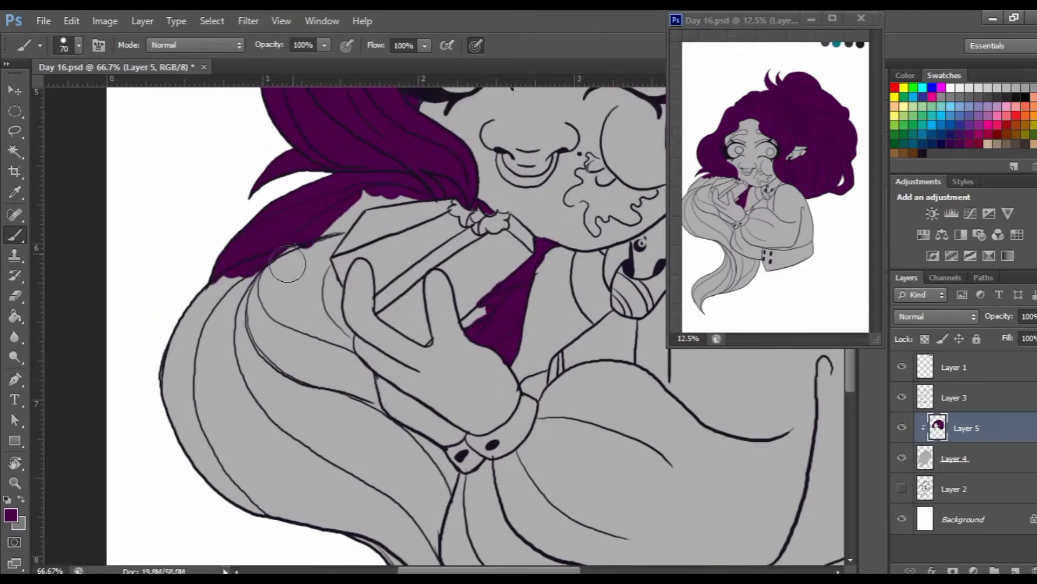
# - Paint the long left hair strand purple down to its lower tip
pyautogui.moveTo(356, 205)
pyautogui.mouseDown()
pyautogui.moveTo(158, 375)
pyautogui.moveTo(216, 341)
pyautogui.mouseUp()
pyautogui.moveTo(271, 421); pyautogui.dragTo(324, 211)
pyautogui.moveTo(302, 427)
pyautogui.mouseDown()
pyautogui.moveTo(292, 240)
pyautogui.moveTo(261, 441)
pyautogui.moveTo(227, 416)
pyautogui.mouseUp()
pyautogui.moveTo(346, 335)
pyautogui.mouseDown()
pyautogui.moveTo(373, 459)
pyautogui.moveTo(377, 327)
pyautogui.mouseUp()
pyautogui.moveTo(377, 327)
pyautogui.mouseDown()
pyautogui.moveTo(391, 419)
pyautogui.moveTo(378, 294)
pyautogui.mouseUp()
pyautogui.moveTo(475, 324); pyautogui.dragTo(189, 541)
pyautogui.moveTo(324, 486); pyautogui.dragTo(324, 429)
pyautogui.moveTo(184, 475); pyautogui.dragTo(476, 303)
pyautogui.moveTo(476, 302)
pyautogui.mouseDown()
pyautogui.moveTo(263, 376)
pyautogui.moveTo(324, 514)
pyautogui.mouseUp()
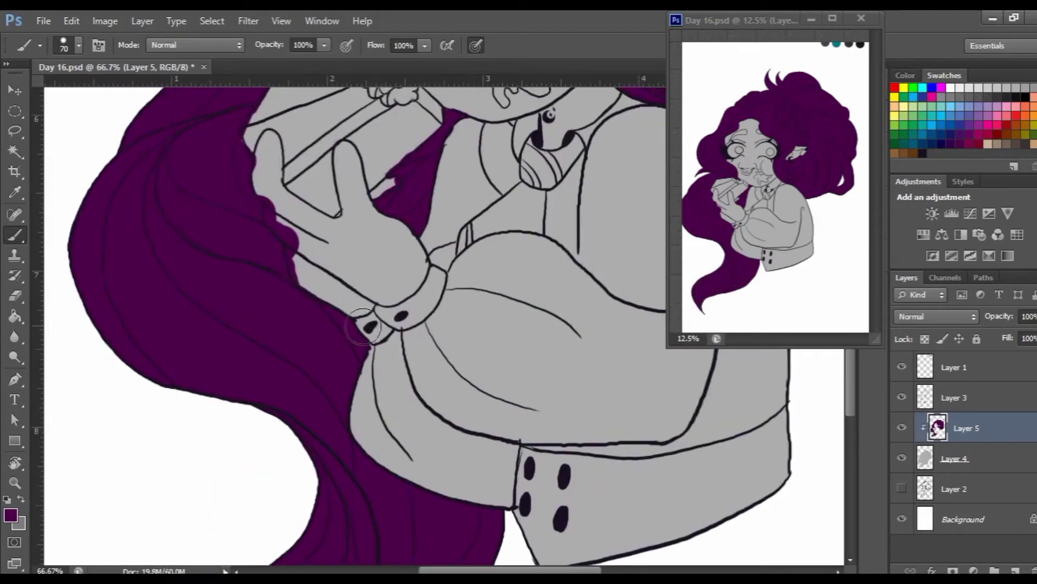
# - Erase purple spilling over the hand and check the hair edge above the chocolate
pyautogui.press('e')
pyautogui.hotkey('ctrl', '+')
pyautogui.moveTo(313, 216); pyautogui.dragTo(300, 270)
pyautogui.moveTo(370, 305); pyautogui.dragTo(320, 342)
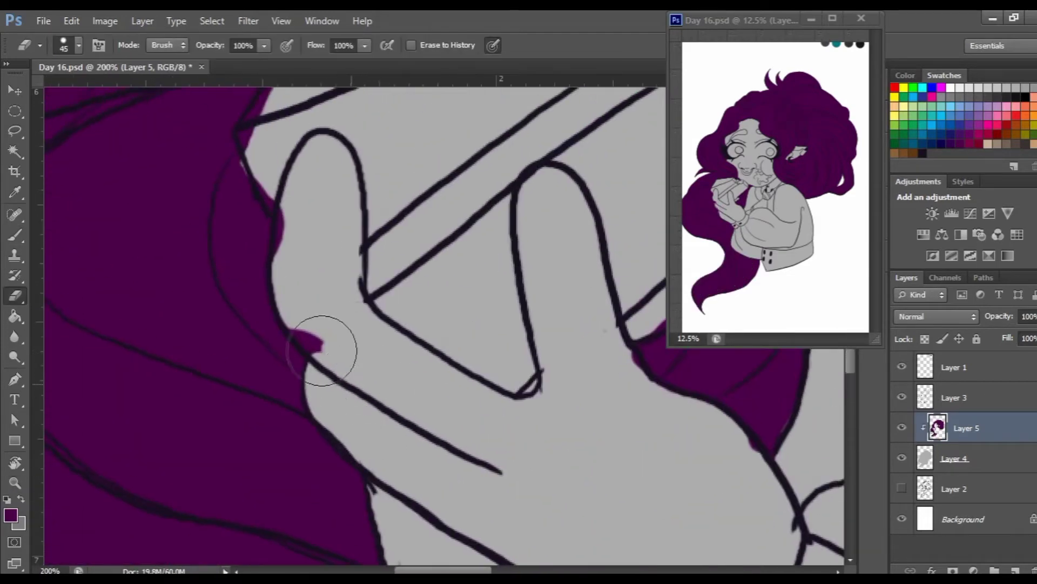
pyautogui.moveTo(319, 217); pyautogui.dragTo(331, 290)
pyautogui.moveTo(332, 162)
pyautogui.mouseDown()
pyautogui.moveTo(323, 303)
pyautogui.moveTo(264, 410)
pyautogui.mouseUp()
# - Fill the purple gap below the chin and erase overlap on the tie edge
pyautogui.press('b')
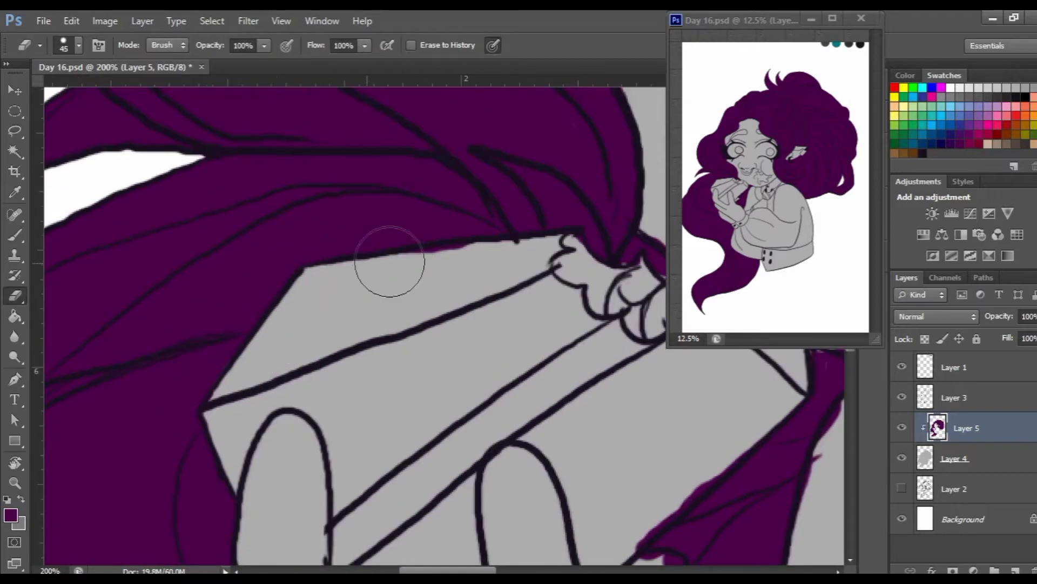
pyautogui.moveTo(594, 270); pyautogui.dragTo(292, 247)
pyautogui.moveTo(465, 346); pyautogui.dragTo(458, 311)
pyautogui.press('e')
pyautogui.moveTo(414, 497); pyautogui.dragTo(451, 405)
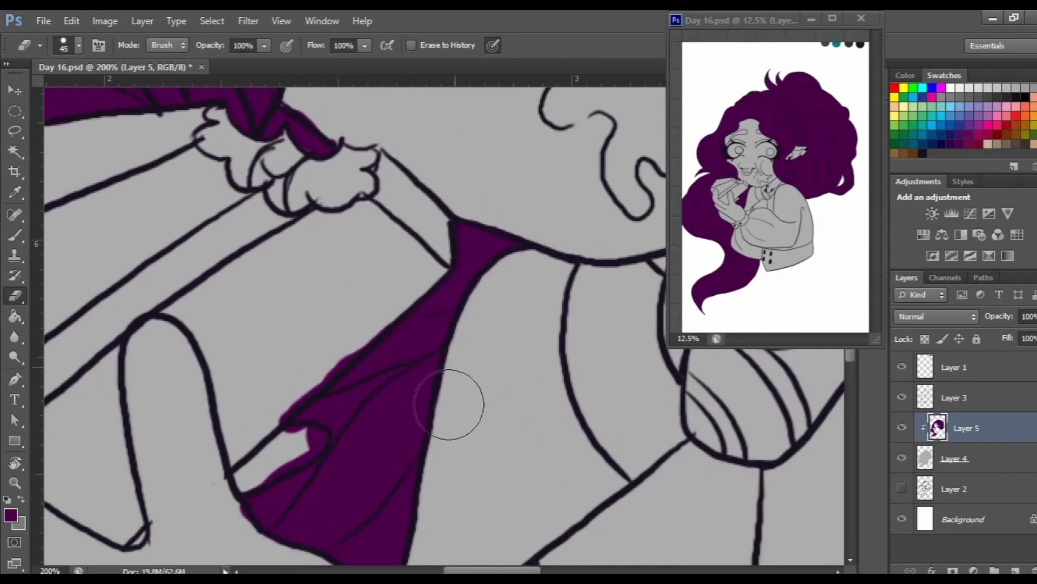
pyautogui.moveTo(315, 434); pyautogui.dragTo(342, 347)
pyautogui.moveTo(429, 470); pyautogui.dragTo(428, 359)
pyautogui.moveTo(379, 216); pyautogui.dragTo(379, 487)
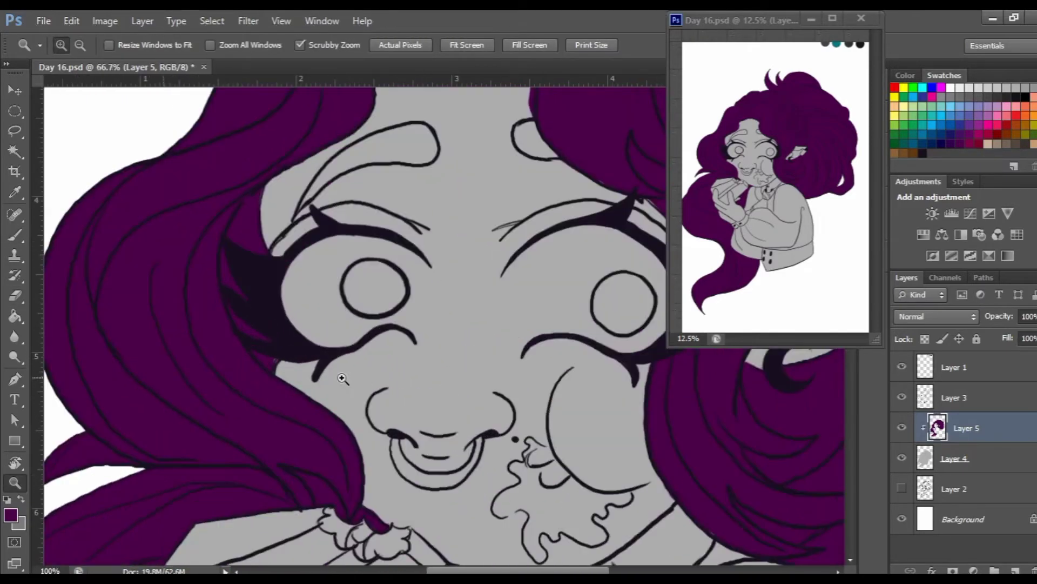
# - Tidy the purple hairline edge, review the whole hair, and add Layer 6 beneath the hair colour
pyautogui.moveTo(325, 243); pyautogui.dragTo(262, 466)
pyautogui.moveTo(270, 162); pyautogui.dragTo(275, 290)
pyautogui.moveTo(421, 237); pyautogui.dragTo(292, 194)
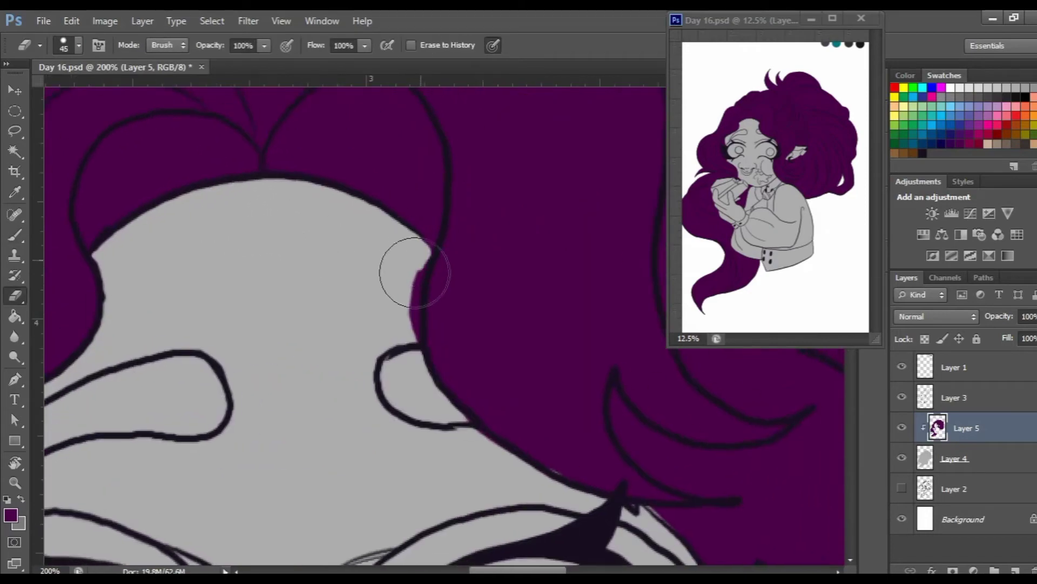
pyautogui.moveTo(413, 271); pyautogui.dragTo(292, 227)
pyautogui.moveTo(454, 460)
pyautogui.mouseDown()
pyautogui.moveTo(315, 336)
pyautogui.moveTo(389, 378)
pyautogui.moveTo(324, 313)
pyautogui.moveTo(329, 366)
pyautogui.moveTo(334, 311)
pyautogui.moveTo(216, 311)
pyautogui.mouseUp()
pyautogui.press('z')
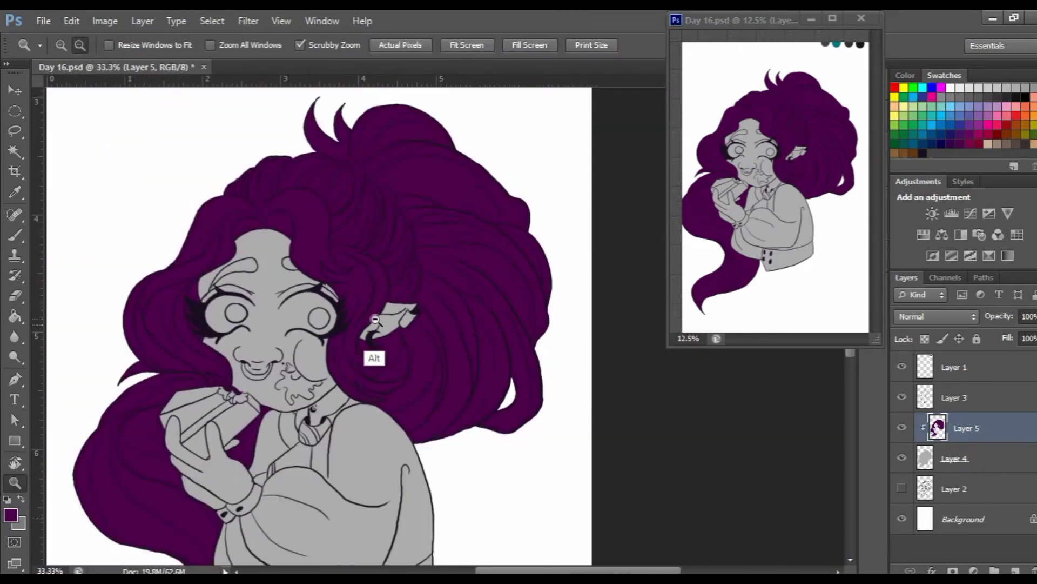
pyautogui.click(953, 459)
# - Paint white highlights on the collar, shirt, sleeve and cuff on the clipped layer
pyautogui.click(1015, 570)
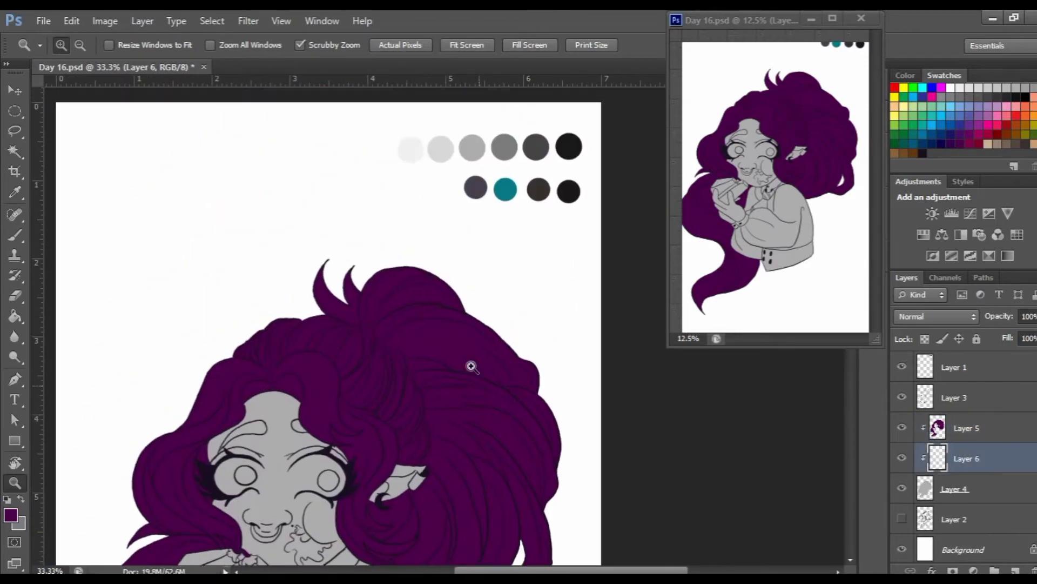
pyautogui.press('b')
pyautogui.press('x')
pyautogui.moveTo(370, 366)
pyautogui.mouseDown()
pyautogui.moveTo(398, 336)
pyautogui.moveTo(305, 400)
pyautogui.mouseUp()
pyautogui.moveTo(352, 384); pyautogui.dragTo(399, 265)
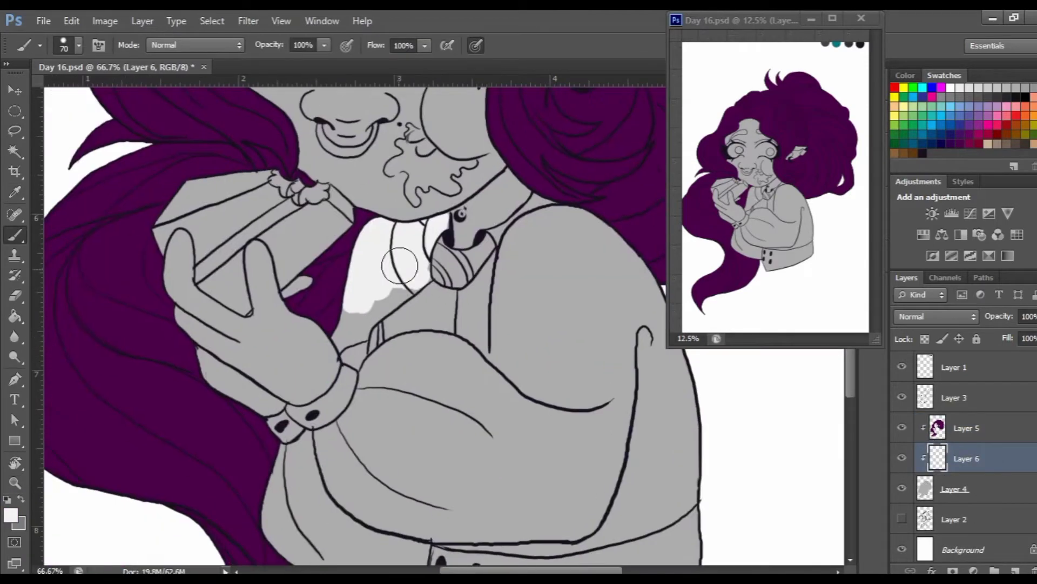
pyautogui.moveTo(463, 236); pyautogui.dragTo(422, 325)
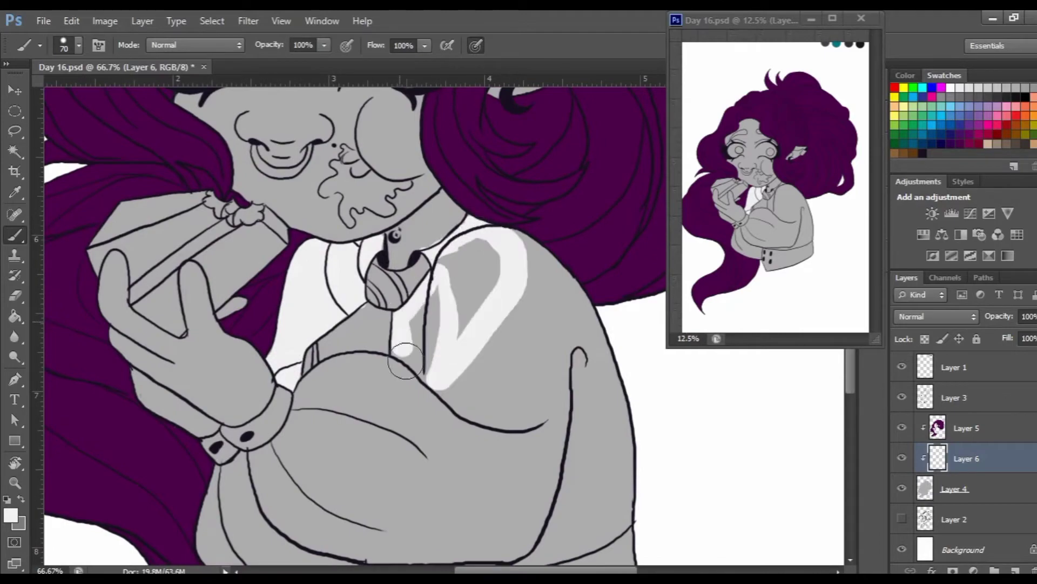
pyautogui.moveTo(476, 302); pyautogui.dragTo(507, 389)
pyautogui.moveTo(486, 325)
pyautogui.mouseDown()
pyautogui.moveTo(532, 354)
pyautogui.moveTo(313, 460)
pyautogui.mouseUp()
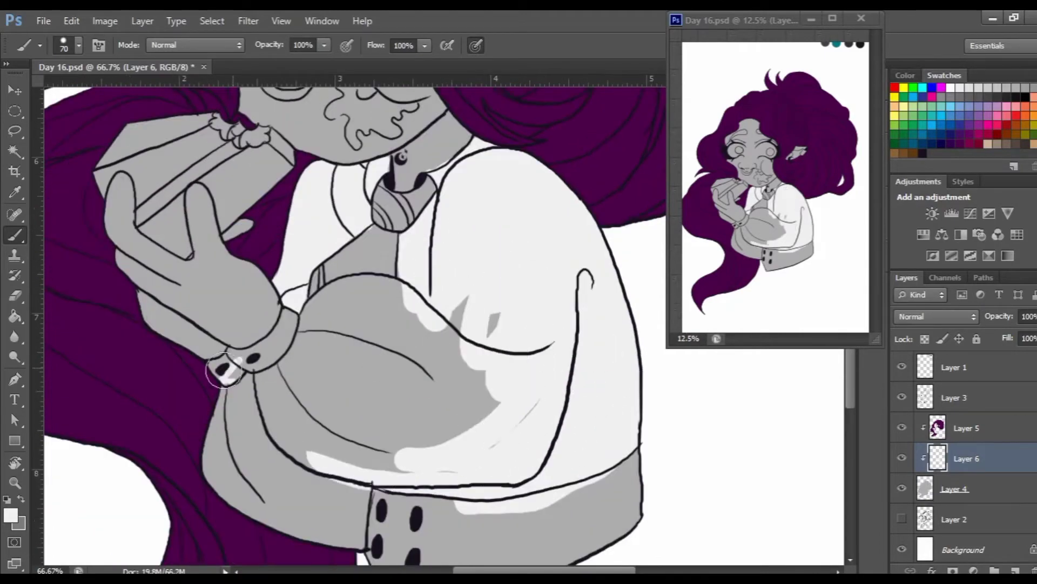
pyautogui.moveTo(231, 397)
pyautogui.mouseDown()
pyautogui.moveTo(335, 320)
pyautogui.moveTo(423, 451)
pyautogui.mouseUp()
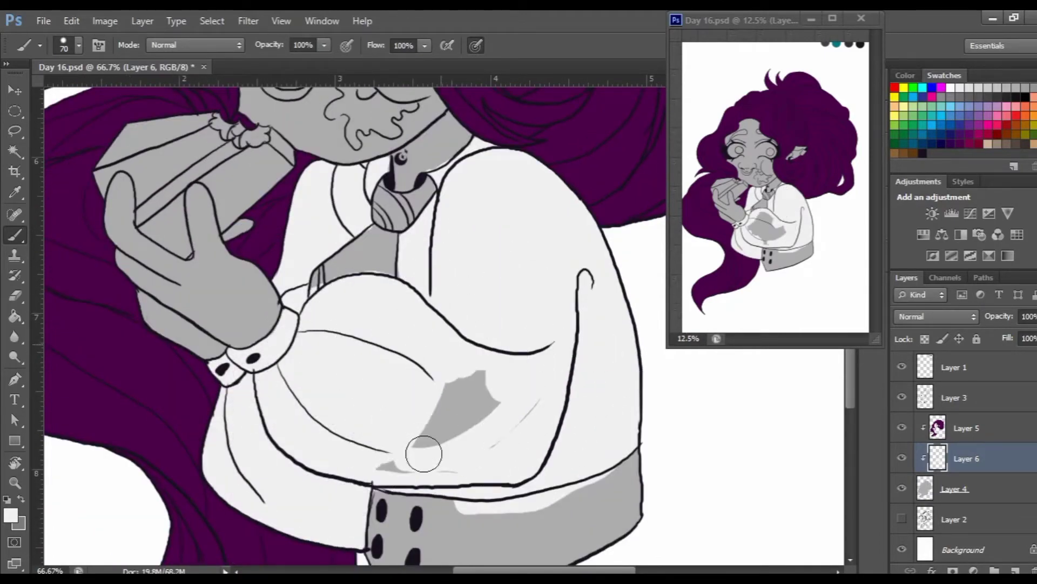
# - Erase stray white highlight paint around the sleeve with a smaller eraser
pyautogui.scroll(3, 382, 243)
pyautogui.press('e')
pyautogui.press('[')
pyautogui.press('[')
pyautogui.press('[')
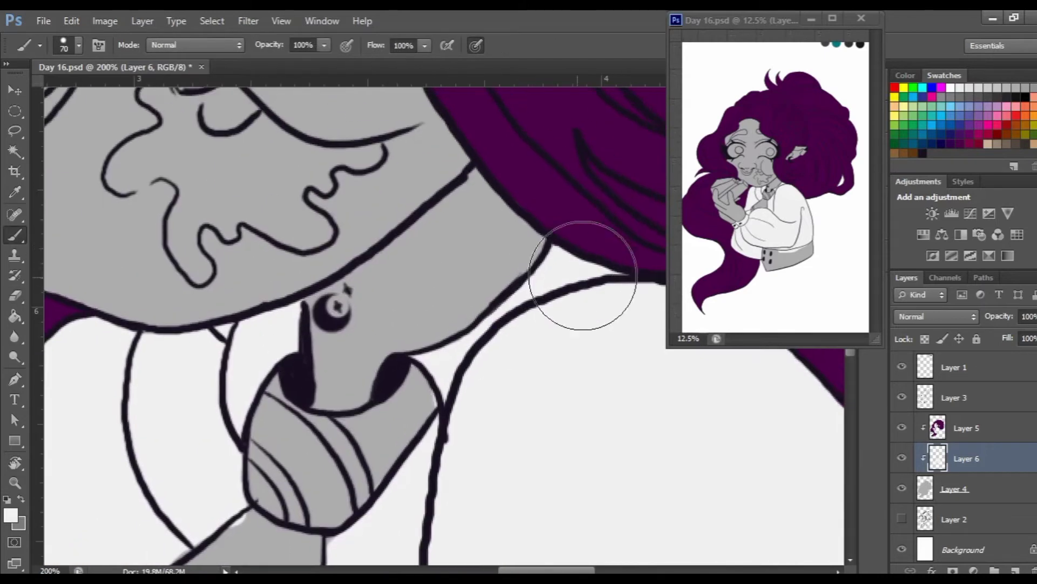
pyautogui.moveTo(536, 265)
pyautogui.mouseDown()
pyautogui.moveTo(340, 429)
pyautogui.moveTo(243, 365)
pyautogui.mouseUp()
pyautogui.press('b')
pyautogui.press(']')
pyautogui.press(']')
pyautogui.press('e')
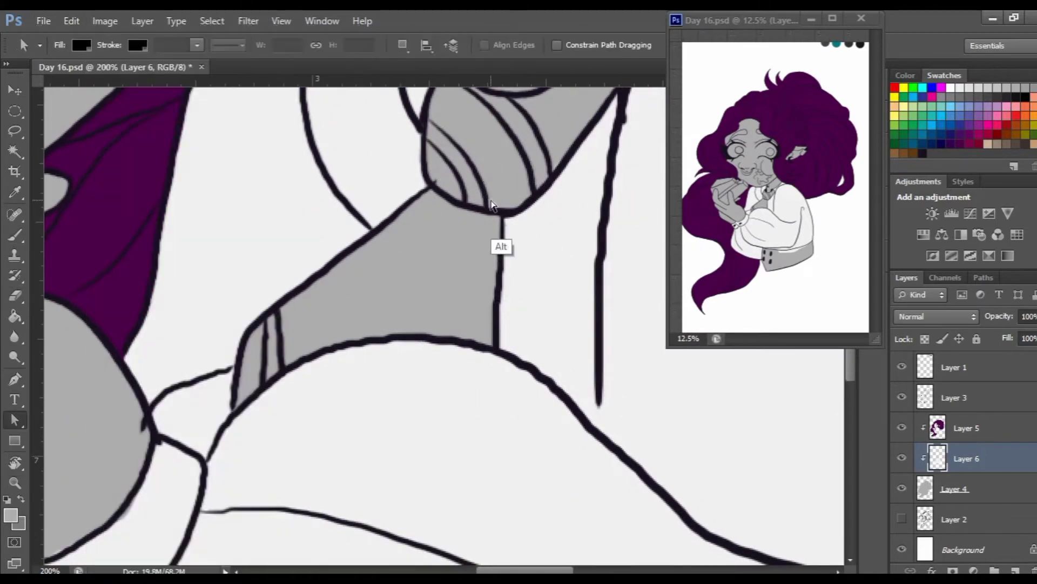
pyautogui.scroll(-3, 503, 255)
pyautogui.scroll(3, 648, 433)
# - Continue tidying the white paint along the sleeve cuff, resizing the brush
pyautogui.moveTo(666, 459)
pyautogui.mouseDown()
pyautogui.moveTo(450, 428)
pyautogui.moveTo(507, 401)
pyautogui.moveTo(284, 81)
pyautogui.mouseUp()
pyautogui.scroll(-3, 377, 336)
pyautogui.scroll(3, 381, 354)
pyautogui.press('b')
pyautogui.press('[')
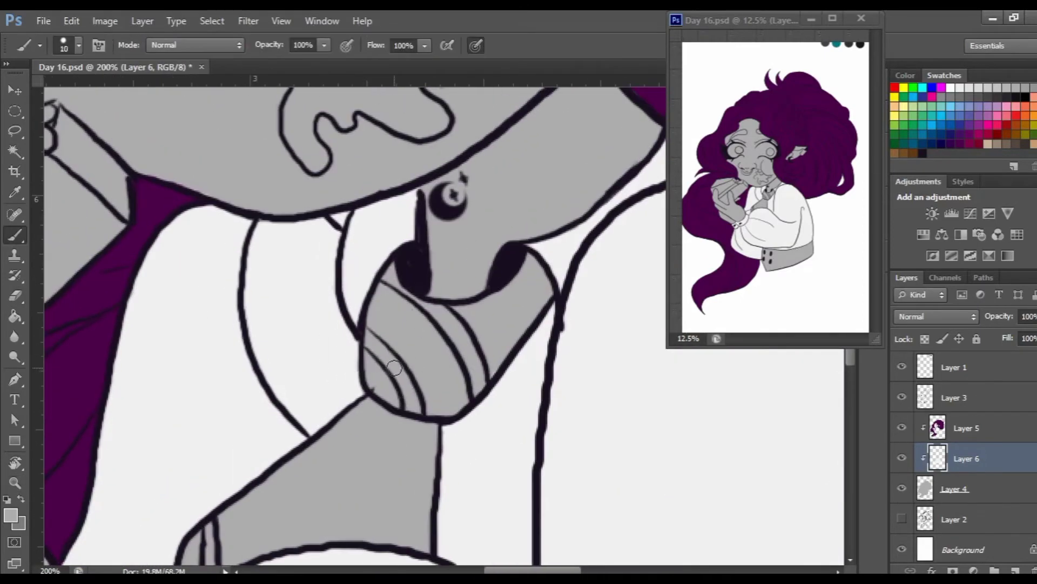
pyautogui.moveTo(478, 393); pyautogui.dragTo(556, 335)
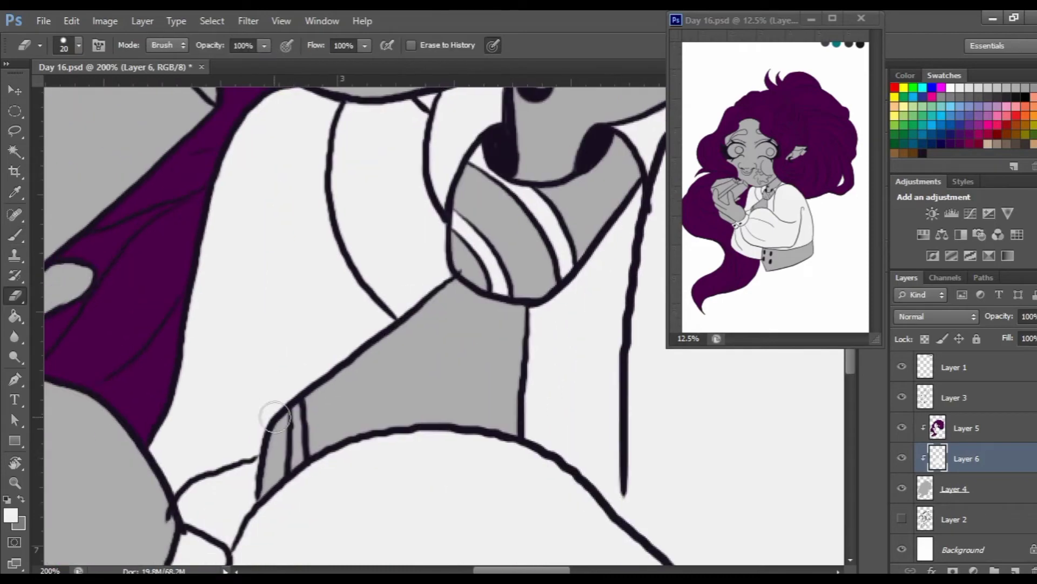
pyautogui.scroll(-2, 393, 382)
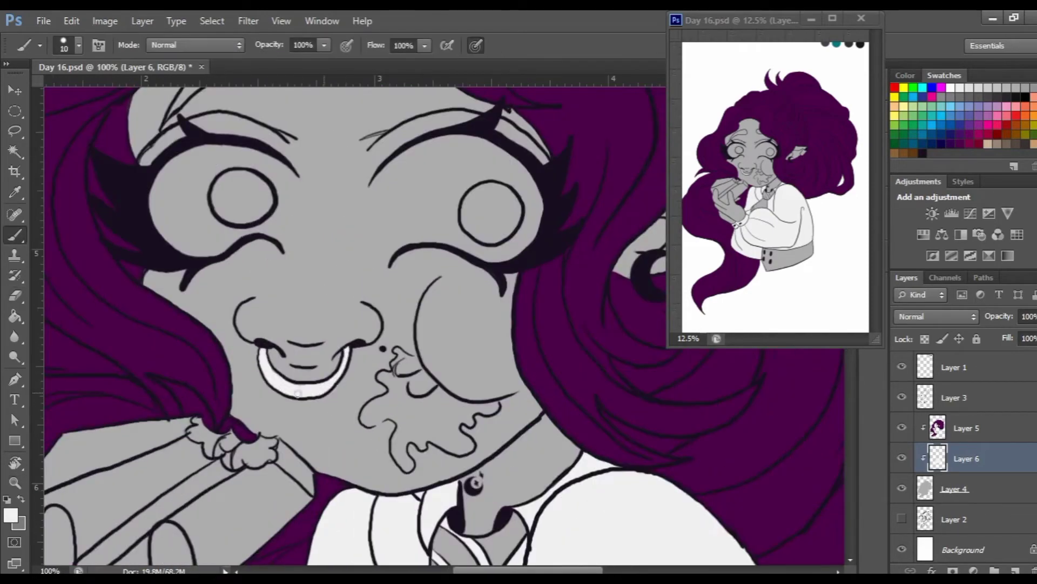
pyautogui.scroll(2, 297, 393)
pyautogui.moveTo(270, 406); pyautogui.dragTo(398, 342)
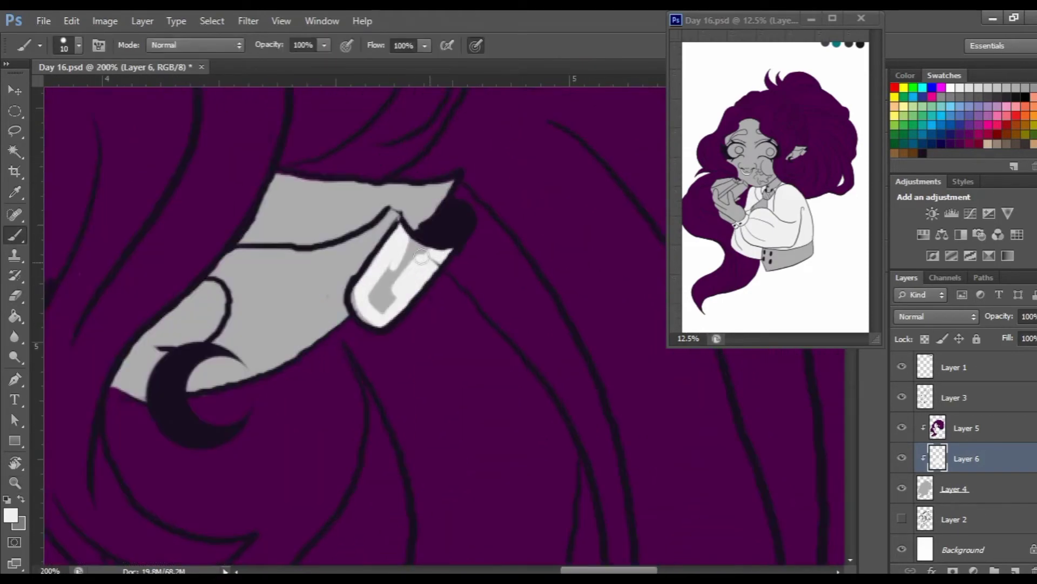
pyautogui.scroll(-2, 378, 302)
# - Thicken the dark curl lines in the hair with black strokes on Layer 3
pyautogui.hotkey('alt', ']')
pyautogui.hotkey('alt', ']')
pyautogui.scroll(3, 401, 294)
pyautogui.keyDown('alt'); pyautogui.click(401, 294); pyautogui.keyUp('alt')
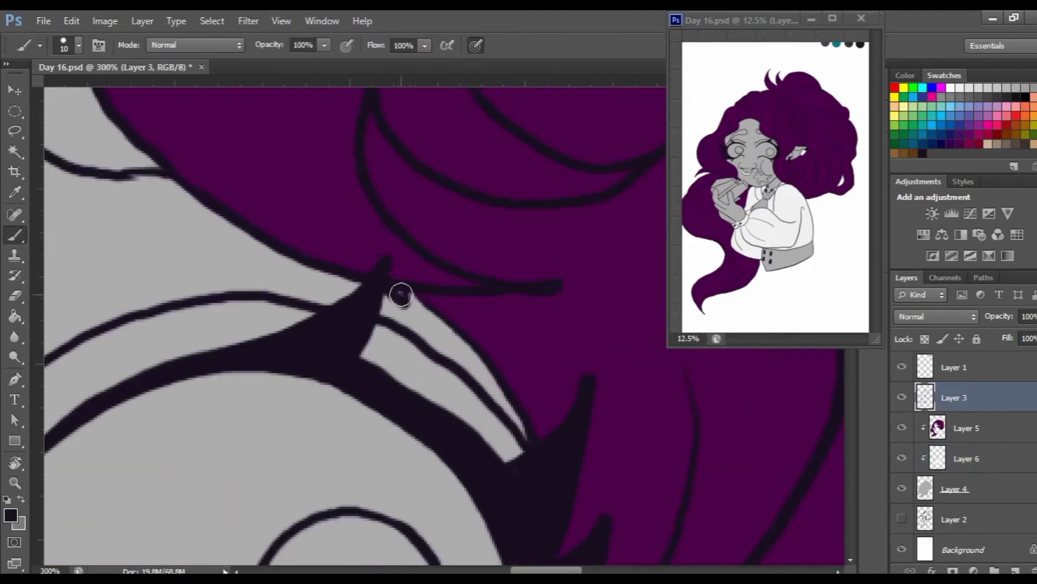
pyautogui.moveTo(401, 295); pyautogui.dragTo(324, 378)
pyautogui.moveTo(291, 324)
pyautogui.mouseDown()
pyautogui.moveTo(347, 366)
pyautogui.moveTo(528, 297)
pyautogui.moveTo(482, 212)
pyautogui.mouseUp()
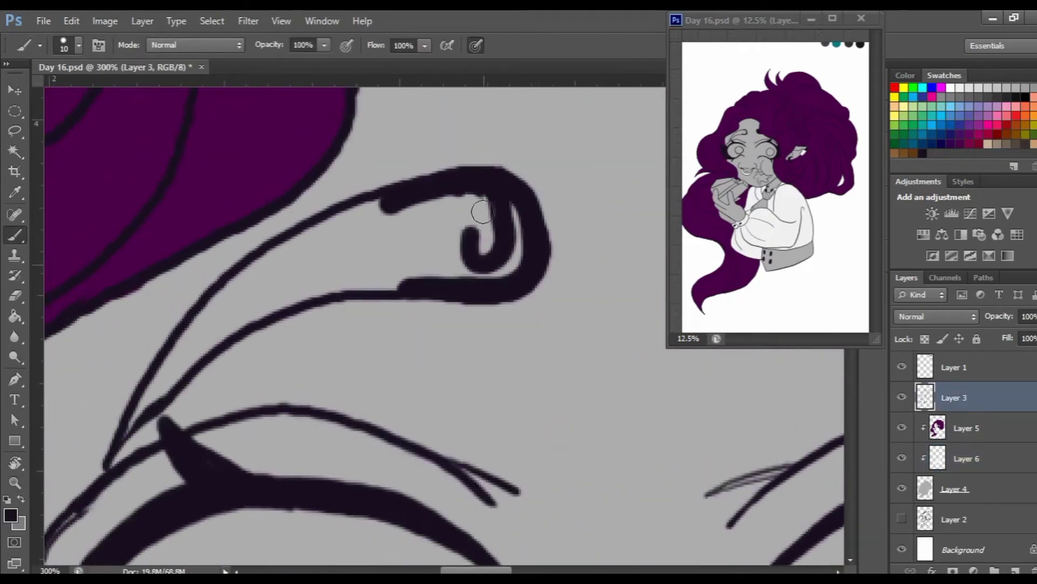
pyautogui.moveTo(162, 373); pyautogui.dragTo(487, 201)
pyautogui.moveTo(464, 275); pyautogui.dragTo(238, 324)
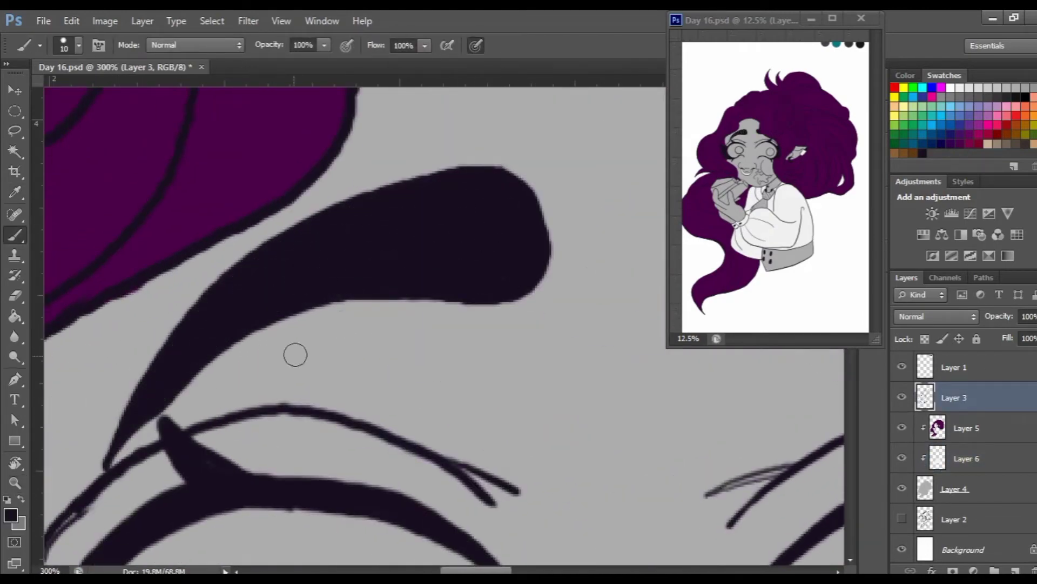
pyautogui.scroll(-5, 295, 355)
# - Paint the eye whites white
pyautogui.hotkey('alt', '[')
pyautogui.hotkey('alt', '[')
pyautogui.scroll(3, 487, 259)
pyautogui.press('x')
pyautogui.moveTo(427, 246); pyautogui.dragTo(387, 297)
pyautogui.moveTo(281, 346)
pyautogui.mouseDown()
pyautogui.moveTo(508, 243)
pyautogui.moveTo(492, 238)
pyautogui.moveTo(498, 363)
pyautogui.moveTo(287, 331)
pyautogui.mouseUp()
pyautogui.hscroll(-5, 324, 287)
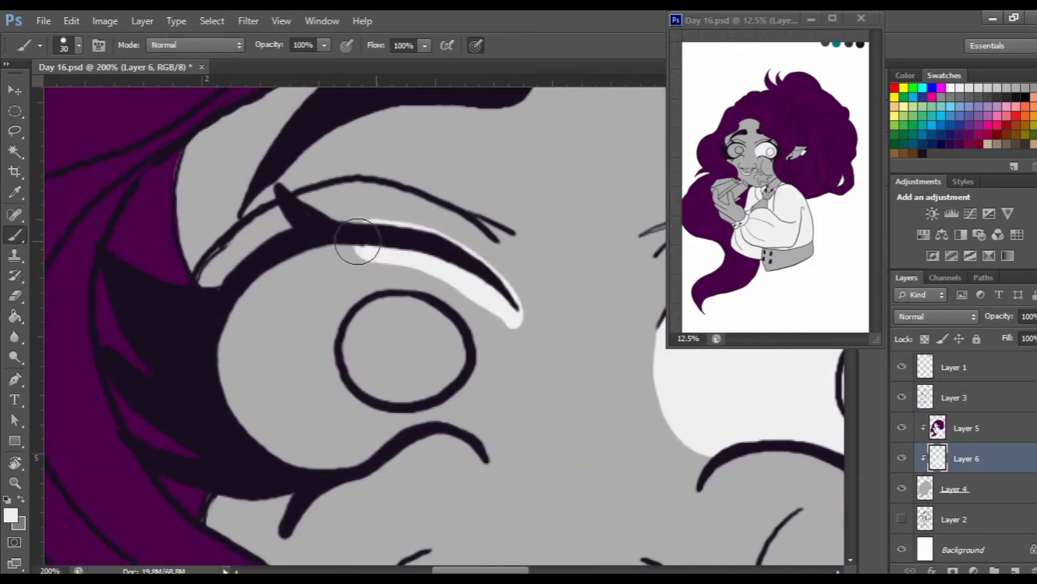
pyautogui.moveTo(357, 242)
pyautogui.mouseDown()
pyautogui.moveTo(509, 363)
pyautogui.moveTo(313, 347)
pyautogui.mouseUp()
# - Paint a white stripe along the chocolate bar
pyautogui.press('z')
pyautogui.moveTo(521, 301); pyautogui.dragTo(487, 395)
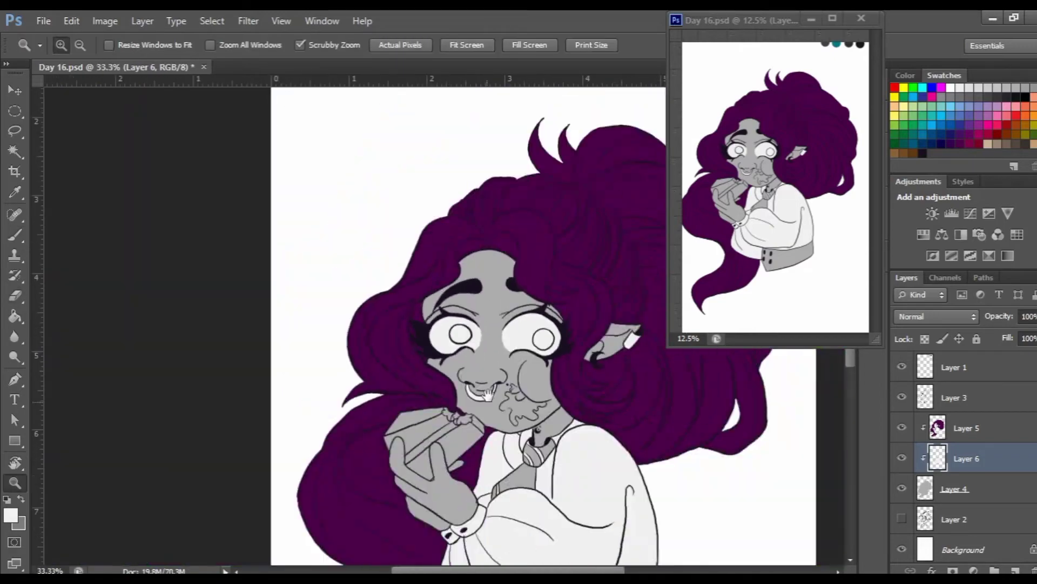
pyautogui.scroll(5, 359, 430)
pyautogui.press('b')
pyautogui.moveTo(265, 497)
pyautogui.mouseDown()
pyautogui.moveTo(399, 360)
pyautogui.moveTo(470, 316)
pyautogui.mouseUp()
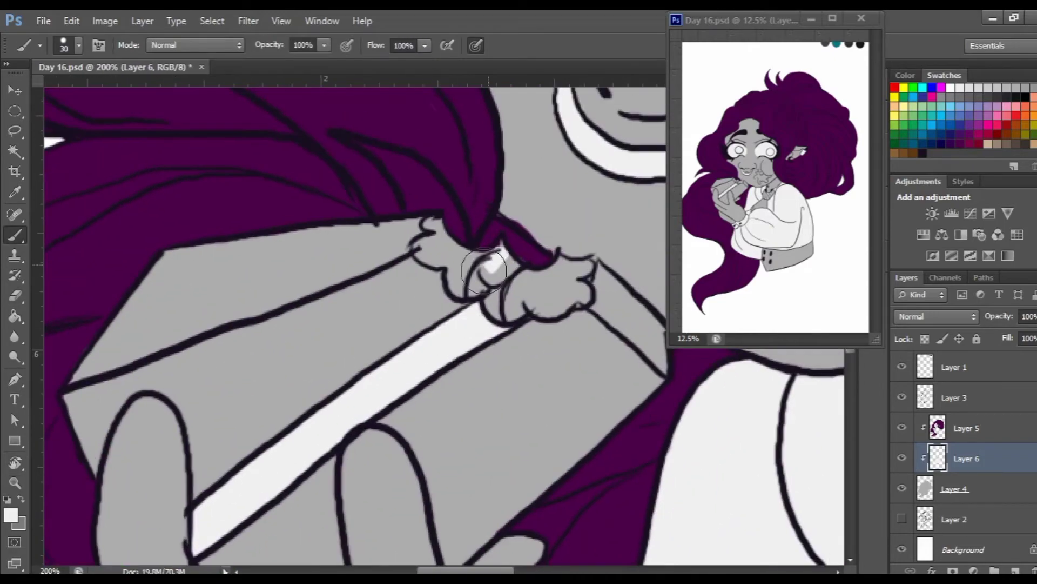
pyautogui.press('z')
pyautogui.scroll(-5, 514, 268)
# - On a new clipped layer, paint the tie knot and waistband in sampled teal
pyautogui.hotkey('ctrl', 'alt', 'shift', 'n')
pyautogui.press('i')
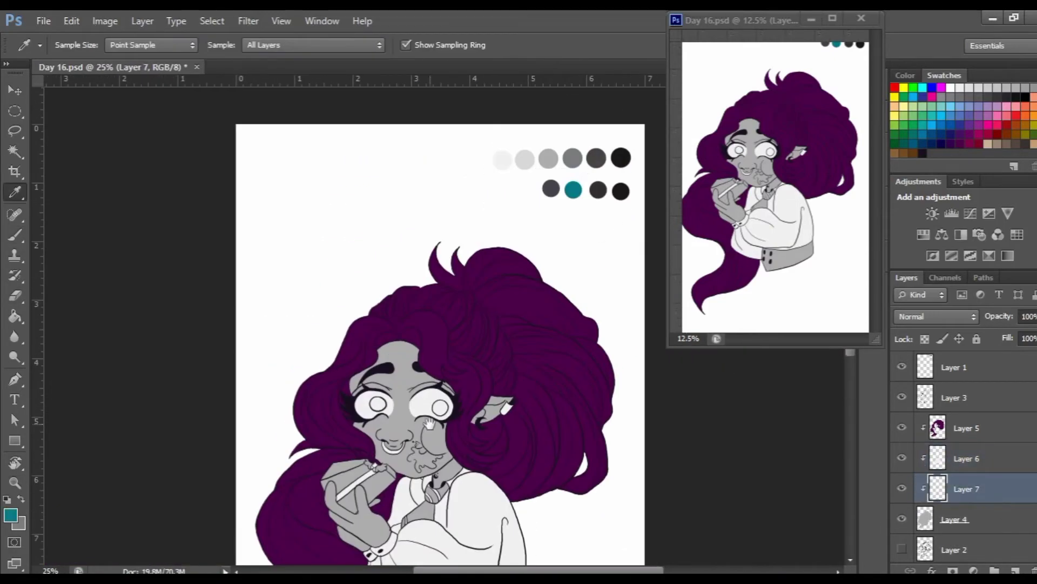
pyautogui.press('b')
pyautogui.moveTo(440, 325); pyautogui.dragTo(480, 291)
pyautogui.moveTo(528, 254); pyautogui.dragTo(500, 267)
pyautogui.moveTo(475, 435)
pyautogui.mouseDown()
pyautogui.moveTo(444, 248)
pyautogui.moveTo(599, 411)
pyautogui.moveTo(565, 454)
pyautogui.moveTo(439, 350)
pyautogui.mouseUp()
pyautogui.press('z')
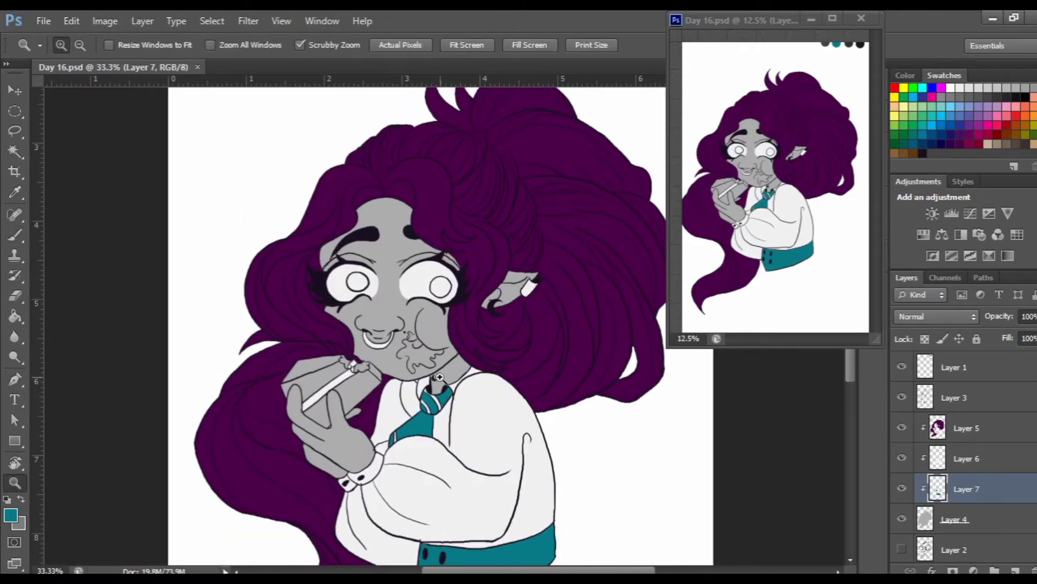
pyautogui.scroll(5, 440, 376)
# - Fill the chocolate bar with sampled dark grey on clipped Layer 8, erasing overspill off the finger
pyautogui.press('i')
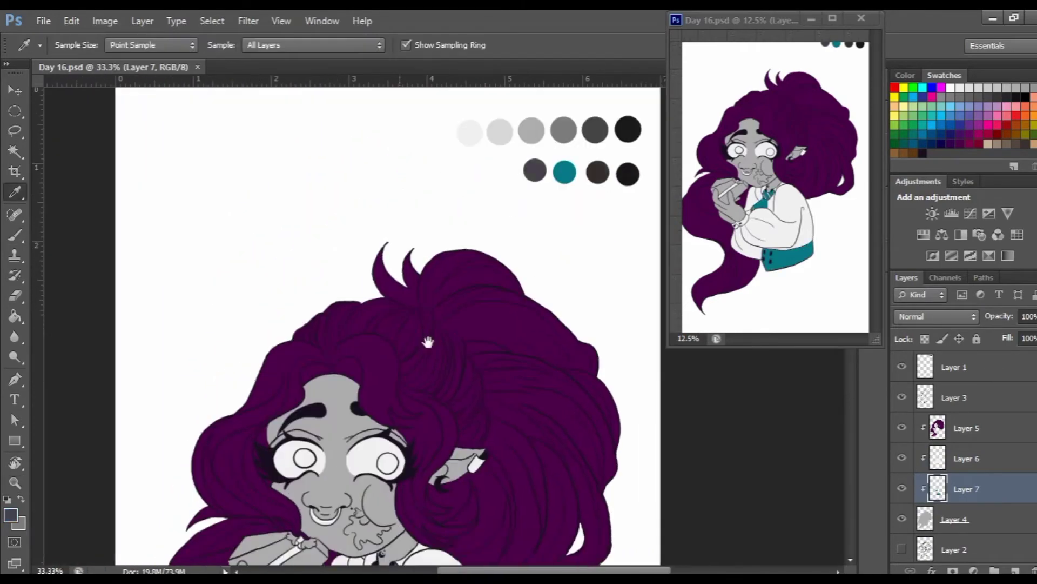
pyautogui.click(597, 169)
pyautogui.press('z')
pyautogui.click(424, 392)
pyautogui.hotkey('ctrl', 'alt', 'shift', 'n')
pyautogui.click(424, 391)
pyautogui.press('b')
pyautogui.moveTo(324, 413); pyautogui.dragTo(375, 360)
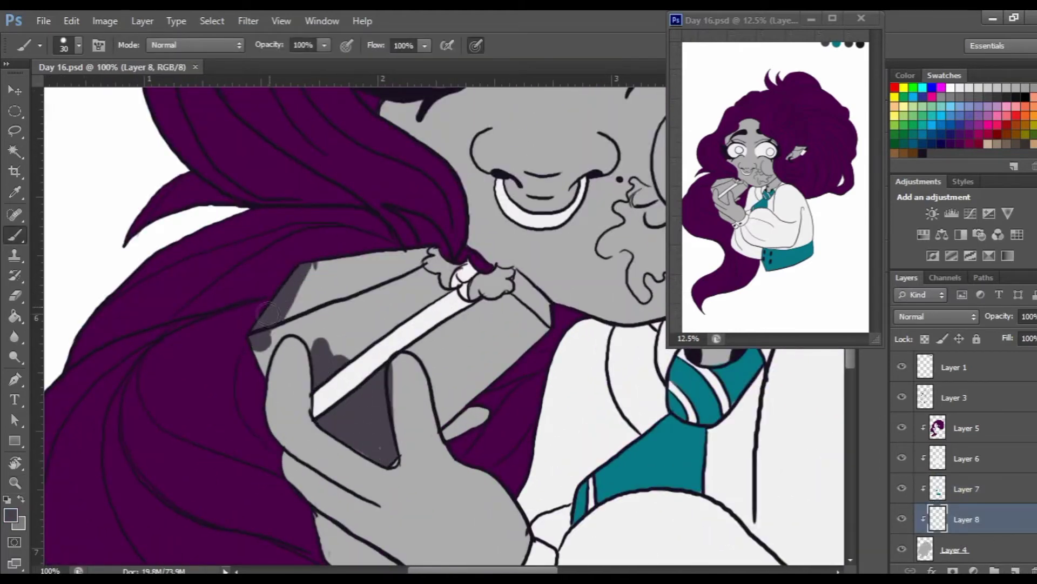
pyautogui.moveTo(268, 311); pyautogui.dragTo(388, 265)
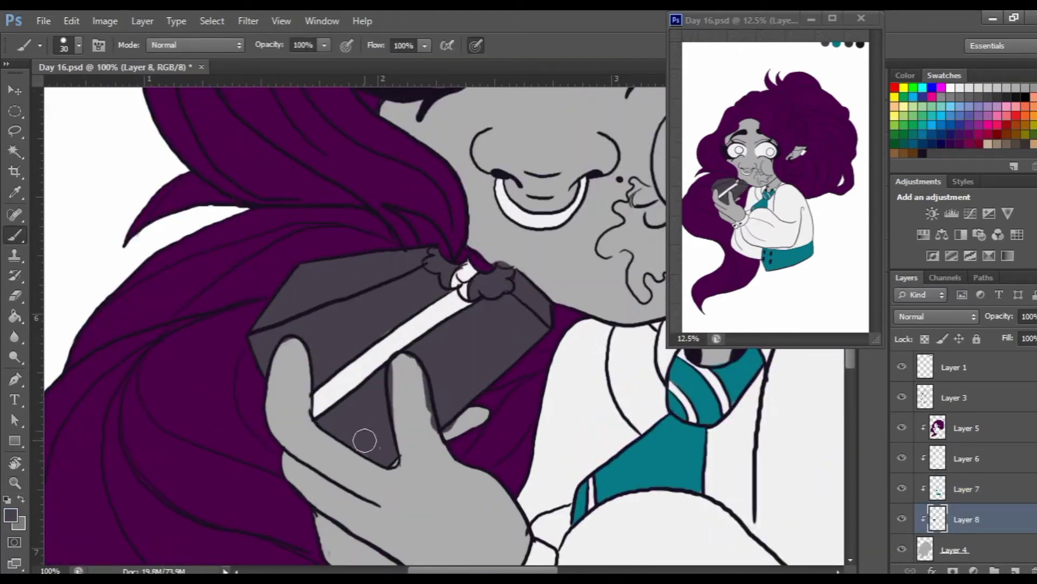
pyautogui.hotkey('ctrl', '+')
pyautogui.press('e')
pyautogui.moveTo(449, 350); pyautogui.dragTo(470, 433)
pyautogui.scroll(5, 449, 349)
# - Paint the chocolate smear on the mouth and chin dark grey, tidy it, and lock transparency
pyautogui.hotkey('ctrl', '-')
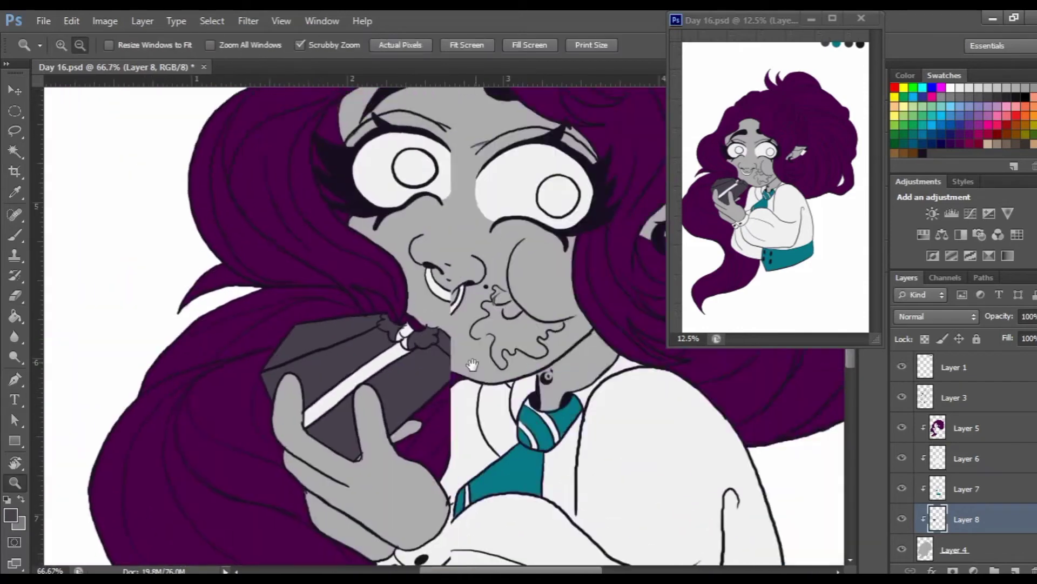
pyautogui.hotkey('ctrl', '+')
pyautogui.press('b')
pyautogui.moveTo(443, 216)
pyautogui.mouseDown()
pyautogui.moveTo(420, 271)
pyautogui.moveTo(410, 346)
pyautogui.moveTo(355, 320)
pyautogui.mouseUp()
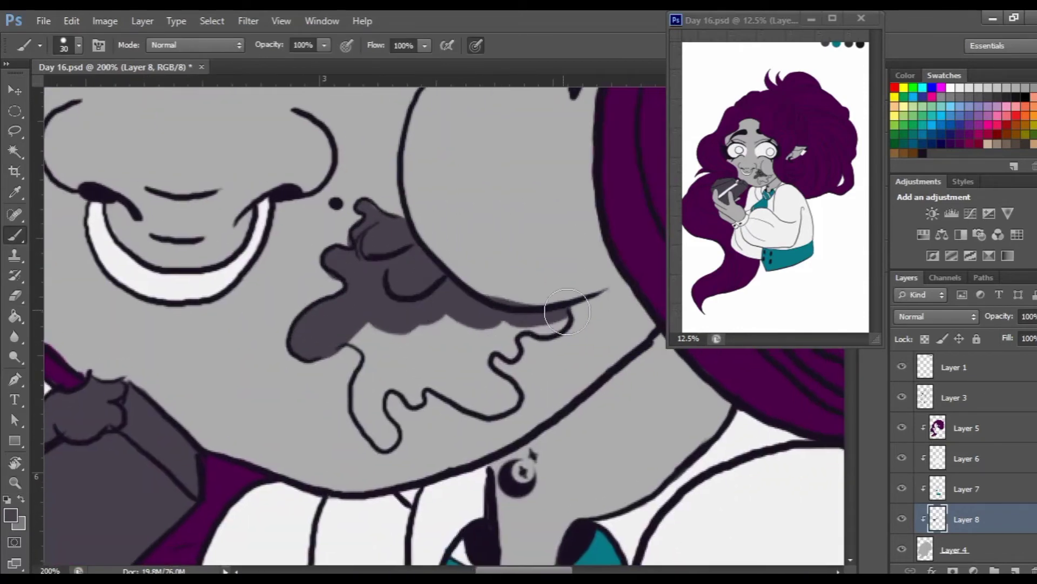
pyautogui.moveTo(540, 324); pyautogui.dragTo(513, 411)
pyautogui.moveTo(367, 378)
pyautogui.mouseDown()
pyautogui.moveTo(464, 391)
pyautogui.moveTo(534, 351)
pyautogui.mouseUp()
pyautogui.press('e')
pyautogui.moveTo(470, 297); pyautogui.dragTo(563, 286)
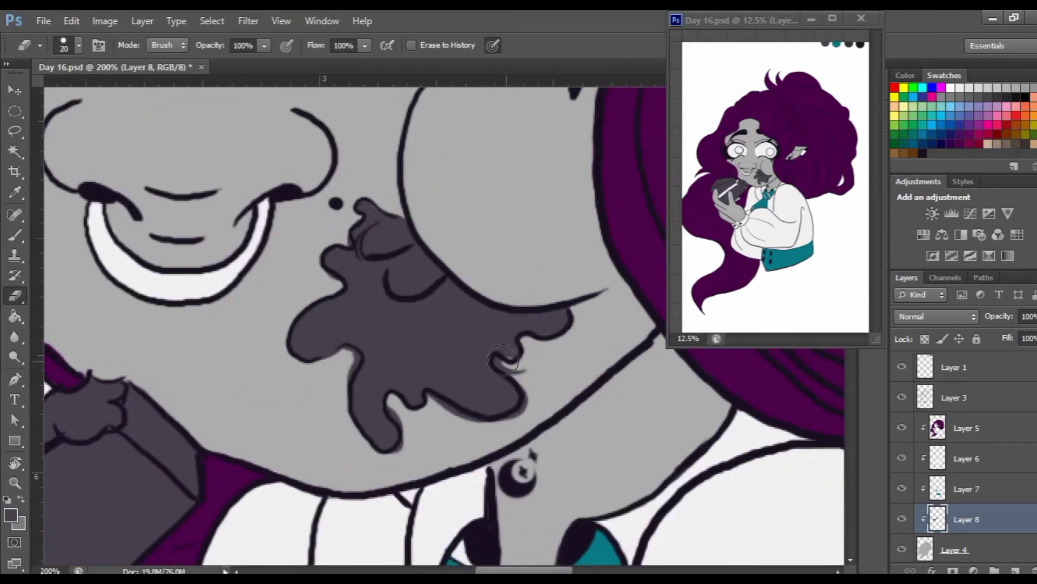
pyautogui.moveTo(503, 360); pyautogui.dragTo(513, 374)
pyautogui.scroll(-1, 342, 365)
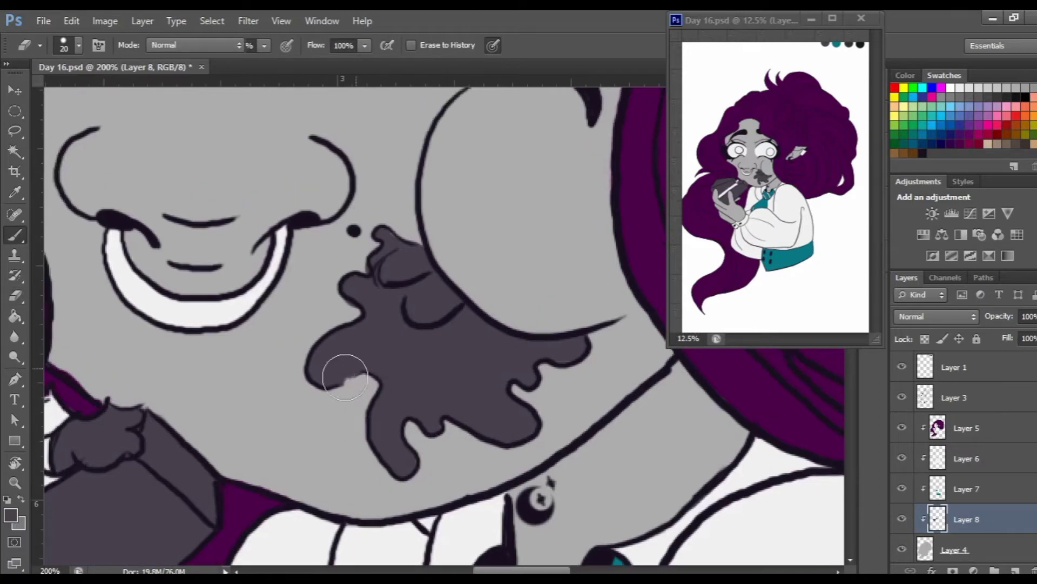
pyautogui.scroll(-1, 389, 332)
pyautogui.press('z')
pyautogui.keyDown('alt'); pyautogui.click(421, 342); pyautogui.keyUp('alt')
pyautogui.press('/')
# - Refill the chocolate bar and mouth smear with a very dark brown
pyautogui.press('b')
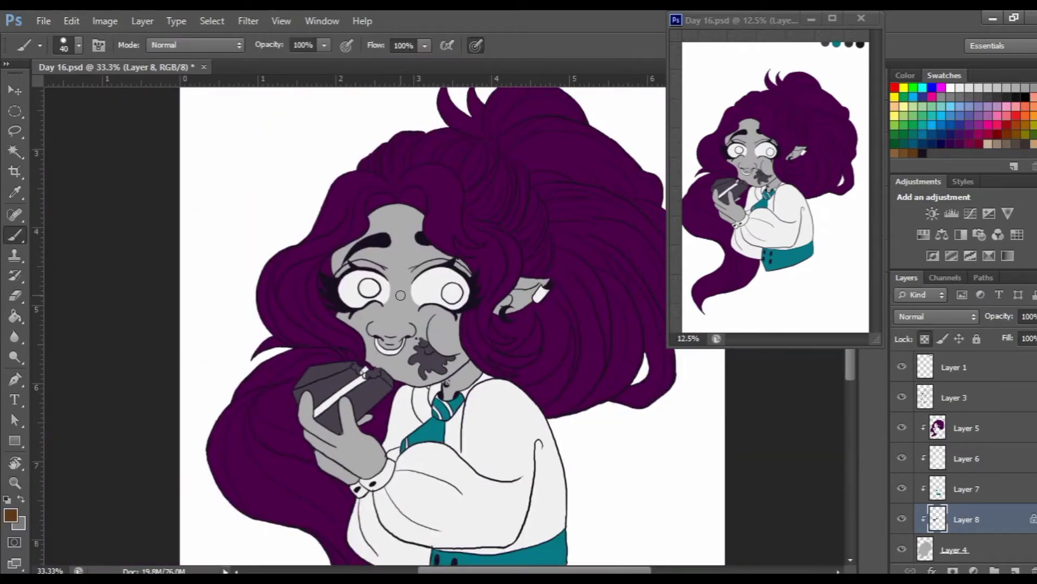
pyautogui.click(10, 515)
pyautogui.click(504, 320)
pyautogui.click(695, 139)
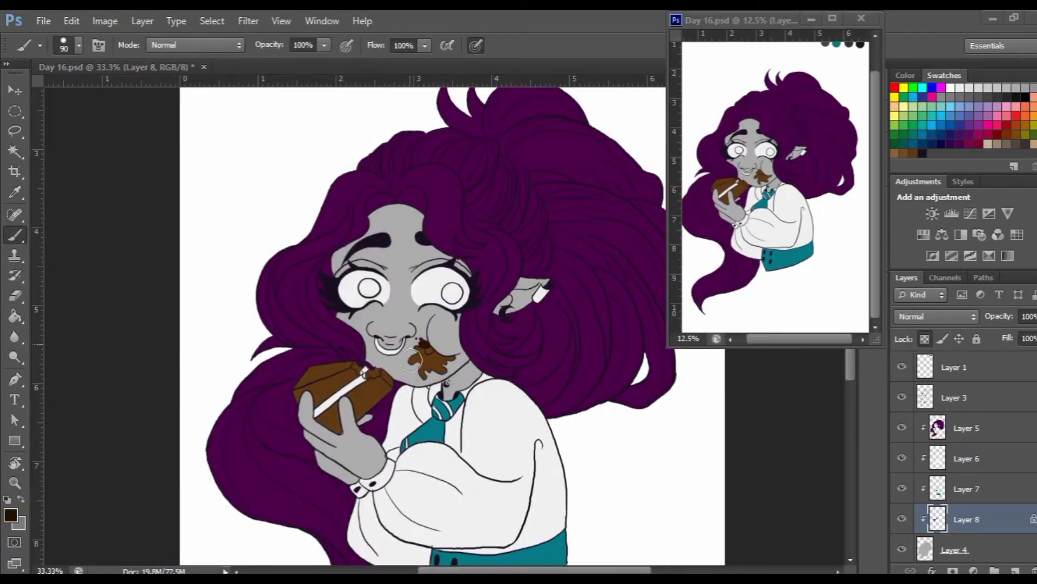
pyautogui.hotkey('alt', 'BackSpace')
# - Paint both irises purple on new clipped Layer 9 above the highlight layers
pyautogui.hotkey('ctrl', 'shift', 'alt', 'n')
pyautogui.scroll(2, 453, 291)
pyautogui.scroll(1, 453, 291)
pyautogui.press('[')
pyautogui.press('[')
pyautogui.press('[')
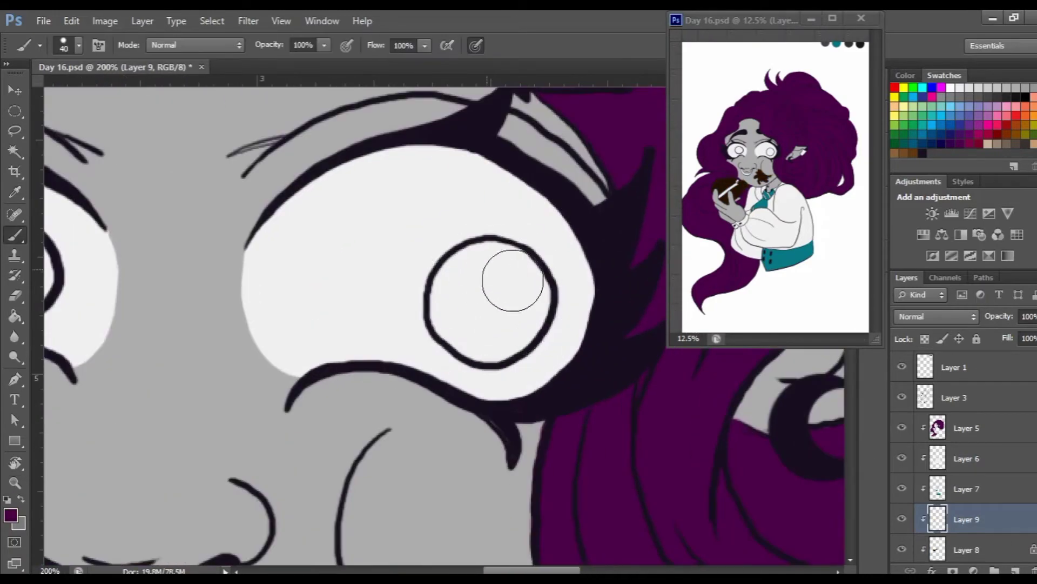
pyautogui.hotkey('ctrl', ']')
pyautogui.hotkey('ctrl', ']')
pyautogui.moveTo(465, 259)
pyautogui.mouseDown()
pyautogui.moveTo(475, 331)
pyautogui.moveTo(470, 297)
pyautogui.mouseUp()
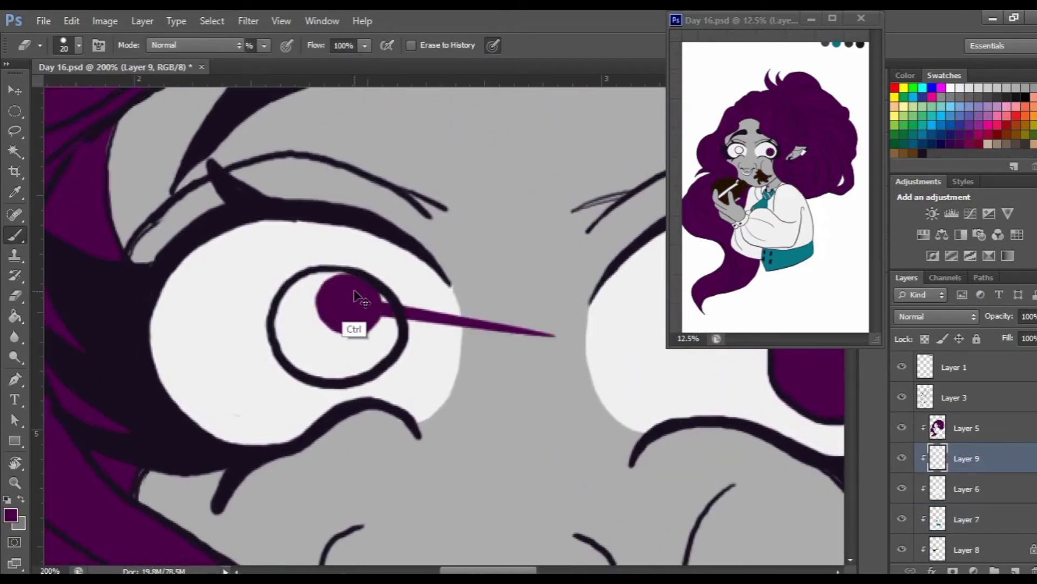
pyautogui.moveTo(356, 298); pyautogui.dragTo(335, 359)
pyautogui.scroll(-1, 386, 347)
pyautogui.scroll(-1, 386, 347)
# - Add a new clipped Layer 10 for blush and zoom in on the face
pyautogui.hotkey('ctrl', 'shift', 'alt', 'n')
pyautogui.press('z')
pyautogui.scroll(5, 537, 249)
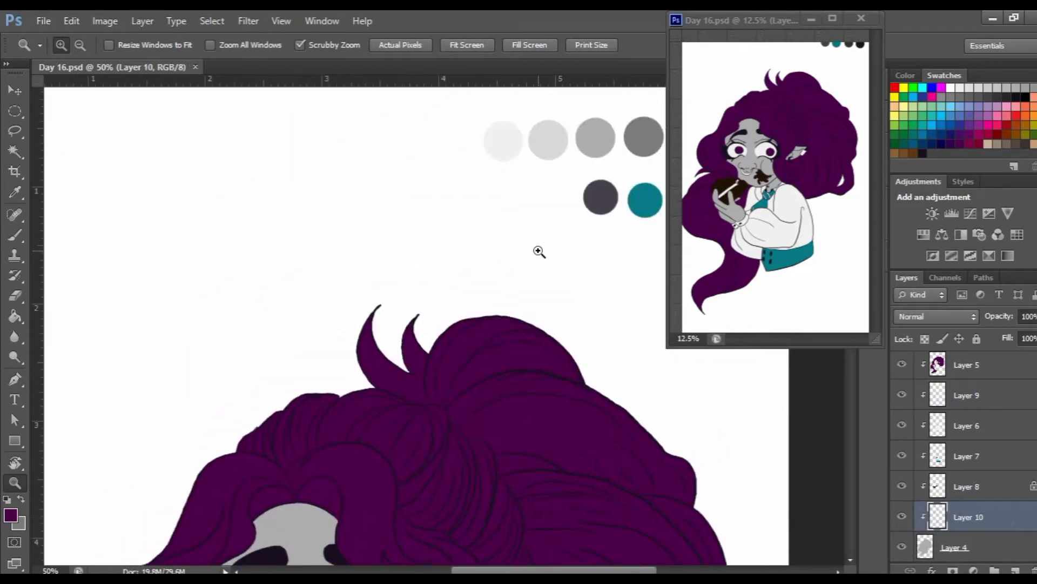
pyautogui.scroll(-3, 374, 403)
pyautogui.click(374, 403)
# - Brush soft blush on the cheek beside the nose and sample a face colour
pyautogui.press('b')
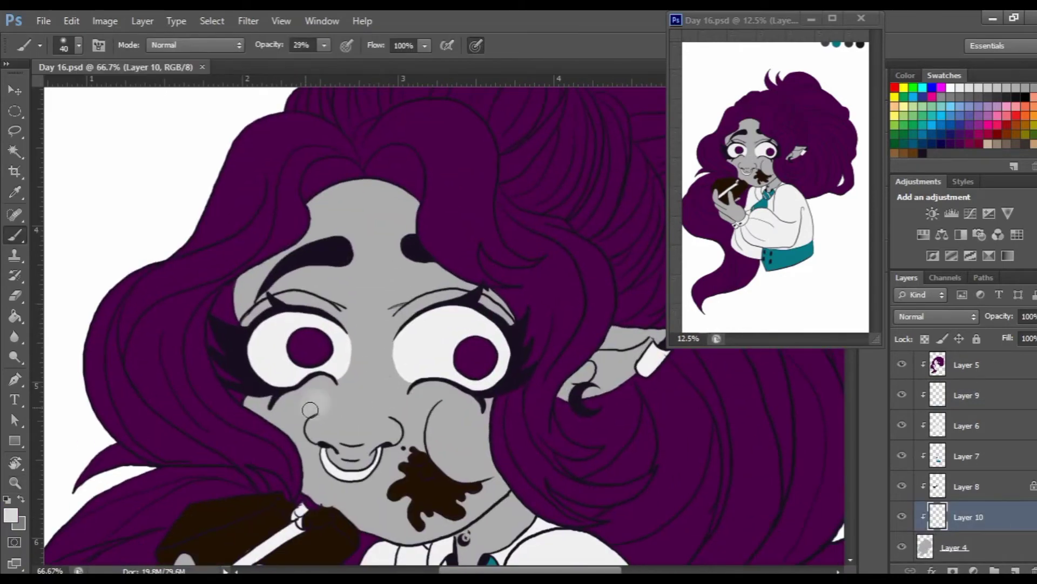
pyautogui.moveTo(308, 413); pyautogui.dragTo(415, 412)
pyautogui.scroll(-1, 273, 405)
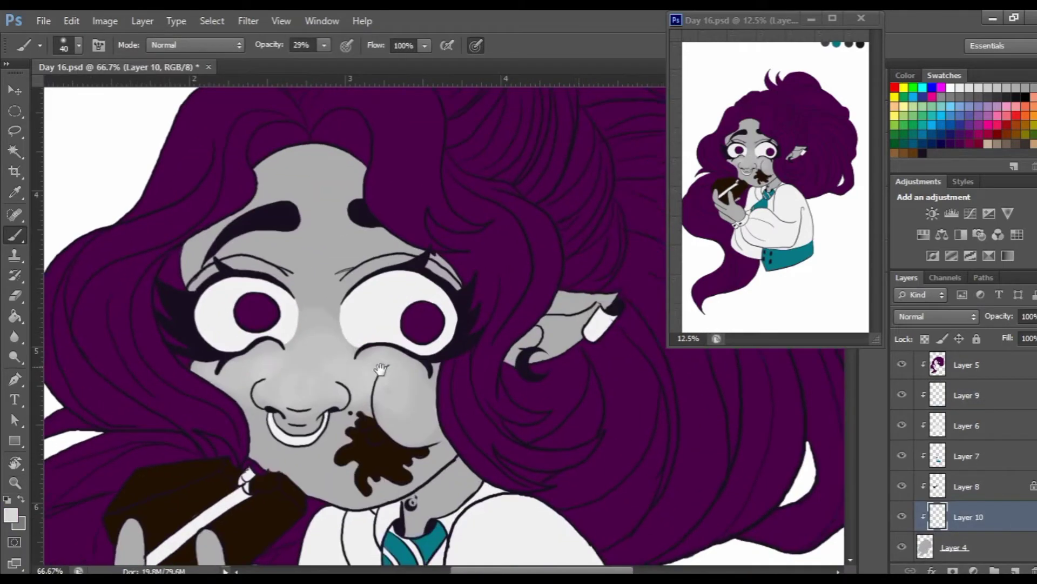
pyautogui.scroll(-1, 302, 400)
pyautogui.scroll(-3, 324, 397)
pyautogui.scroll(3, 350, 393)
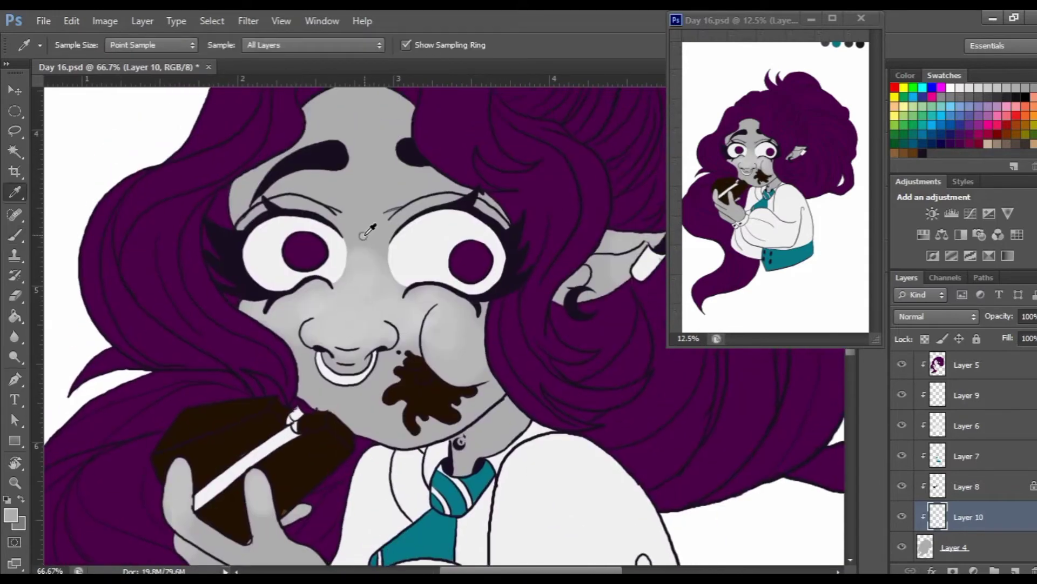
pyautogui.keyDown('alt'); pyautogui.click(363, 272); pyautogui.keyUp('alt')
pyautogui.press('z')
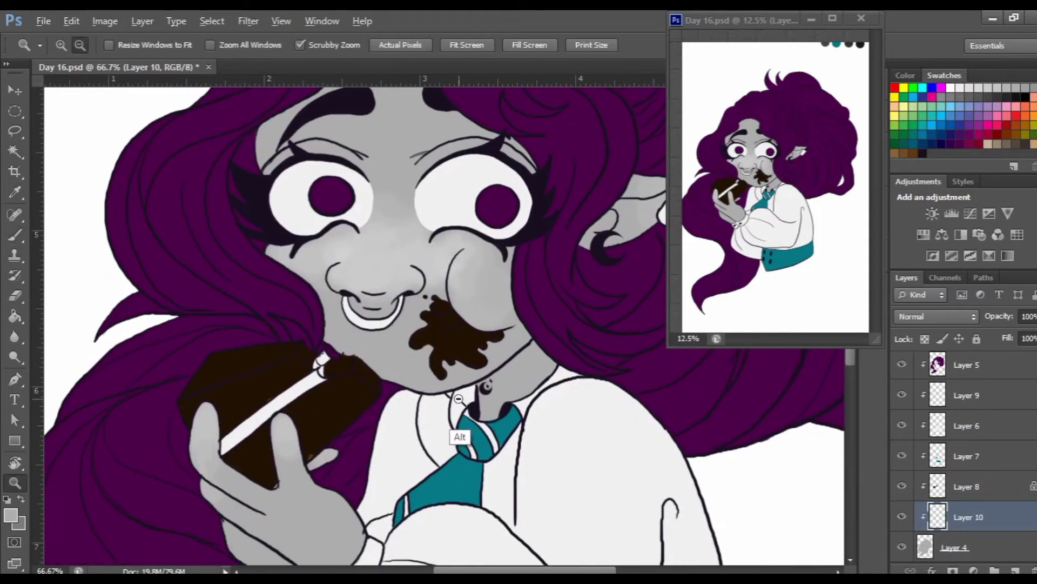
pyautogui.scroll(-2, 798, 459)
pyautogui.scroll(-3, 787, 458)
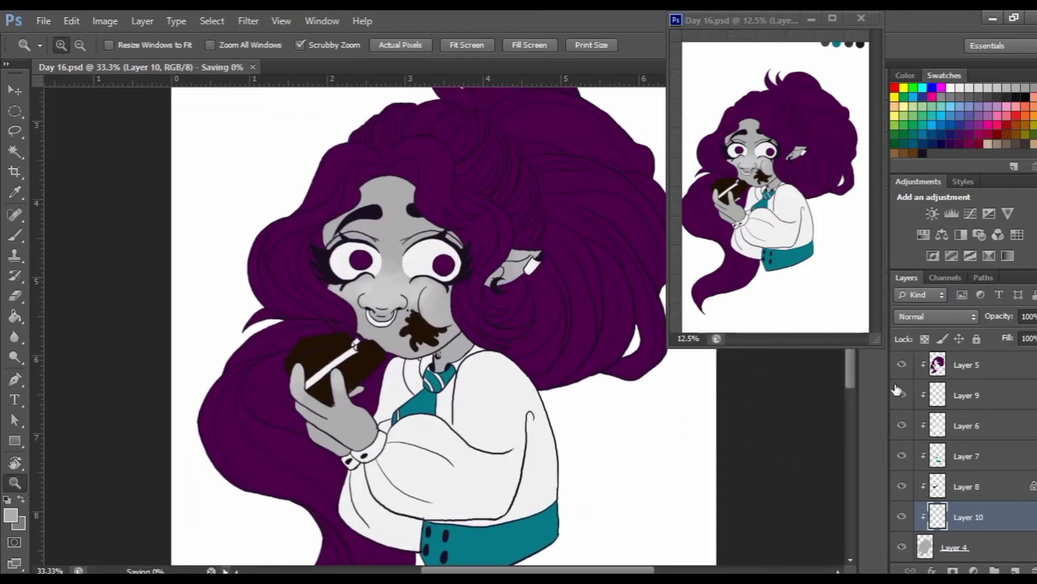
# - On new clipped Layer 11, sample the nose grey and shade the right cheek darker
pyautogui.hotkey('ctrl', 'shift', 'alt', 'n')
pyautogui.press('b')
pyautogui.hotkey('ctrl', '+')
pyautogui.hotkey('ctrl', '+')
pyautogui.hotkey('ctrl', '+')
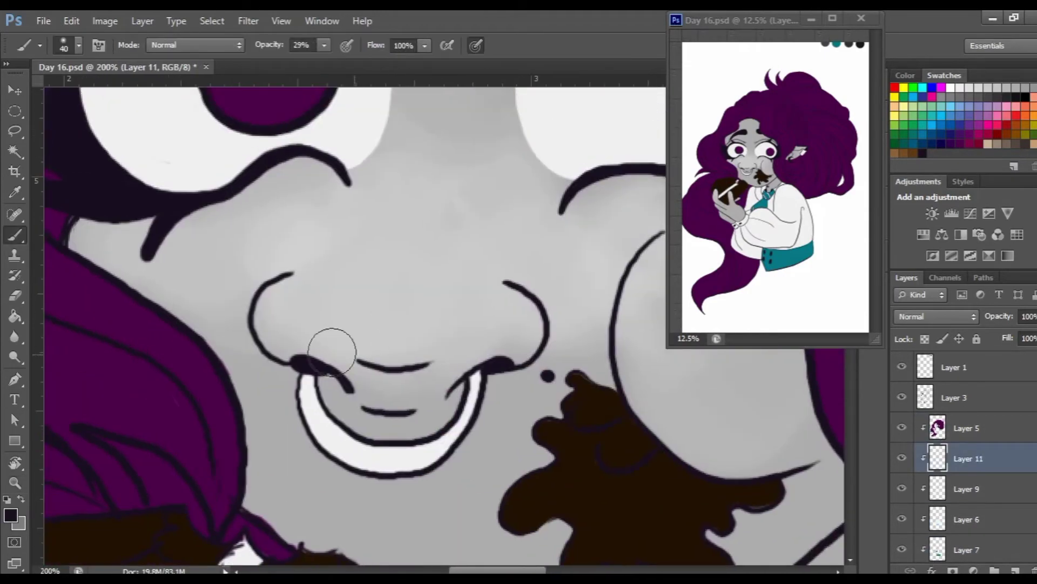
pyautogui.keyDown('alt'); pyautogui.click(364, 303); pyautogui.keyUp('alt')
pyautogui.keyDown('alt'); pyautogui.click(400, 308); pyautogui.keyUp('alt')
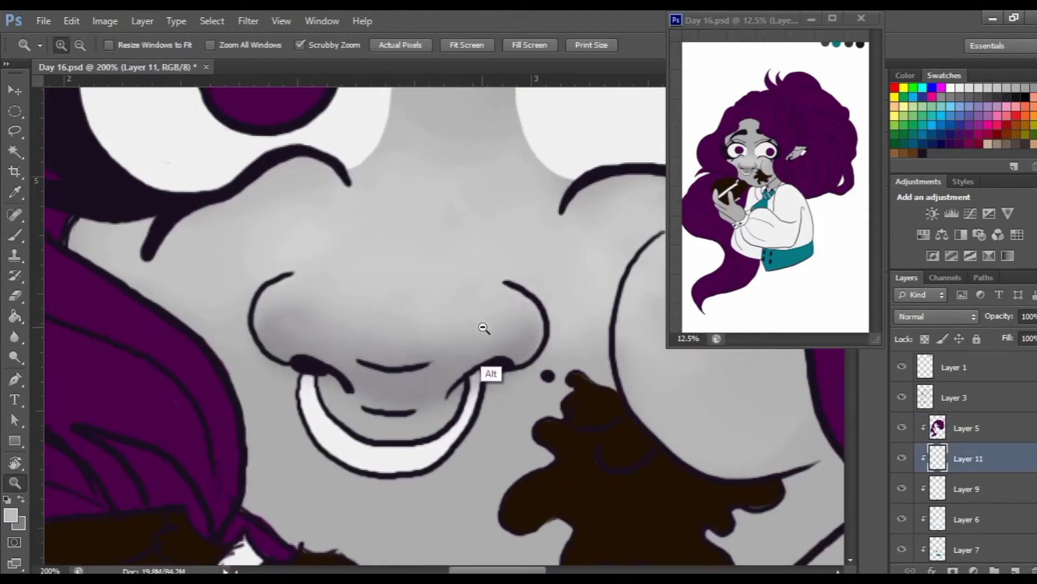
pyautogui.hotkey('ctrl', '-')
pyautogui.hotkey('ctrl', '-')
pyautogui.hotkey('ctrl', '-')
pyautogui.press('d')
pyautogui.moveTo(497, 363); pyautogui.dragTo(490, 332)
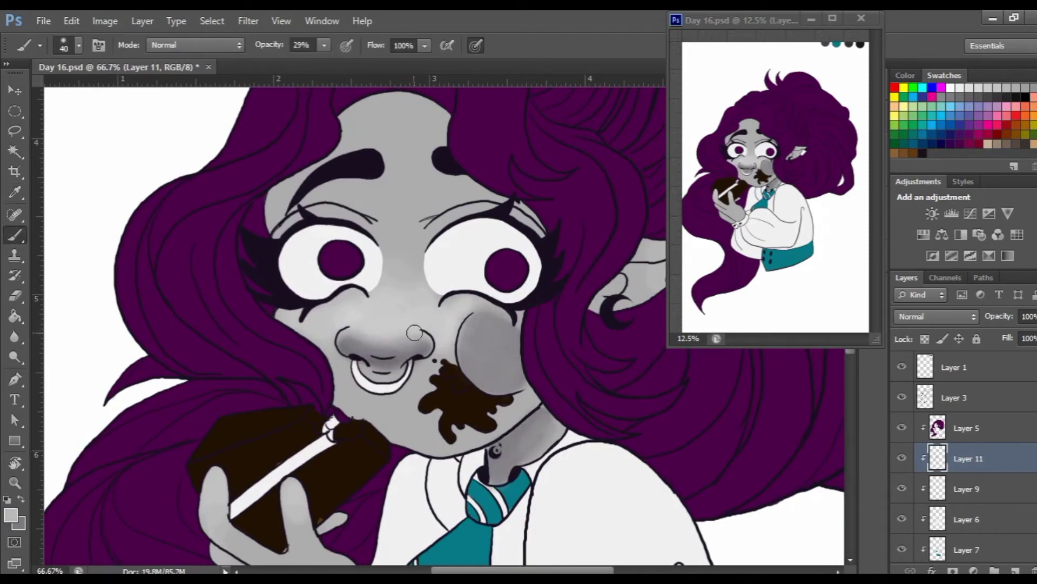
# - Resample greys near the ear and on the skin to continue the soft face shading
pyautogui.scroll(-1, 440, 345)
pyautogui.hscroll(3, 535, 247)
pyautogui.press('d')
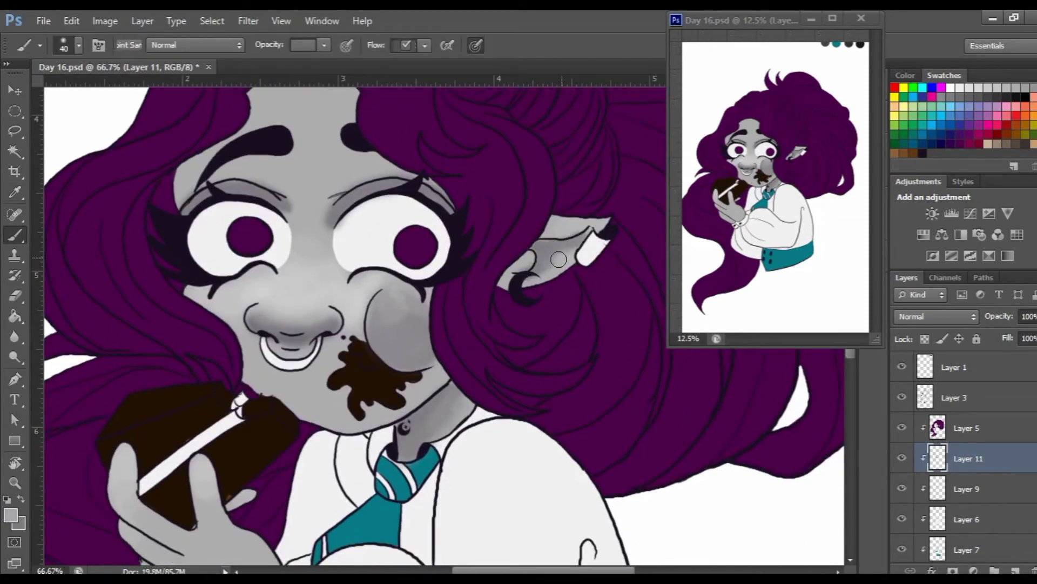
pyautogui.keyDown('alt'); pyautogui.click(559, 259); pyautogui.keyUp('alt')
pyautogui.scroll(-4, 253, 453)
pyautogui.hscroll(-3, 253, 452)
pyautogui.press('d')
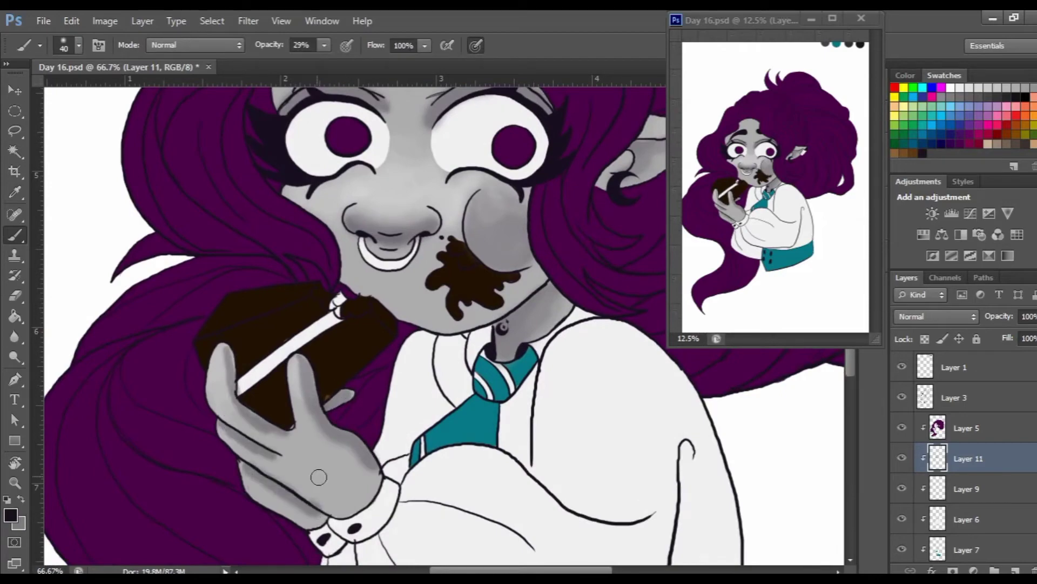
pyautogui.keyDown('alt'); pyautogui.click(259, 433); pyautogui.keyUp('alt')
pyautogui.scroll(3, 241, 440)
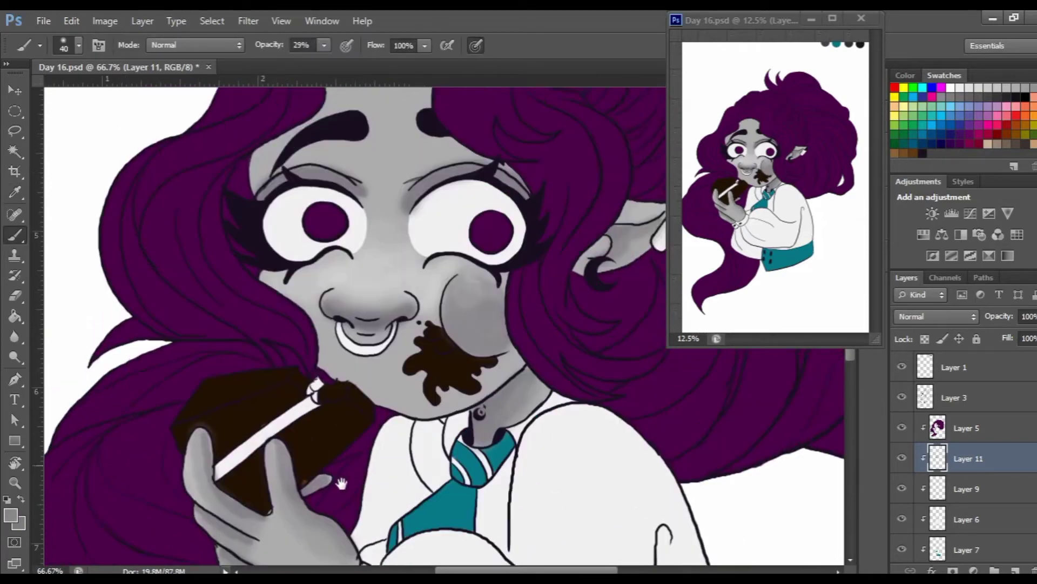
pyautogui.scroll(2, 241, 440)
pyautogui.press('h')
pyautogui.moveTo(378, 324); pyautogui.dragTo(445, 339)
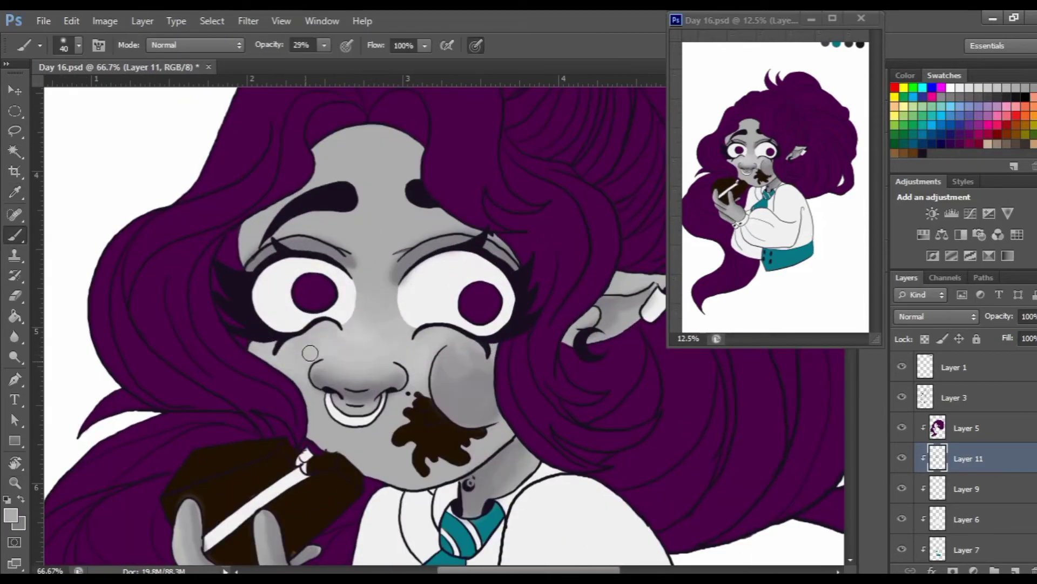
pyautogui.press('z')
pyautogui.keyDown('alt'); pyautogui.click(285, 278); pyautogui.keyUp('alt')
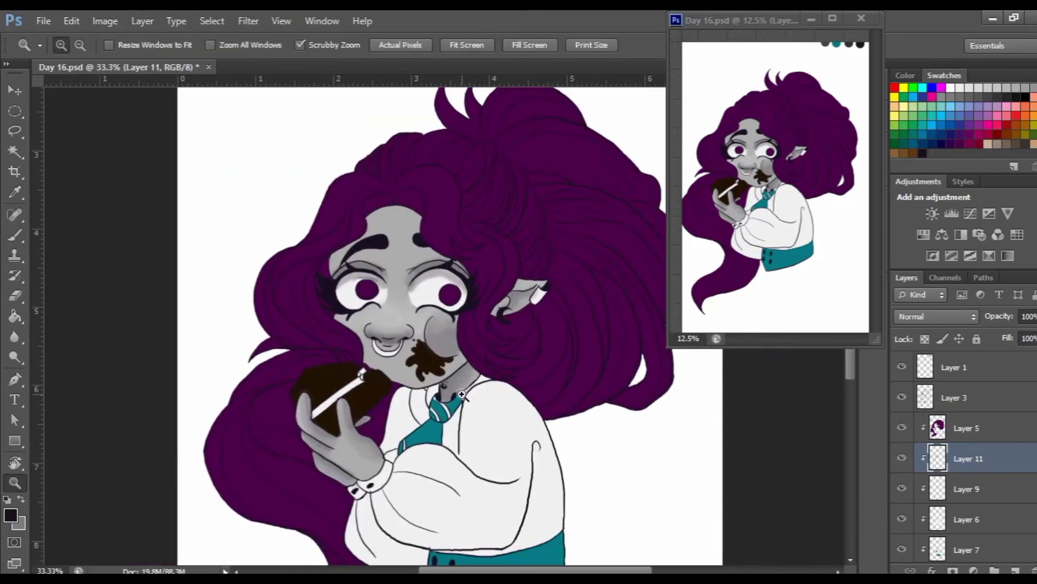
pyautogui.click(967, 427)
pyautogui.keyDown('alt'); pyautogui.click(473, 201); pyautogui.keyUp('alt')
# - Drag a dark-purple-to-pink gradient across the hair, then zoom in on the eyes
pyautogui.press('g')
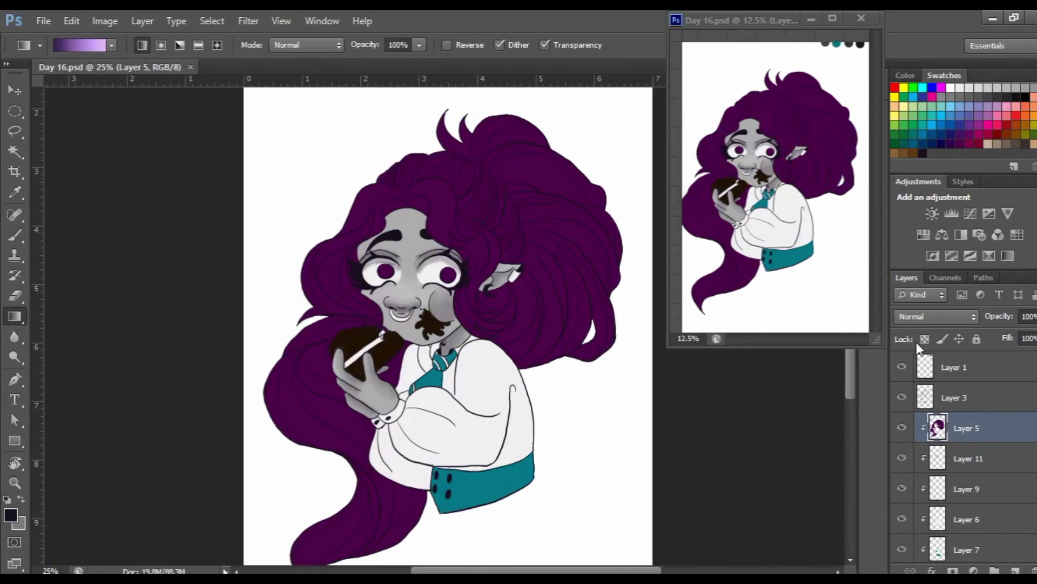
pyautogui.moveTo(474, 201); pyautogui.dragTo(443, 470)
pyautogui.press('z')
pyautogui.click(437, 291)
pyautogui.scroll(-2, 905, 497)
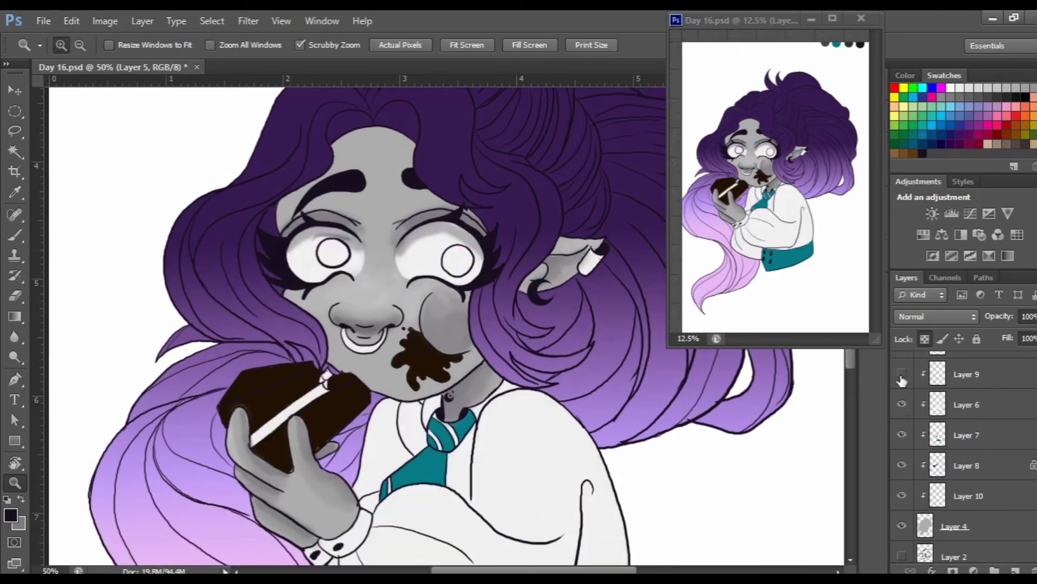
pyautogui.click(389, 143)
# - Shade the irises with a darker purple on the eye colour layer, Layer 9
pyautogui.click(967, 374)
pyautogui.press('b')
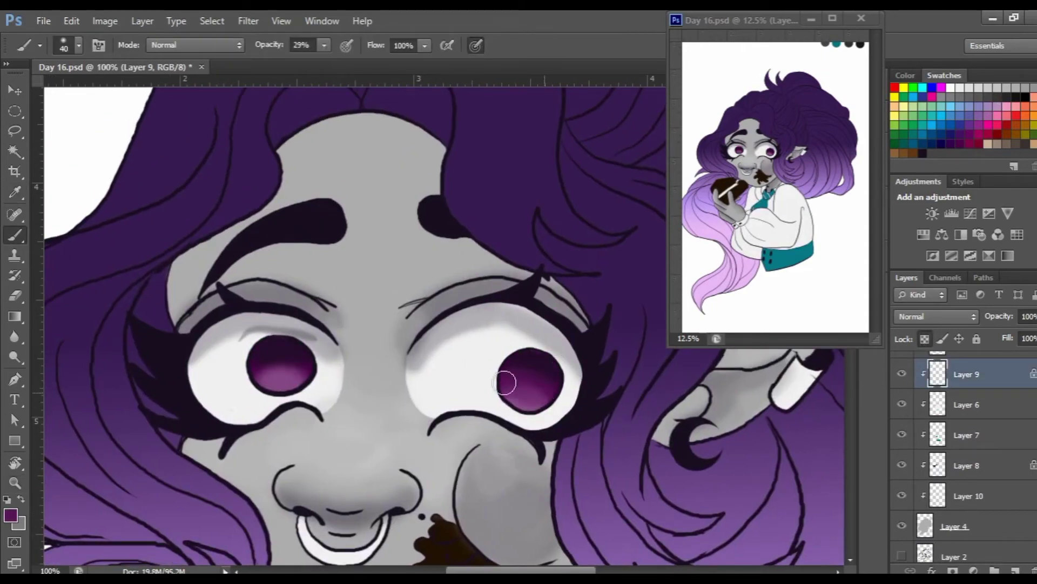
pyautogui.keyDown('alt'); pyautogui.click(543, 365); pyautogui.keyUp('alt')
pyautogui.moveTo(511, 372); pyautogui.dragTo(558, 402)
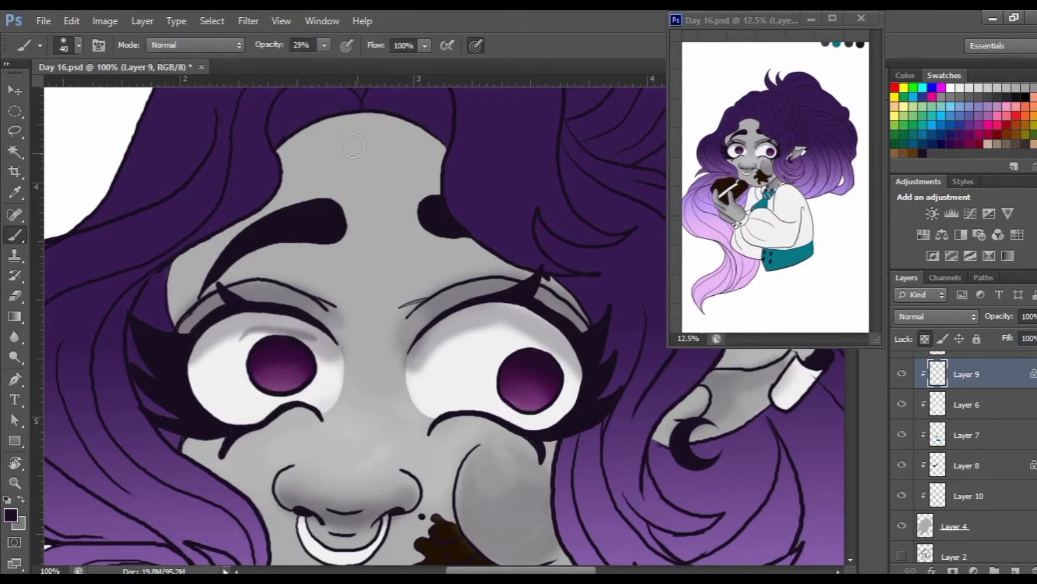
# - Add new Layer 12 and clip it to the layer below
pyautogui.press('z')
pyautogui.keyDown('alt'); pyautogui.click(493, 416); pyautogui.keyUp('alt')
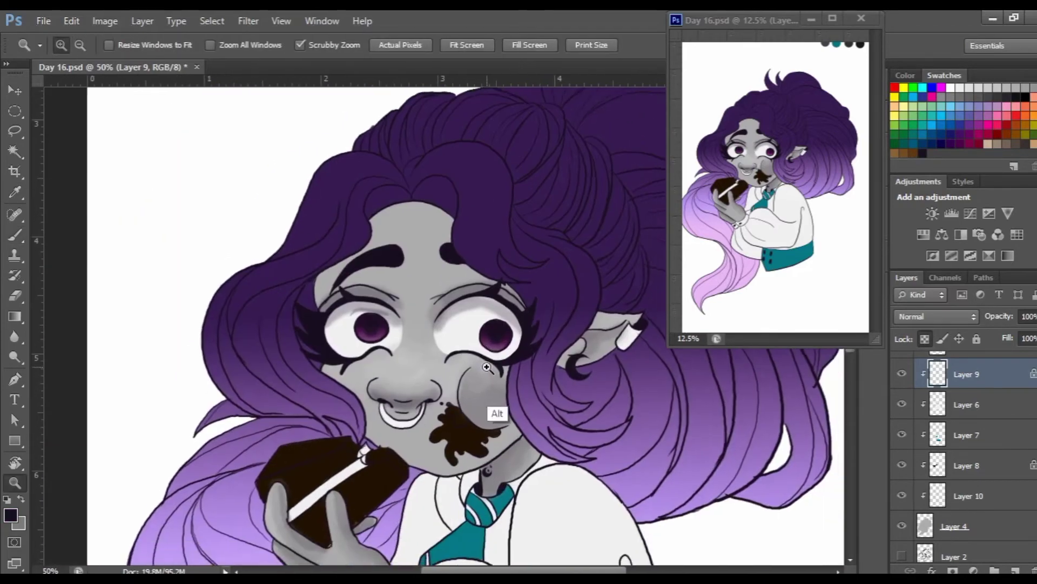
pyautogui.rightClick(967, 428)
pyautogui.click(922, 229)
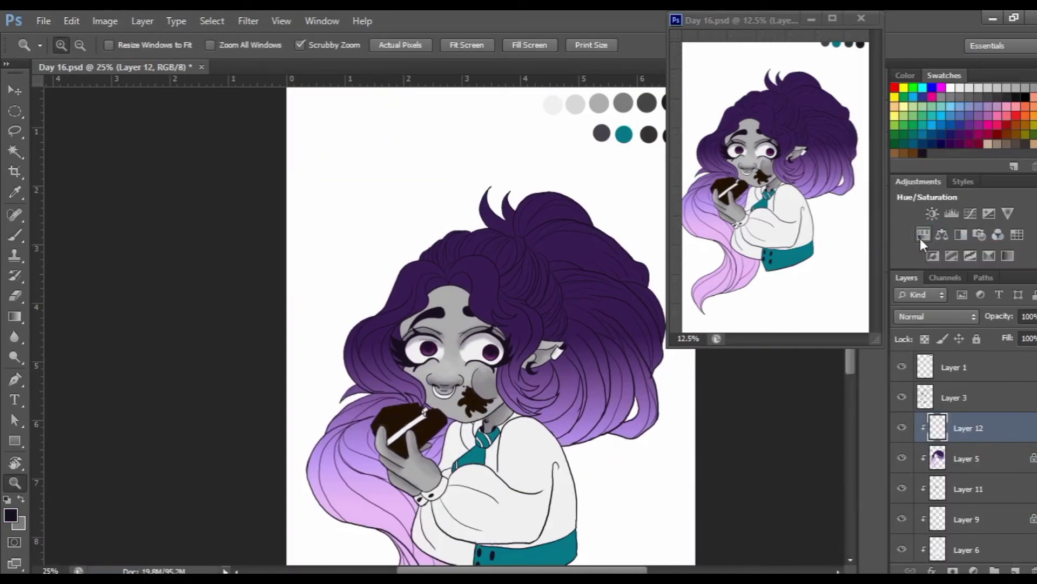
# - Set the clipped shading layer's opacity to 52%
pyautogui.press('b')
pyautogui.click(323, 45)
pyautogui.press('z')
pyautogui.press('5')
pyautogui.press('2')
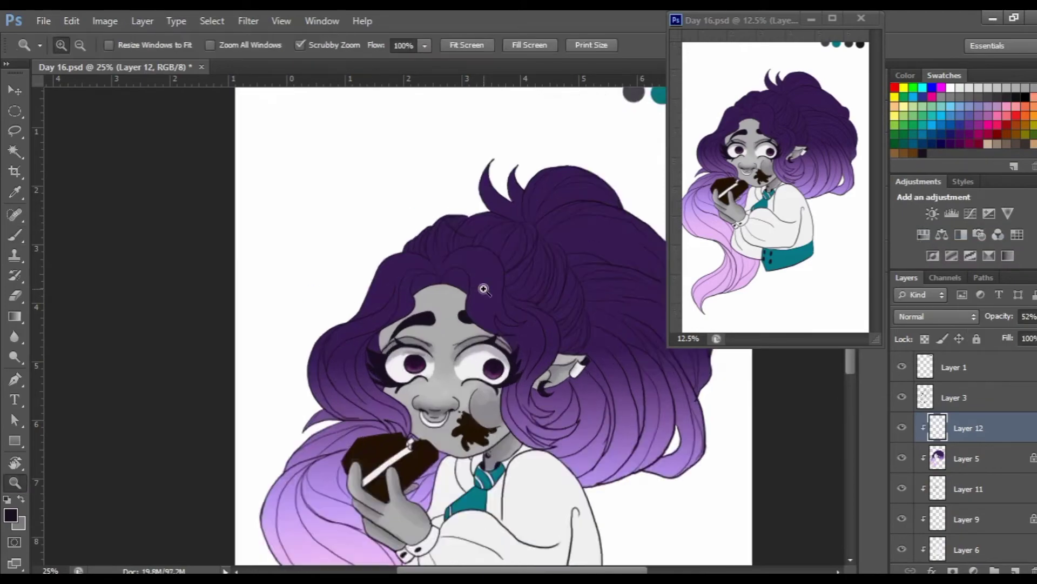
# - Paint grey shading under the sleeve
pyautogui.click(479, 286)
pyautogui.press('b')
pyautogui.moveTo(353, 464)
pyautogui.mouseDown()
pyautogui.moveTo(370, 436)
pyautogui.moveTo(366, 308)
pyautogui.mouseUp()
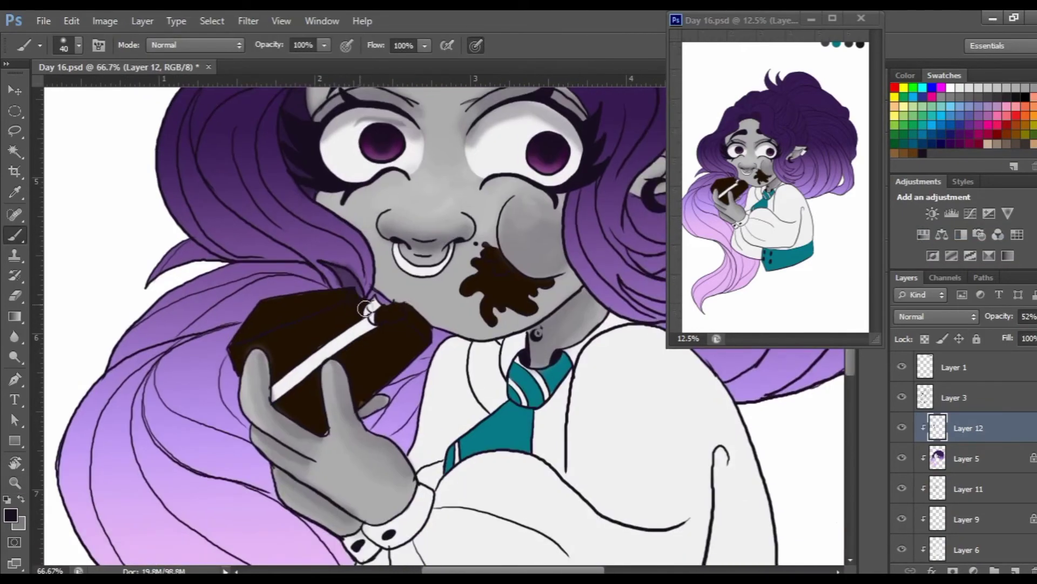
pyautogui.moveTo(247, 333); pyautogui.dragTo(261, 278)
pyautogui.moveTo(324, 470); pyautogui.dragTo(326, 358)
pyautogui.moveTo(447, 447)
pyautogui.mouseDown()
pyautogui.moveTo(335, 356)
pyautogui.moveTo(292, 432)
pyautogui.mouseUp()
# - Darken the lower hair with darker purple strokes using a larger brush
pyautogui.press('z')
pyautogui.keyDown('alt'); pyautogui.click(371, 316); pyautogui.keyUp('alt')
pyautogui.press('b')
pyautogui.moveTo(254, 514); pyautogui.dragTo(326, 381)
pyautogui.scroll(2, 327, 382)
pyautogui.scroll(2, 326, 382)
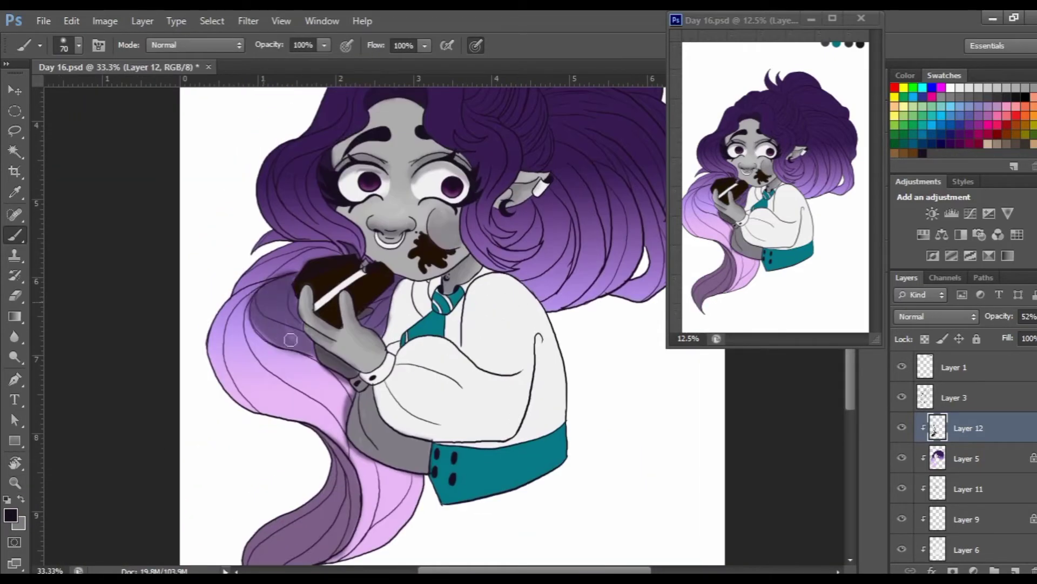
# - Erase shading overspill around the lower hair
pyautogui.hotkey('ctrl', '+')
pyautogui.press('e')
pyautogui.scroll(3, 377, 425)
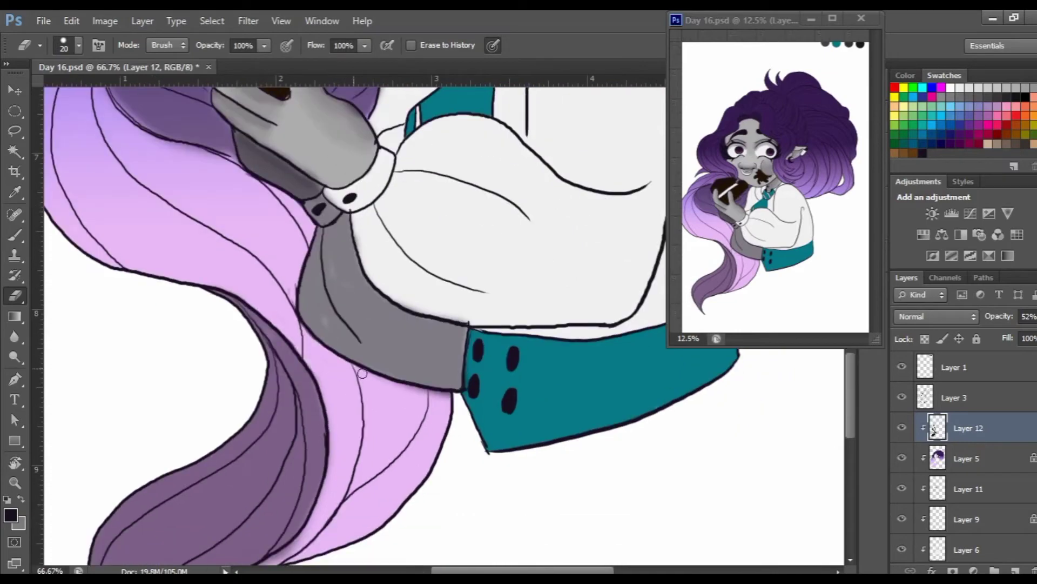
pyautogui.hotkey('ctrl', '-')
pyautogui.press('b')
pyautogui.scroll(2, 380, 219)
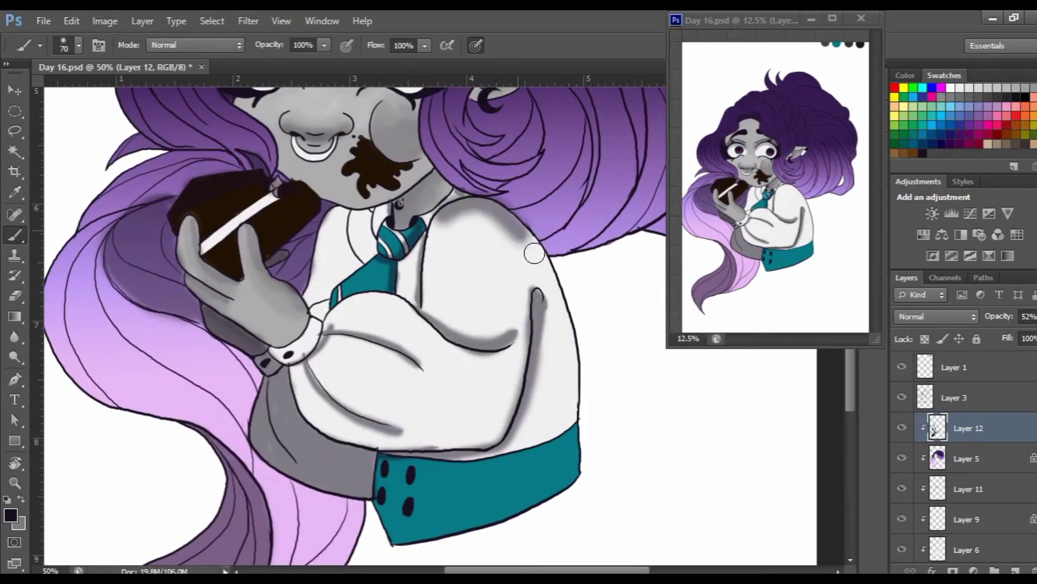
pyautogui.scroll(5, 477, 198)
pyautogui.moveTo(286, 224); pyautogui.dragTo(316, 265)
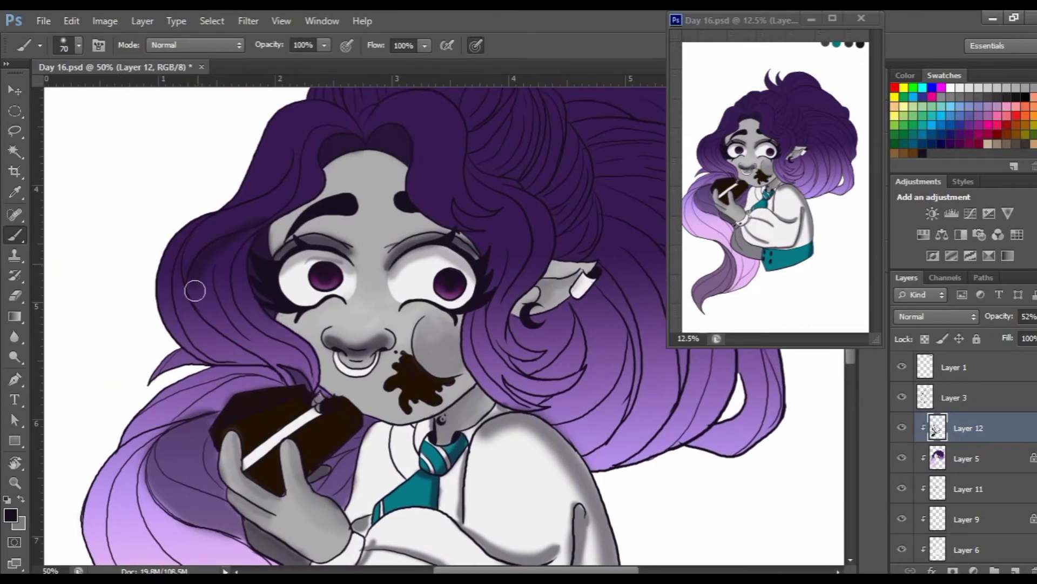
pyautogui.moveTo(225, 347)
pyautogui.mouseDown()
pyautogui.moveTo(333, 249)
pyautogui.moveTo(318, 400)
pyautogui.mouseUp()
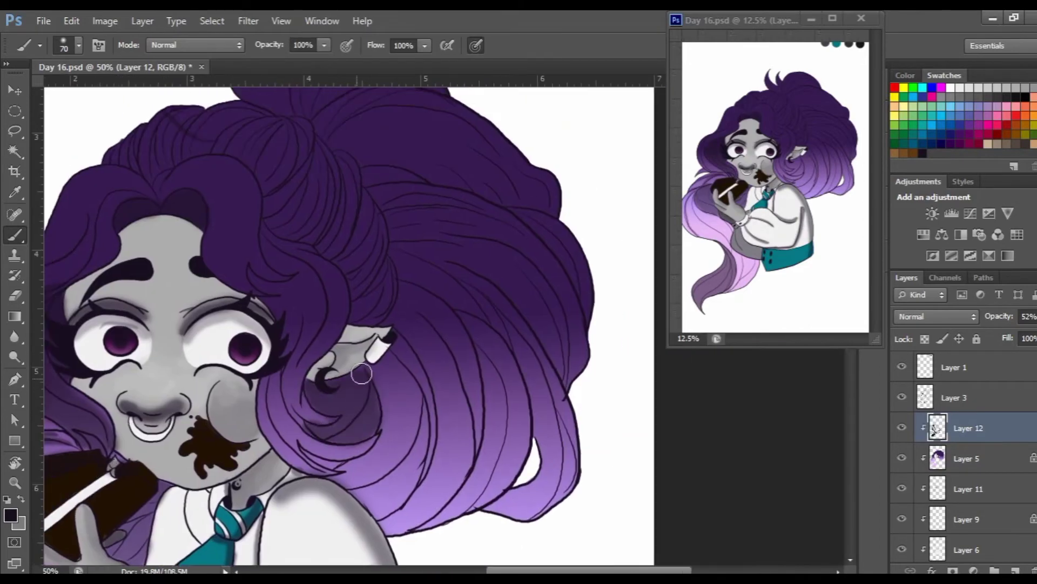
# - Darken the hair near the ear with purple shading, then review the hair
pyautogui.moveTo(332, 477); pyautogui.dragTo(398, 348)
pyautogui.scroll(3, 271, 158)
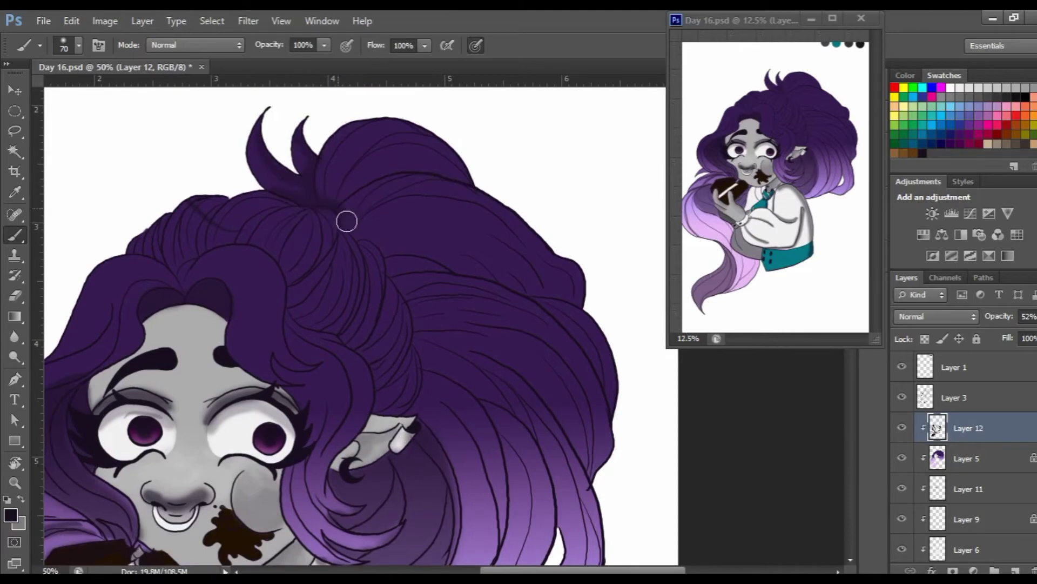
pyautogui.hscroll(-3, 280, 232)
pyautogui.scroll(-2, 380, 327)
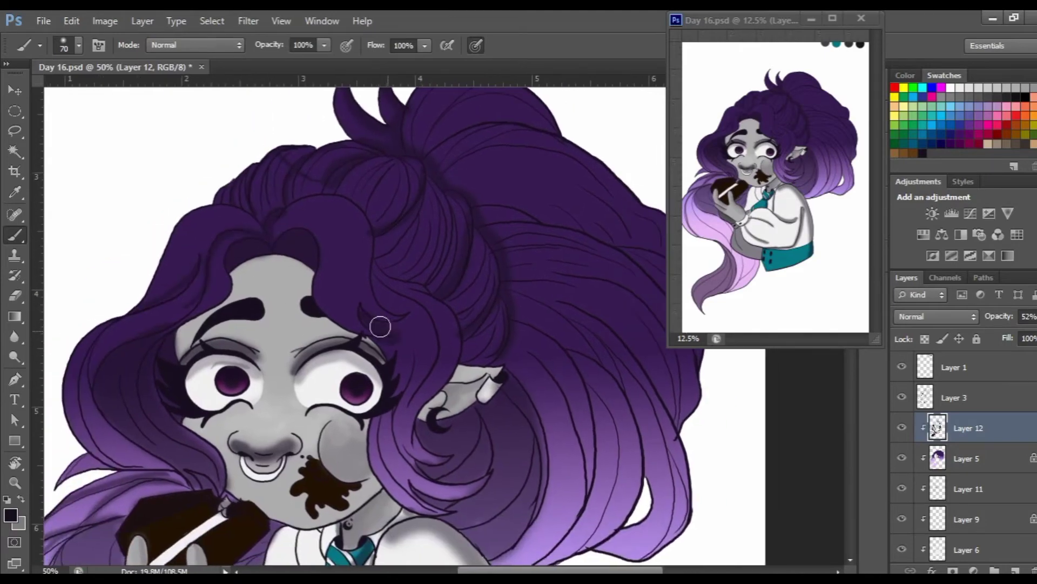
pyautogui.hscroll(2, 447, 354)
pyautogui.scroll(1, 312, 252)
pyautogui.scroll(2, 371, 241)
pyautogui.hscroll(2, 371, 241)
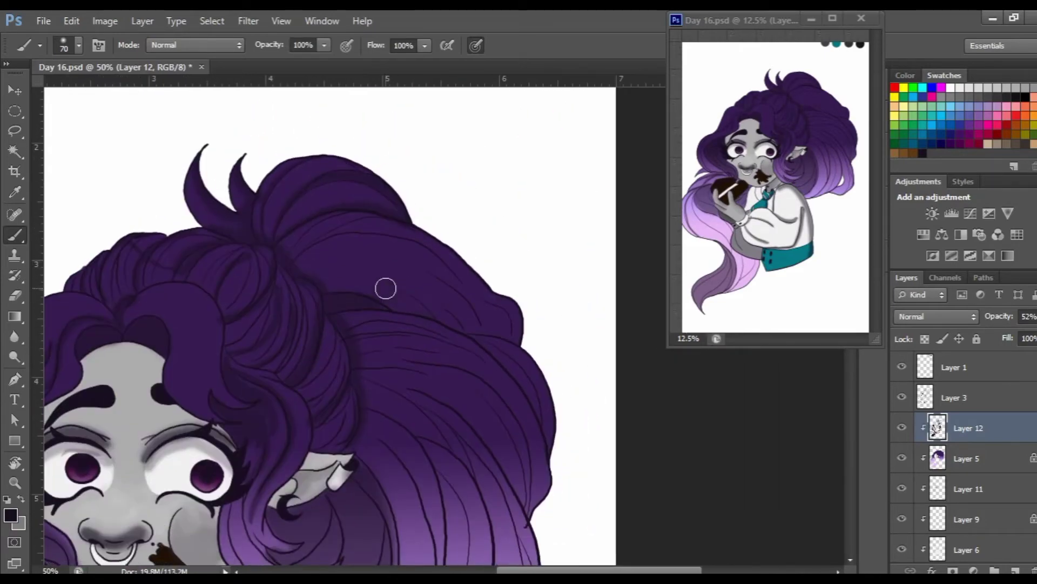
pyautogui.scroll(-3, 516, 373)
pyautogui.scroll(-3, 516, 373)
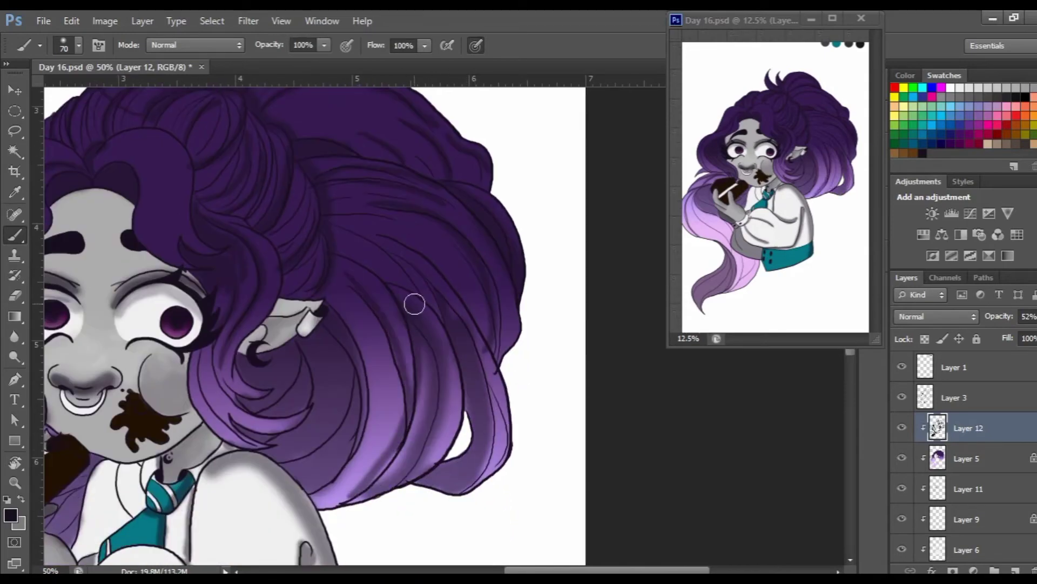
pyautogui.hscroll(-3, 408, 302)
pyautogui.scroll(2, 335, 281)
# - Erase stray shading while moving around the top of the head and hair
pyautogui.press('z')
pyautogui.scroll(-4, 299, 326)
pyautogui.hscroll(-3, 298, 327)
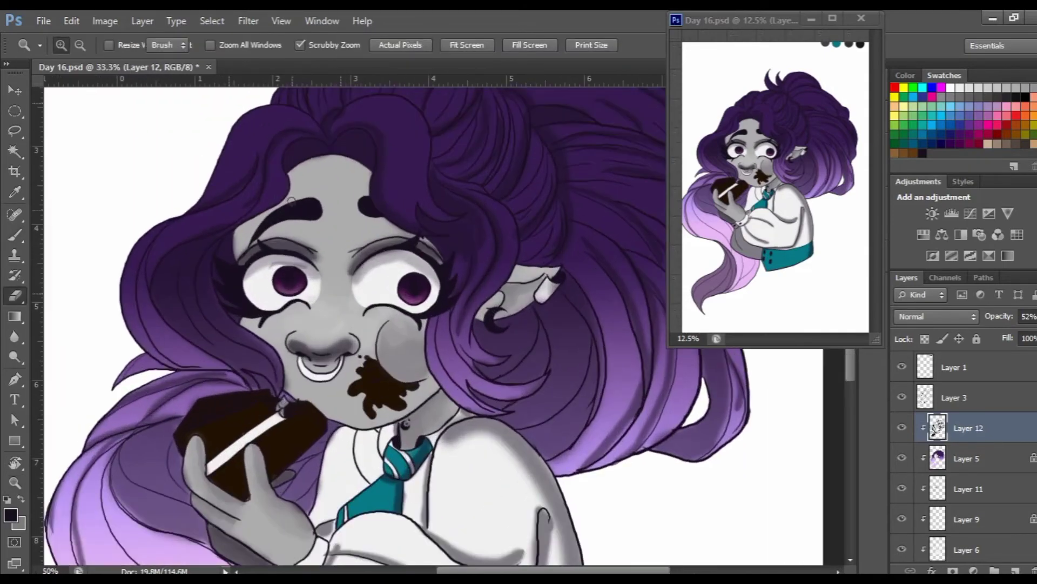
pyautogui.press('e')
pyautogui.scroll(-2, 285, 214)
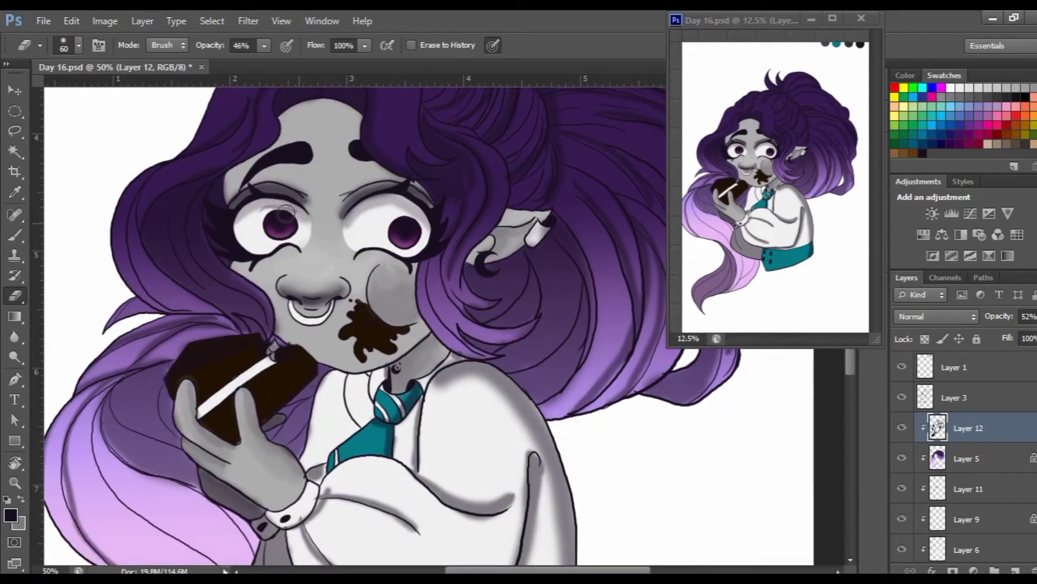
pyautogui.hscroll(3, 376, 231)
pyautogui.scroll(-4, 412, 283)
pyautogui.scroll(-2, 440, 382)
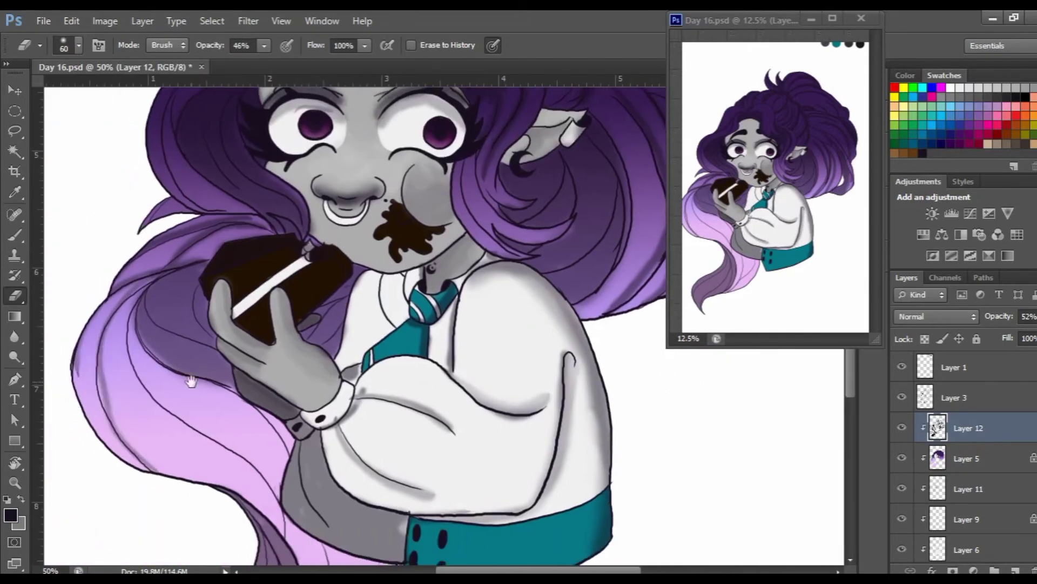
pyautogui.moveTo(333, 312); pyautogui.dragTo(263, 551)
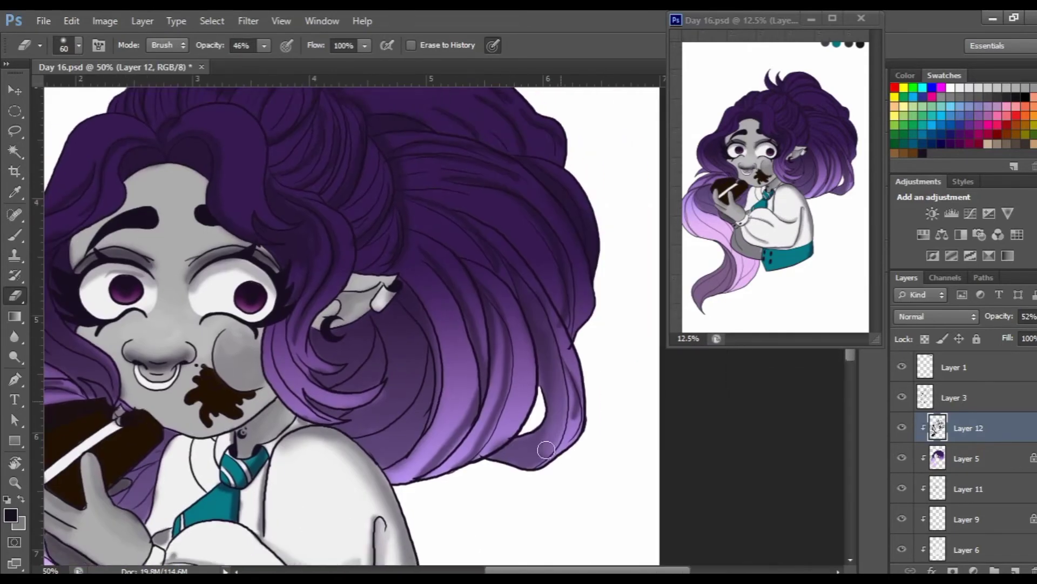
pyautogui.moveTo(596, 202); pyautogui.dragTo(596, 326)
pyautogui.scroll(3, 425, 346)
pyautogui.hscroll(-3, 490, 194)
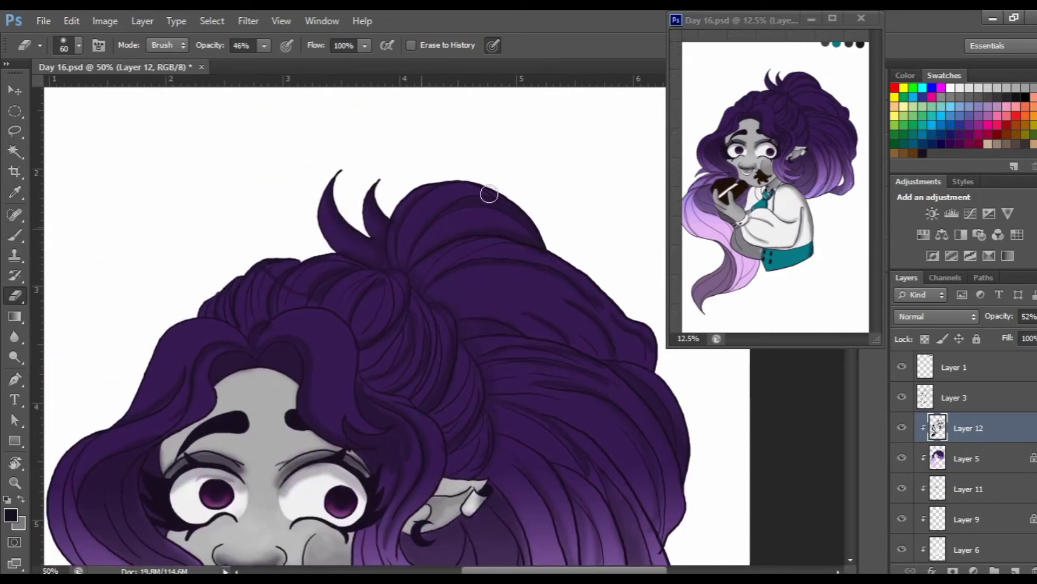
pyautogui.scroll(-3, 249, 329)
pyautogui.hscroll(-2, 324, 379)
# - Zoom in on the face and cake and paint over the chocolate smear
pyautogui.press('z')
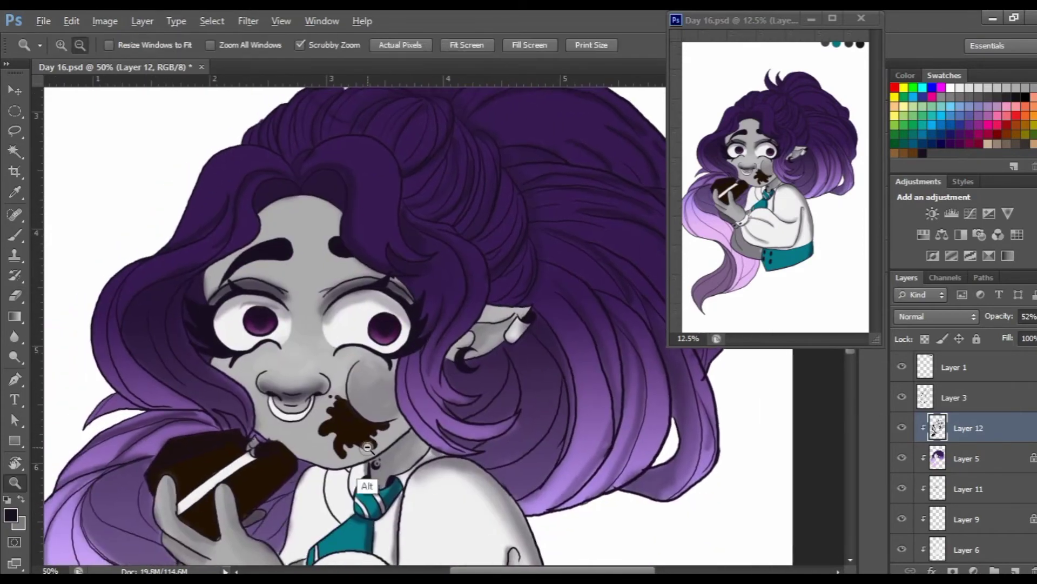
pyautogui.scroll(-2, 327, 319)
pyautogui.click(328, 318)
pyautogui.press('b')
pyautogui.scroll(-5, 613, 273)
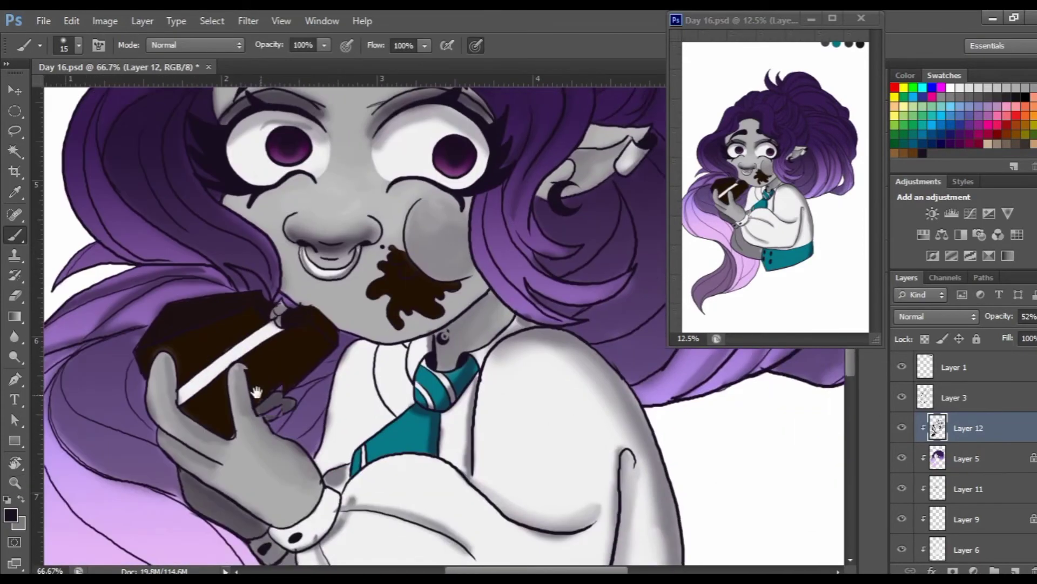
pyautogui.scroll(-1, 378, 303)
# - Refine the mouth's chocolate smear with eraser and brush, then zoom close on the face
pyautogui.press('e')
pyautogui.scroll(-1, 307, 286)
pyautogui.press('b')
pyautogui.scroll(1, 331, 294)
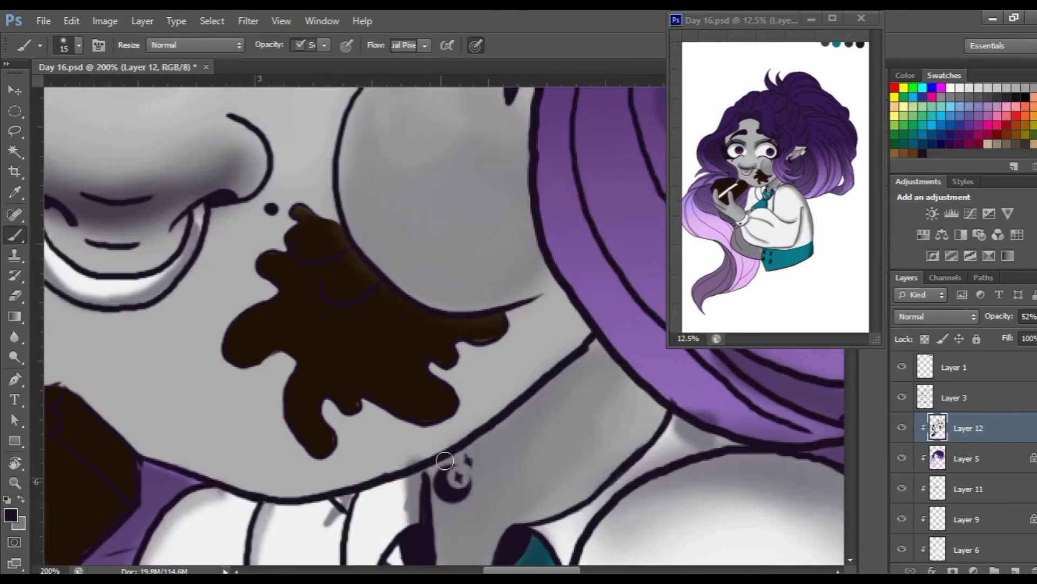
pyautogui.scroll(1, 330, 294)
pyautogui.scroll(2, 330, 262)
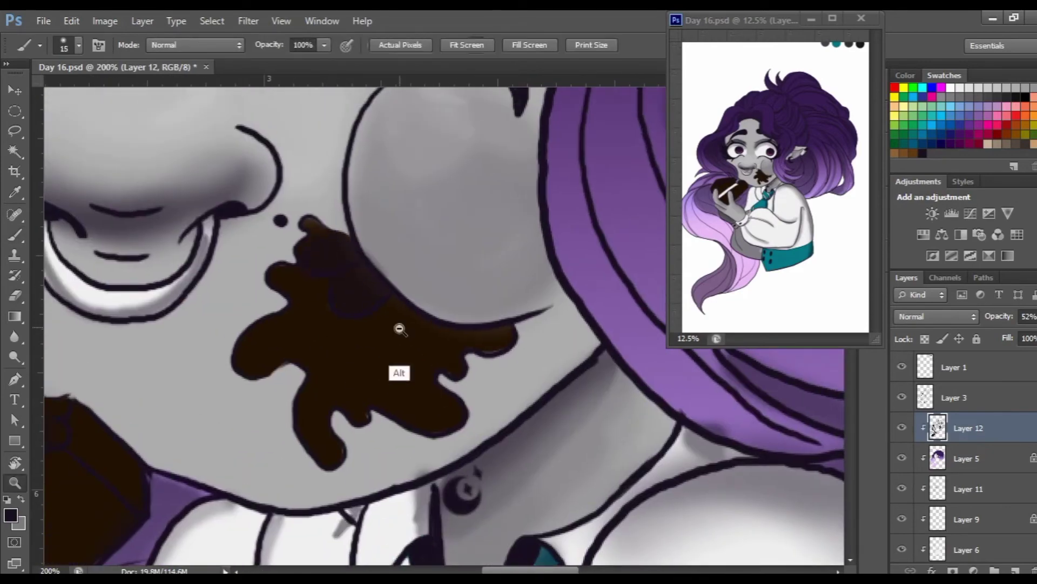
pyautogui.scroll(-5, 396, 371)
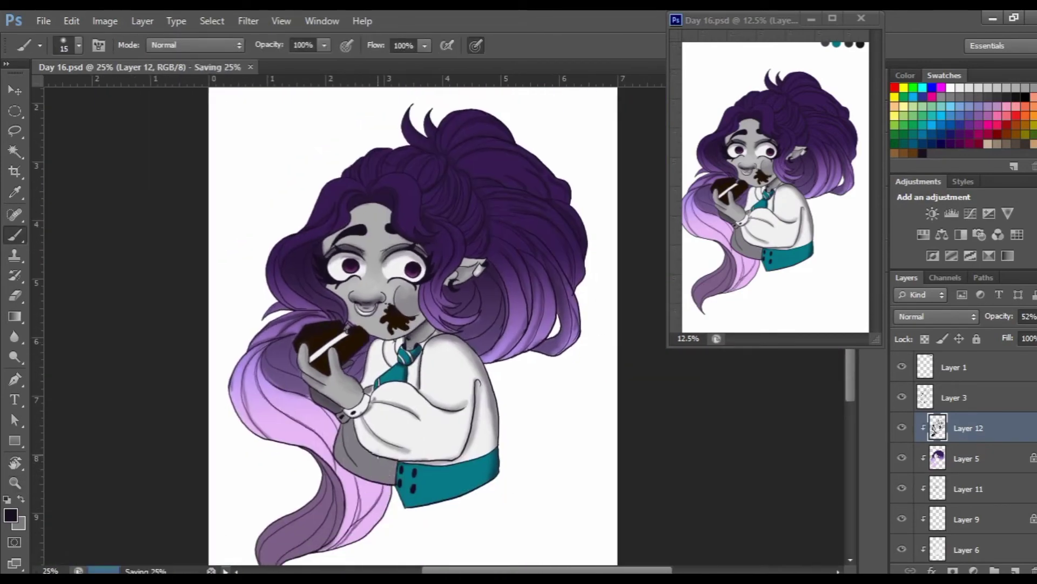
pyautogui.press('z')
pyautogui.keyDown('alt'); pyautogui.click(992, 442); pyautogui.keyUp('alt')
# - Add white highlight strokes to the hair near the mouth and tie on clipped Layer 13
pyautogui.scroll(4, 444, 306)
pyautogui.press('b')
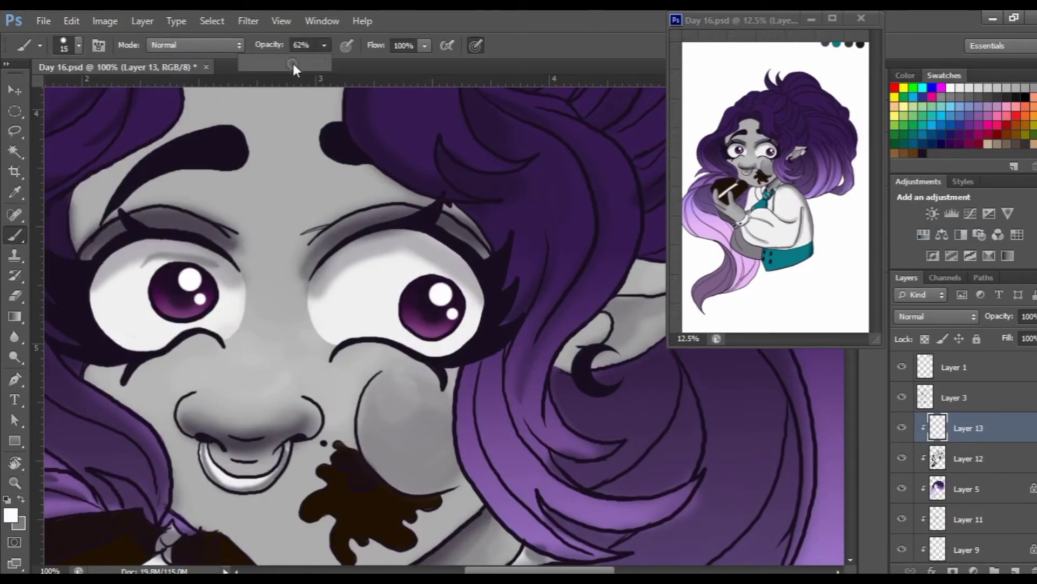
pyautogui.moveTo(362, 186); pyautogui.dragTo(463, 256)
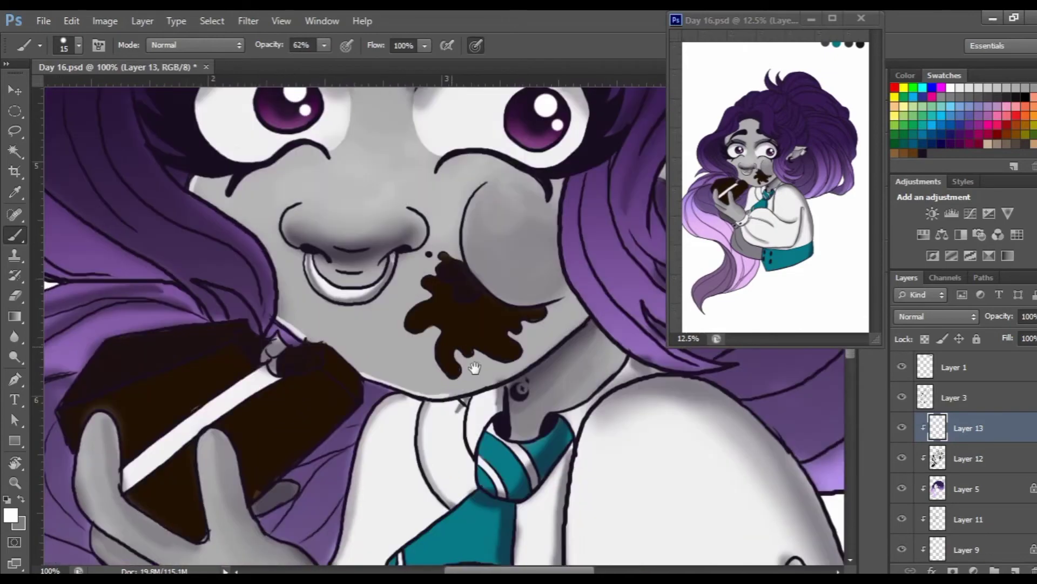
pyautogui.scroll(-5, 478, 355)
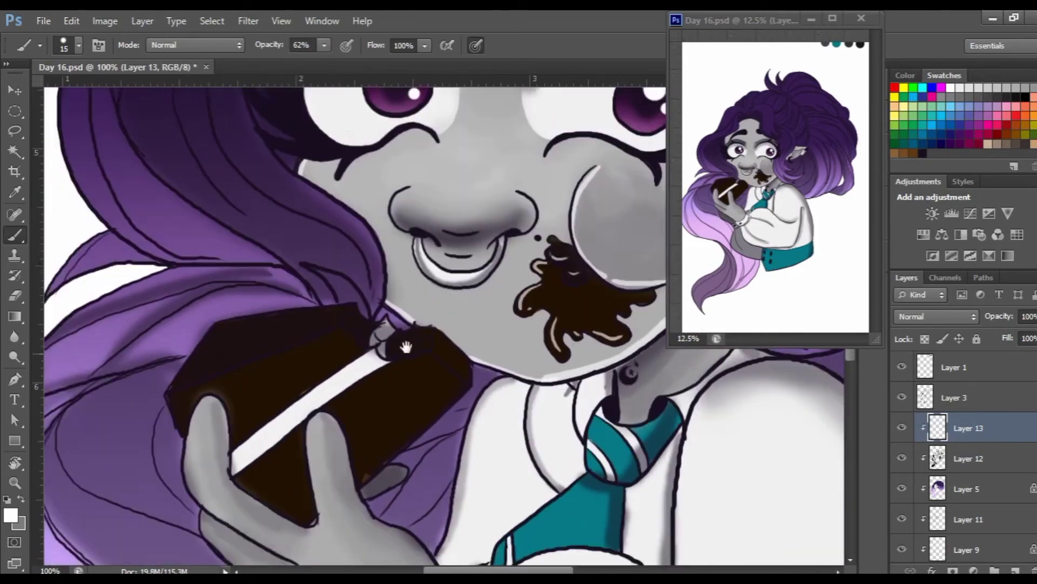
pyautogui.hscroll(-2, 487, 378)
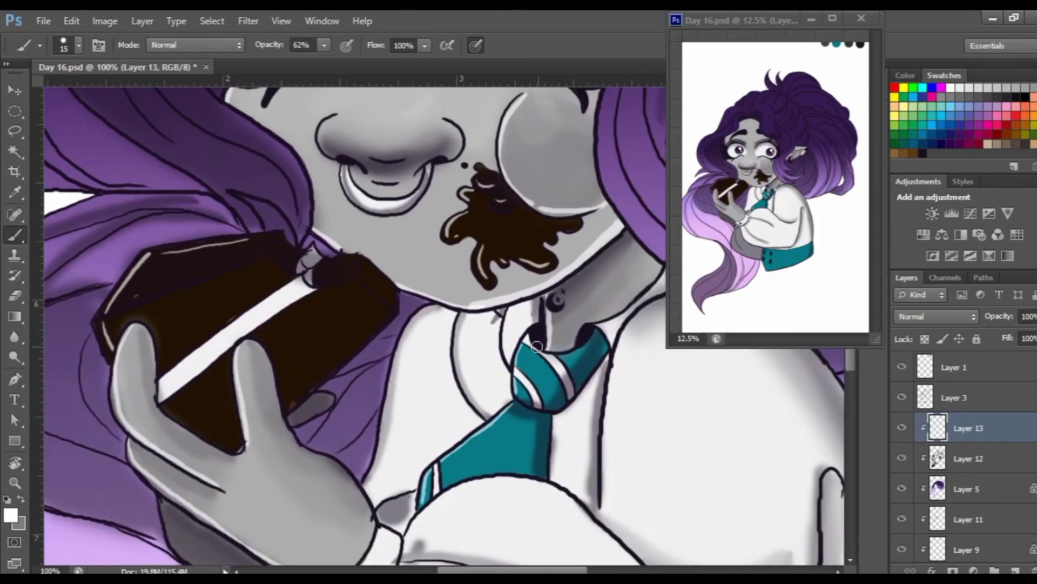
pyautogui.scroll(-2, 536, 347)
pyautogui.scroll(3, 486, 297)
pyautogui.scroll(2, 443, 252)
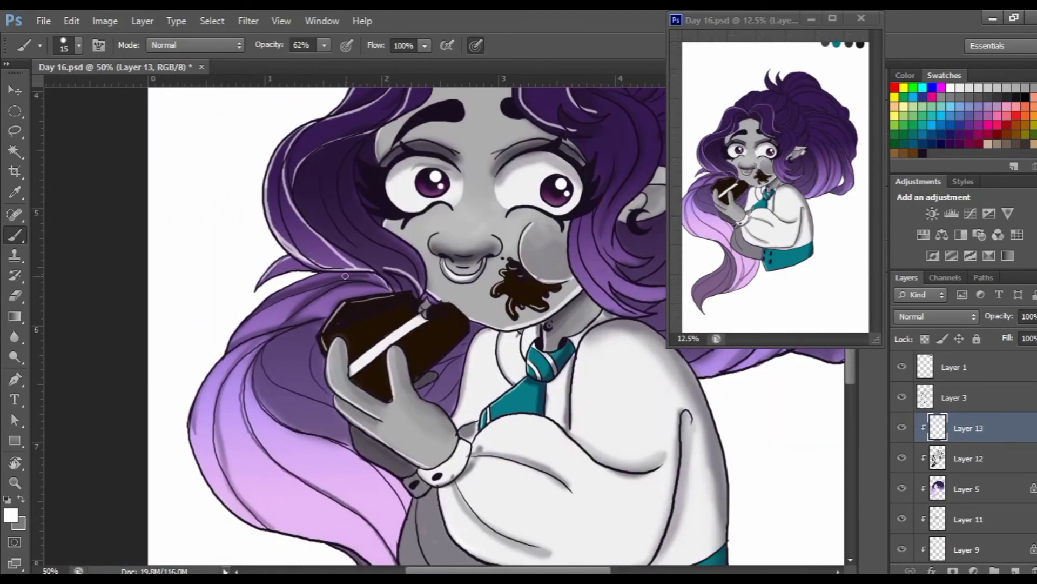
# - Continue white hair highlights past the hands and waistband to the hair's right side
pyautogui.moveTo(173, 367)
pyautogui.mouseDown()
pyautogui.moveTo(221, 376)
pyautogui.moveTo(160, 208)
pyautogui.mouseUp()
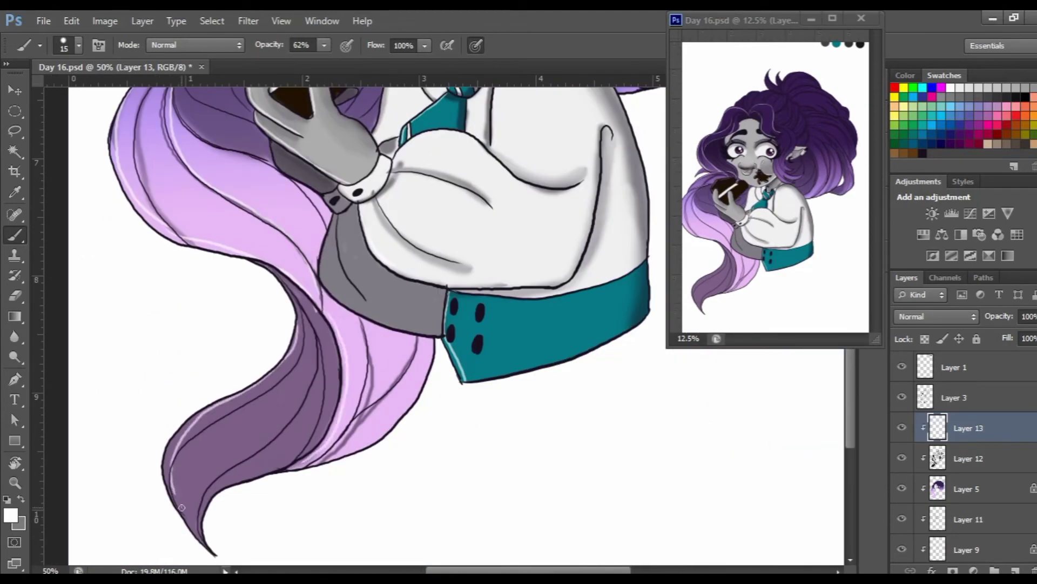
pyautogui.scroll(10, 182, 506)
pyautogui.scroll(4, 274, 342)
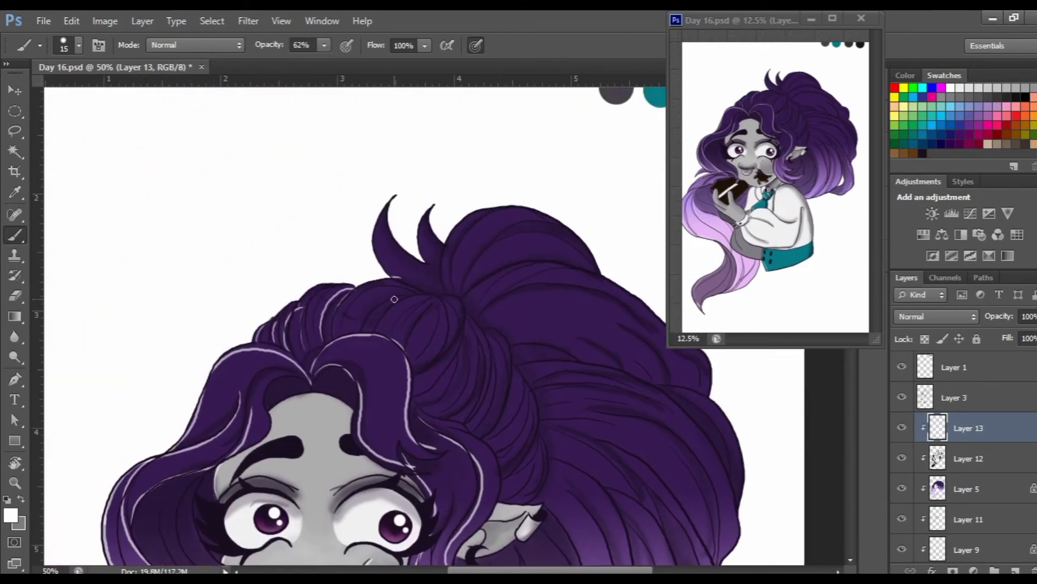
pyautogui.scroll(-2, 431, 210)
pyautogui.scroll(-2, 440, 266)
pyautogui.scroll(-2, 440, 291)
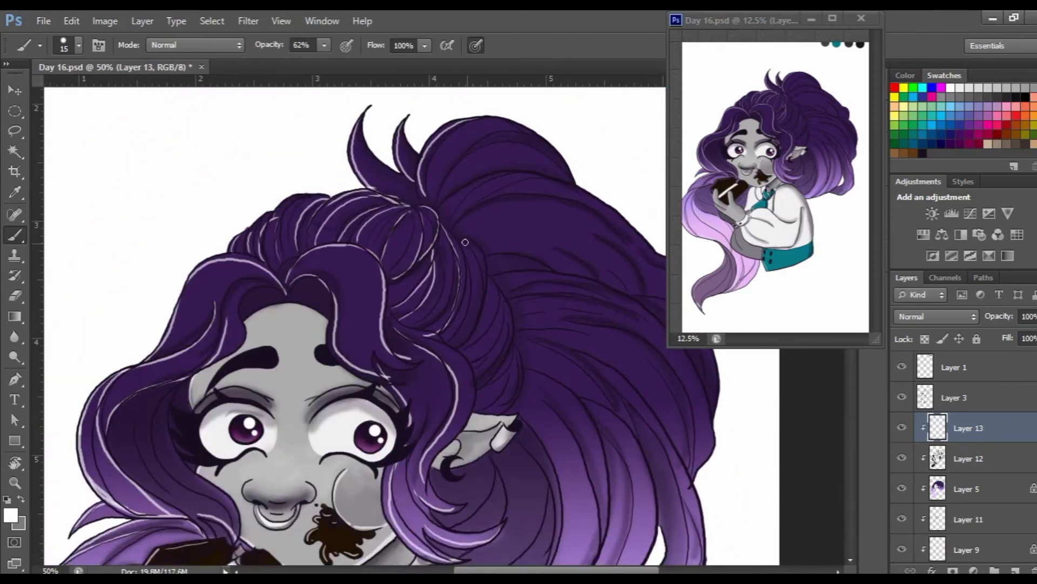
pyautogui.scroll(-2, 444, 324)
pyautogui.moveTo(444, 330); pyautogui.dragTo(461, 274)
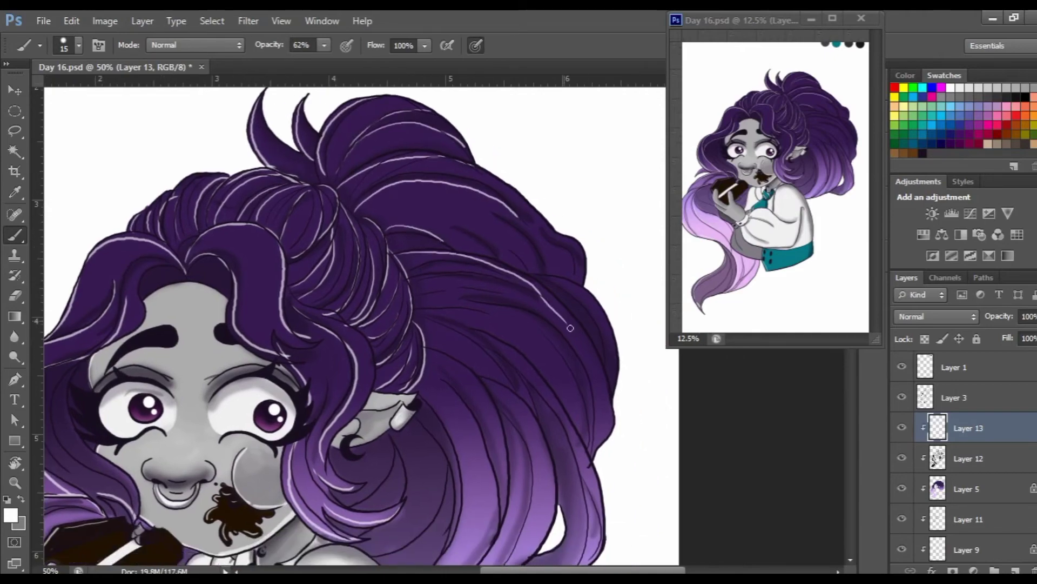
pyautogui.scroll(-5, 461, 274)
# - Rename Layer 3 to 'Line Art' and group the character layers
pyautogui.press('z')
pyautogui.hotkey('ctrl', '-')
pyautogui.hotkey('ctrl', '-')
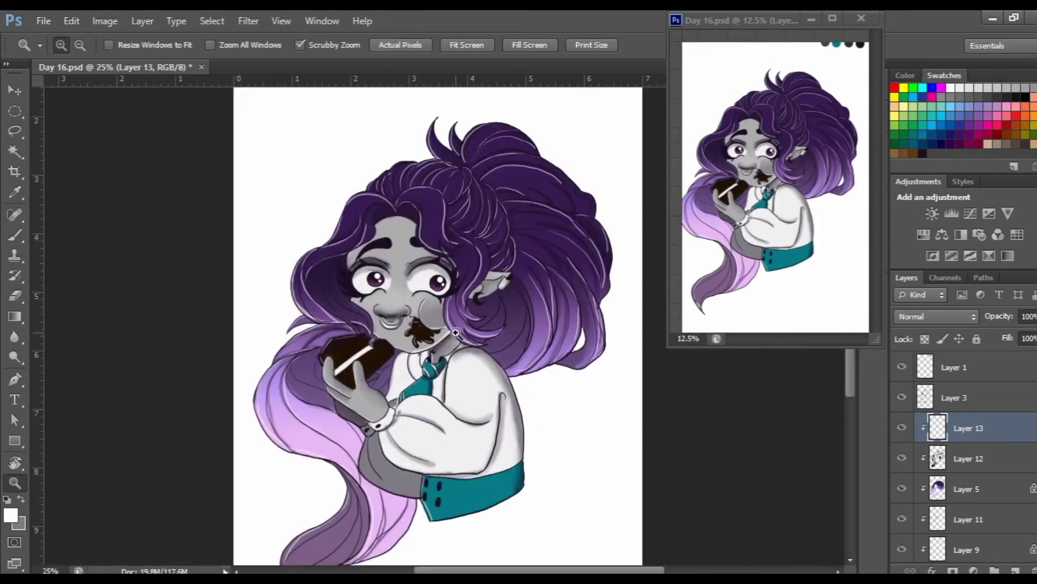
pyautogui.doubleClick(952, 397)
pyautogui.scroll(-1, 713, 364)
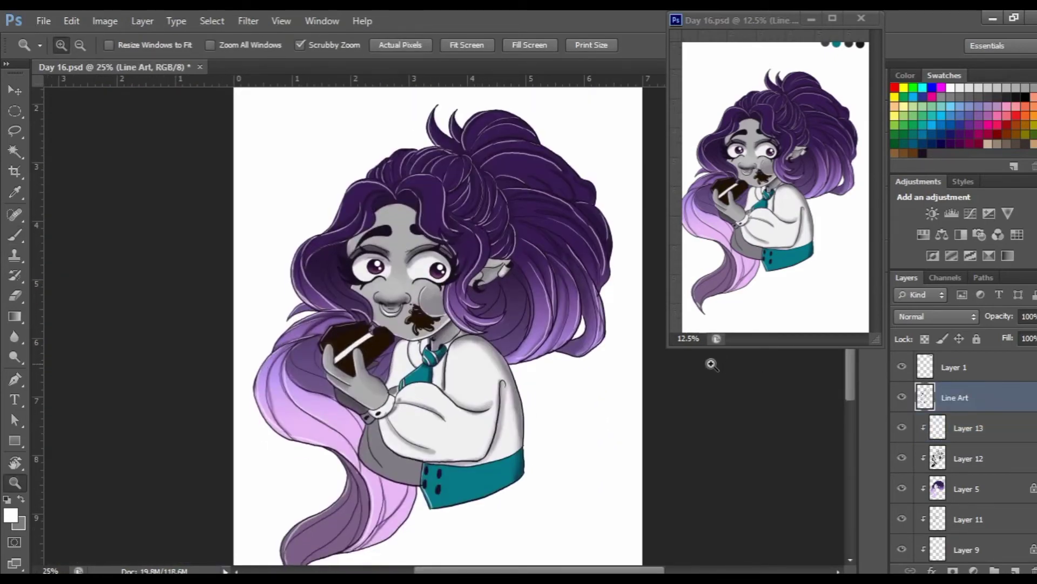
pyautogui.scroll(-3, 558, 332)
pyautogui.keyDown('shift'); pyautogui.click(961, 489); pyautogui.keyUp('shift')
pyautogui.hotkey('ctrl', 'g')
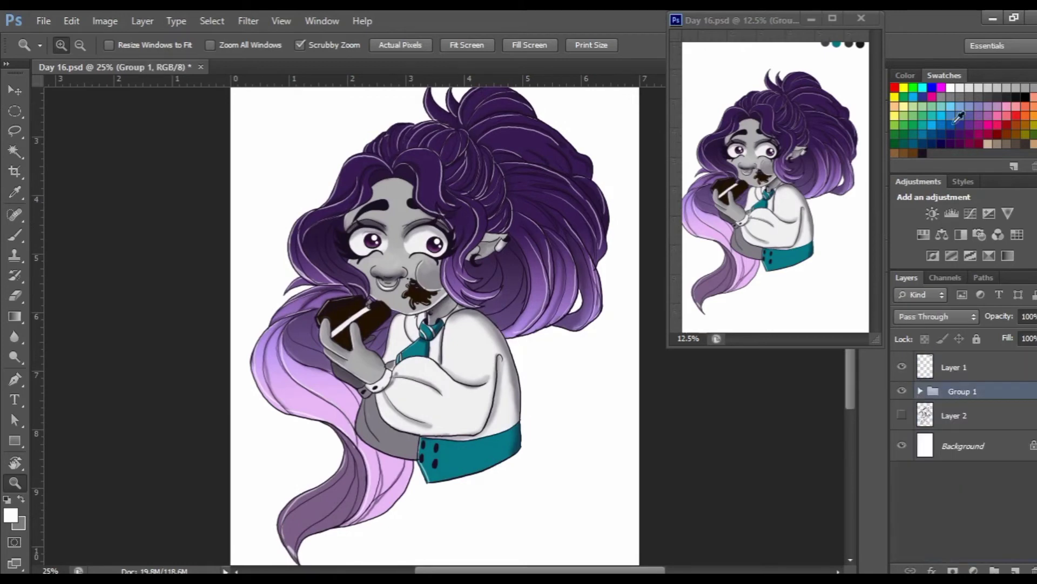
# - Add a Color Balance adjustment tinting the figure purple, plus a new layer
pyautogui.click(941, 234)
pyautogui.moveTo(716, 219); pyautogui.dragTo(700, 219)
pyautogui.click(829, 108)
pyautogui.hotkey('ctrl', 'shift', 'alt', 'n')
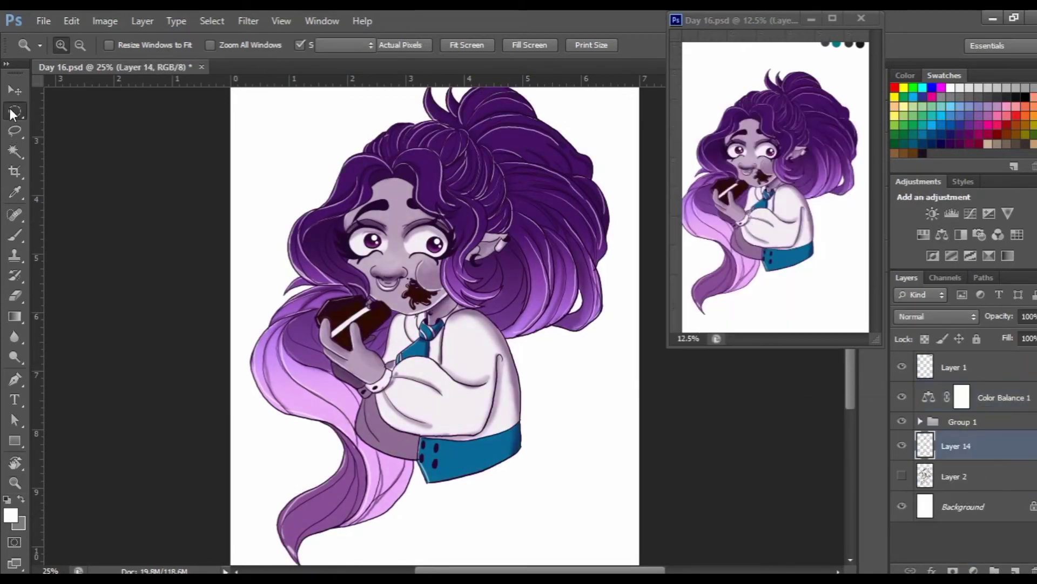
# - Draw a circle with the Elliptical Marquee and fill it solid black behind the figure
pyautogui.press('m')
pyautogui.moveTo(246, 43); pyautogui.dragTo(630, 427)
pyautogui.scroll(3, 432, 324)
pyautogui.click(20, 323)
pyautogui.rightClick(21, 323)
pyautogui.click(70, 328)
pyautogui.click(387, 167)
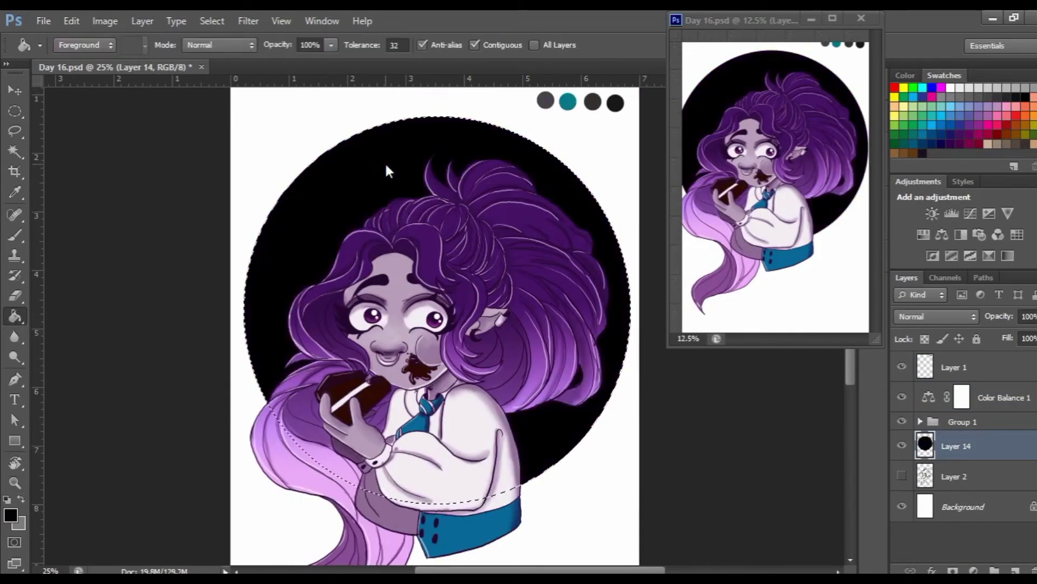
pyautogui.hotkey('ctrl', 'd')
pyautogui.click(920, 421)
pyautogui.click(964, 448)
# - Outline the hair edge in white with a size 30 brush where it meets the circle
pyautogui.press('b')
pyautogui.press('x')
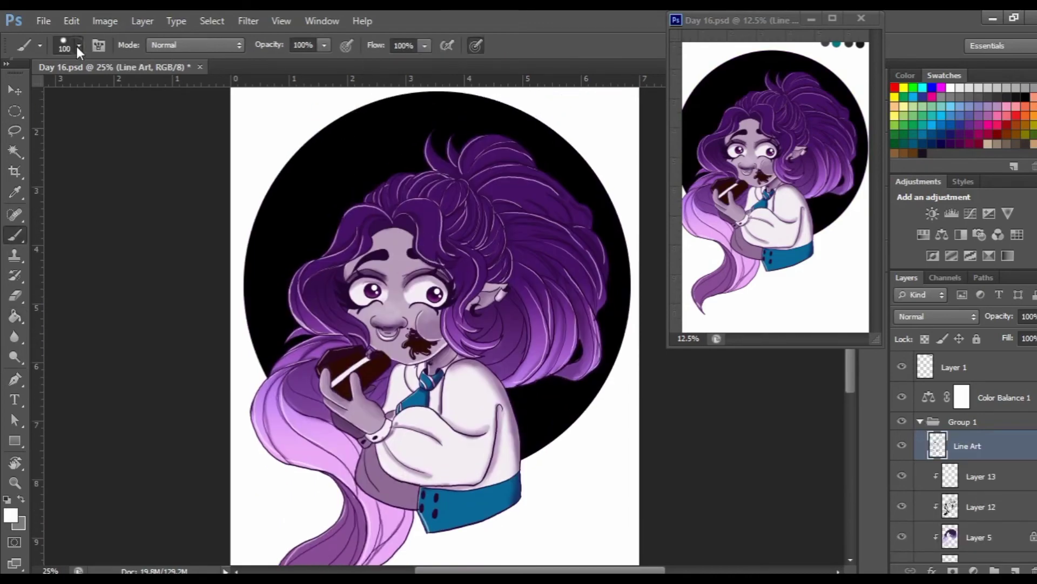
pyautogui.moveTo(357, 179); pyautogui.dragTo(389, 179)
pyautogui.press('[')
pyautogui.press('[')
pyautogui.press('[')
pyautogui.moveTo(323, 243); pyautogui.dragTo(310, 269)
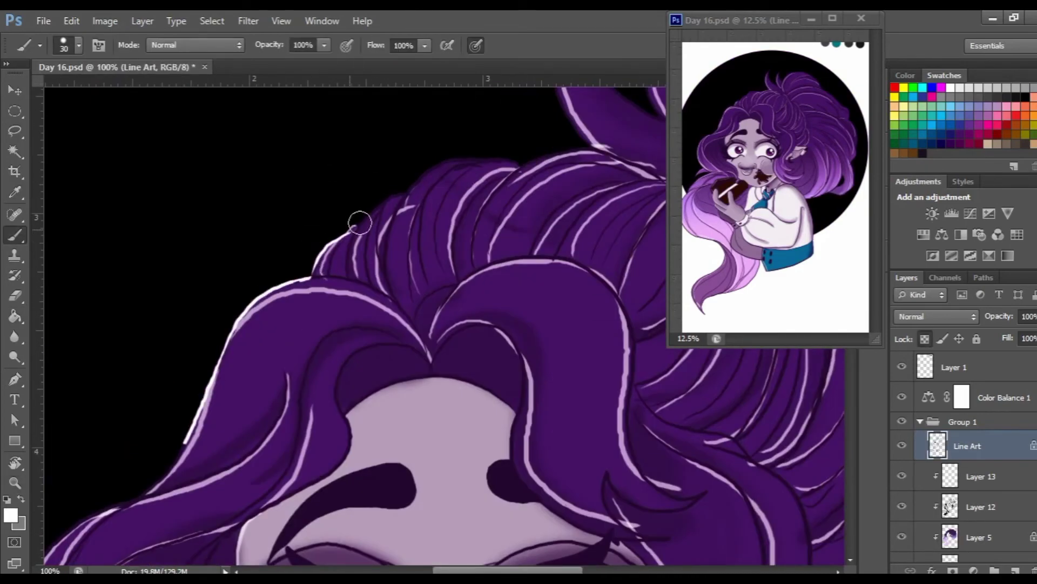
pyautogui.moveTo(360, 222); pyautogui.dragTo(475, 152)
pyautogui.moveTo(416, 138); pyautogui.dragTo(493, 260)
pyautogui.moveTo(486, 156); pyautogui.dragTo(541, 276)
pyautogui.moveTo(594, 351); pyautogui.dragTo(559, 345)
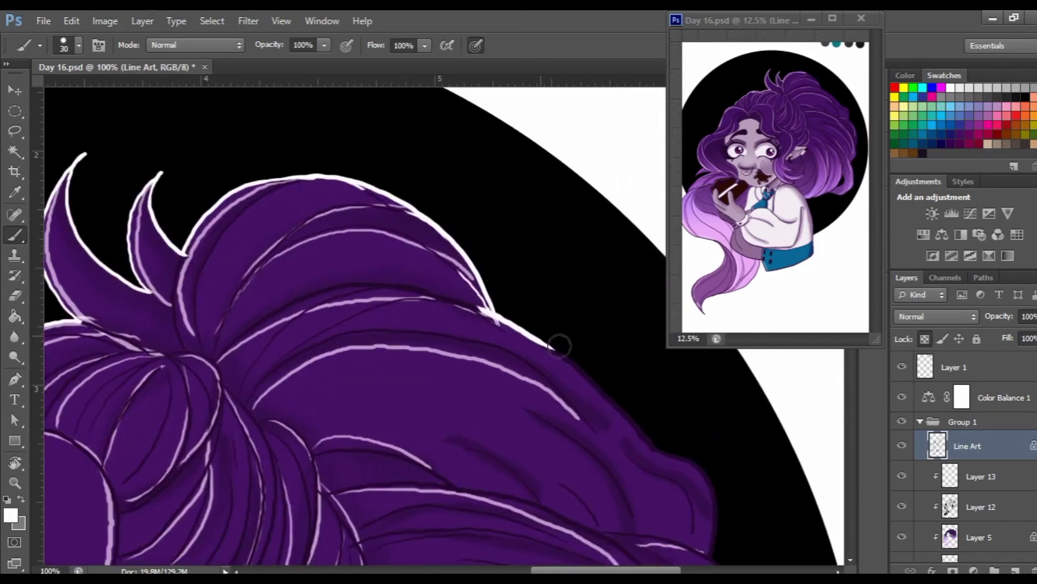
# - Paint a white rim along the cake's edge
pyautogui.scroll(-5, 559, 346)
pyautogui.scroll(-5, 439, 366)
pyautogui.scroll(-3, 456, 385)
pyautogui.scroll(-5, 323, 294)
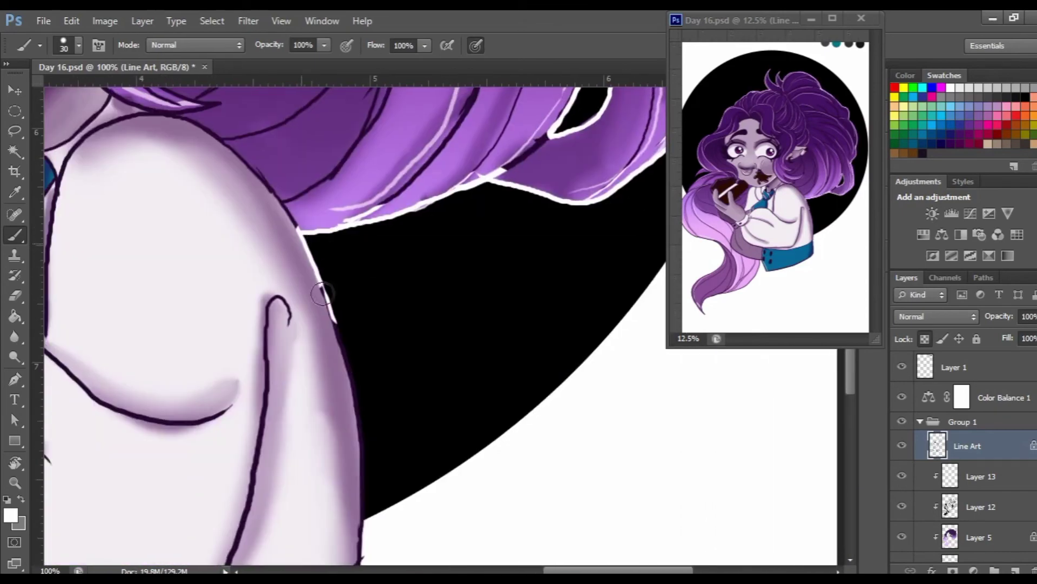
pyautogui.hotkey('ctrl', '-')
pyautogui.hotkey('ctrl', '+')
pyautogui.scroll(3, 213, 296)
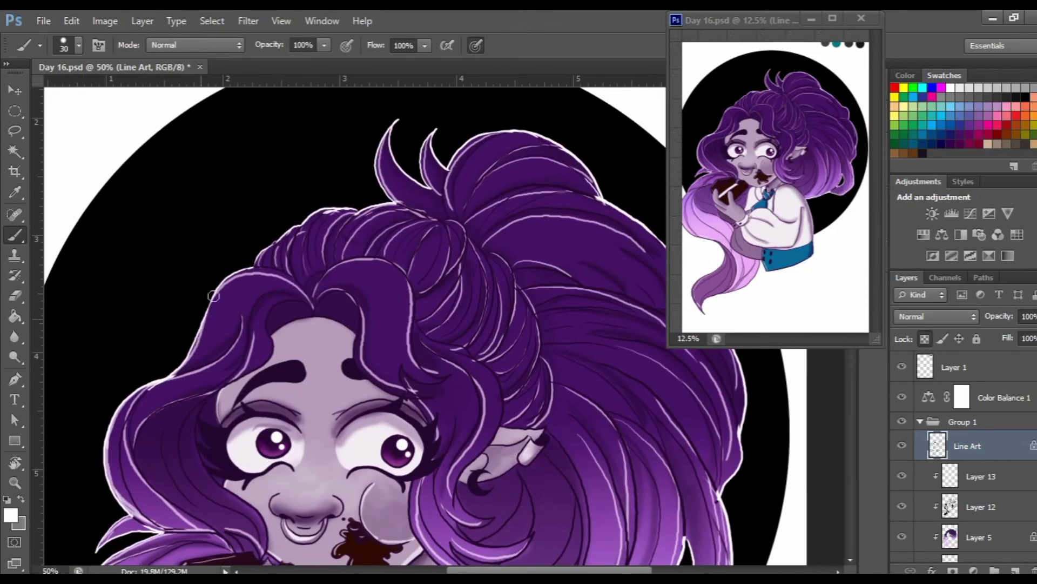
pyautogui.hotkey('ctrl', '+')
pyautogui.scroll(-2, 206, 439)
pyautogui.moveTo(344, 409); pyautogui.dragTo(394, 444)
pyautogui.scroll(-2, 408, 388)
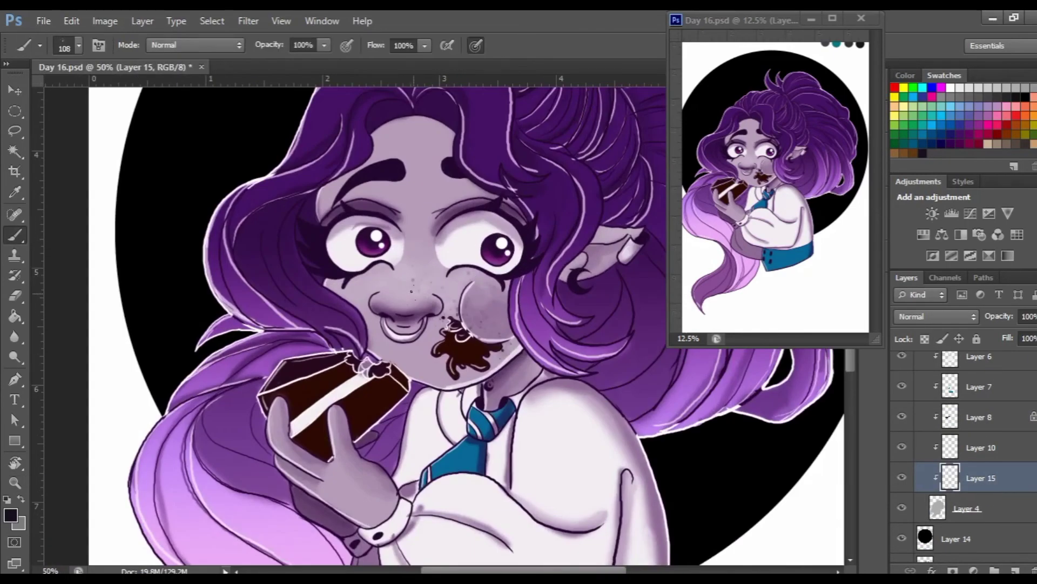
# - Dot freckles across both cheeks and nose, then erase stray light specks on the nose
pyautogui.click(365, 310)
pyautogui.click(377, 340)
pyautogui.click(429, 271)
pyautogui.click(605, 234)
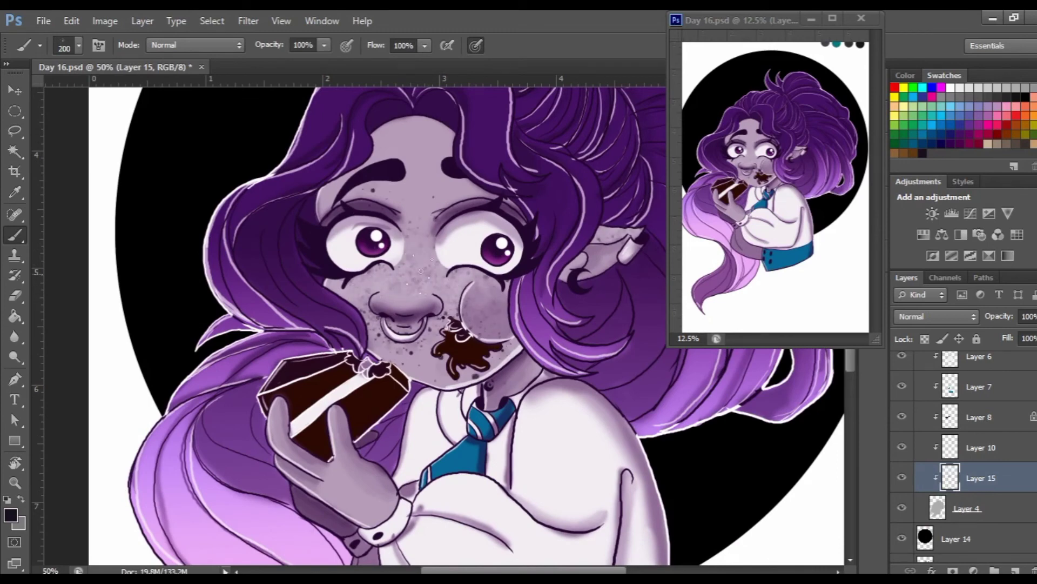
pyautogui.press('e')
pyautogui.moveTo(405, 222); pyautogui.dragTo(421, 286)
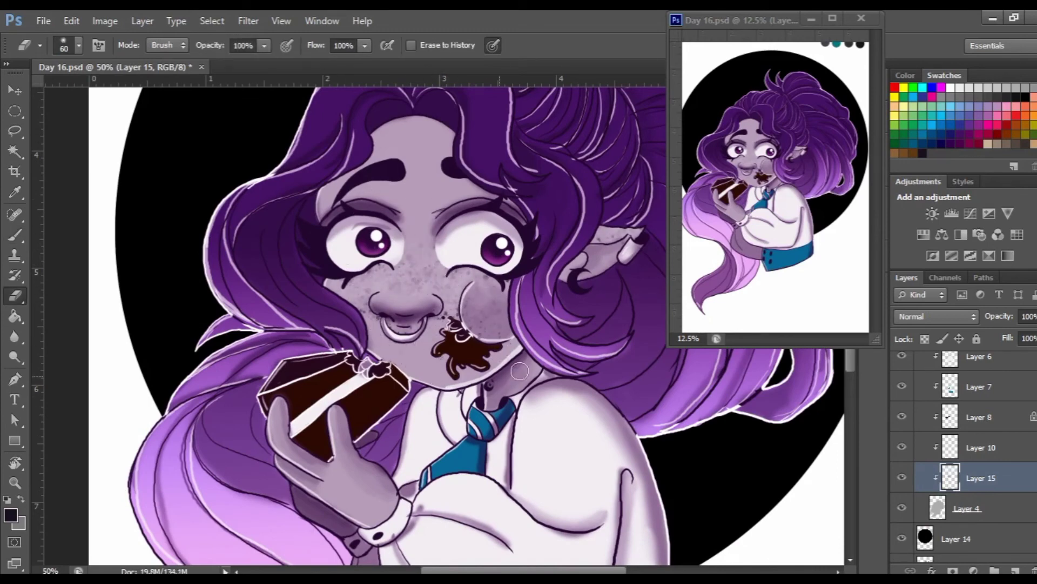
# - Paint dark freckles across the cheeks and nose on Layer 11
pyautogui.click(981, 448)
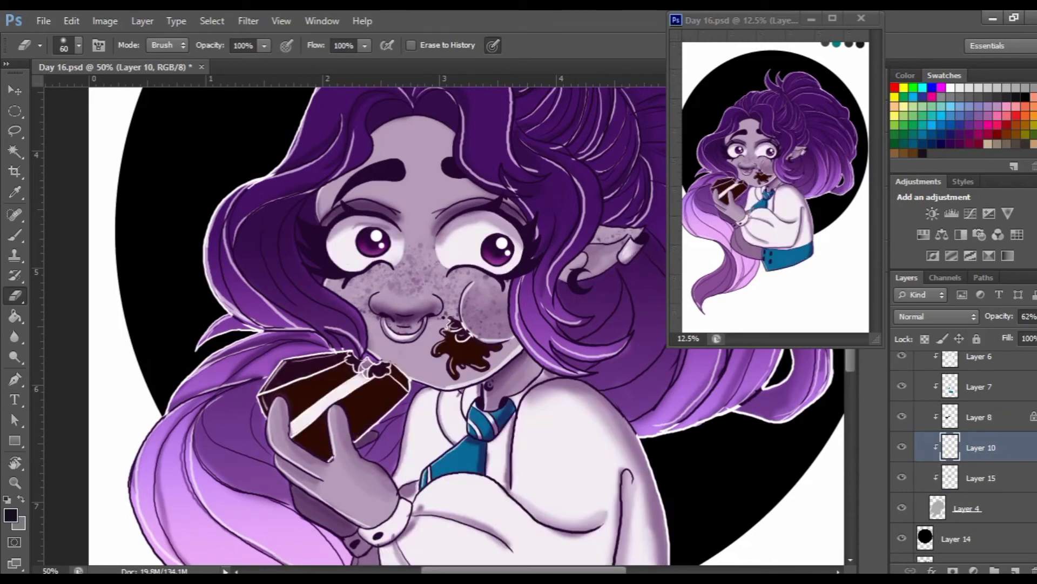
pyautogui.scroll(1, 962, 459)
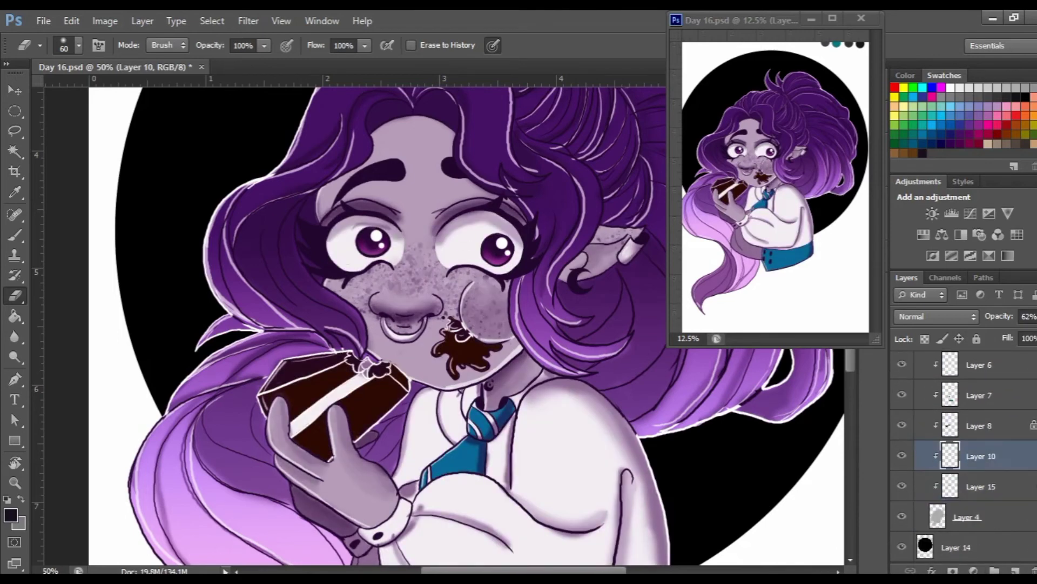
pyautogui.scroll(5, 962, 459)
pyautogui.click(981, 486)
pyautogui.press('b')
pyautogui.moveTo(402, 254); pyautogui.dragTo(381, 331)
# - Lower the eraser's opacity on Layer 15, save the document, and zoom out to the whole piece
pyautogui.press('e')
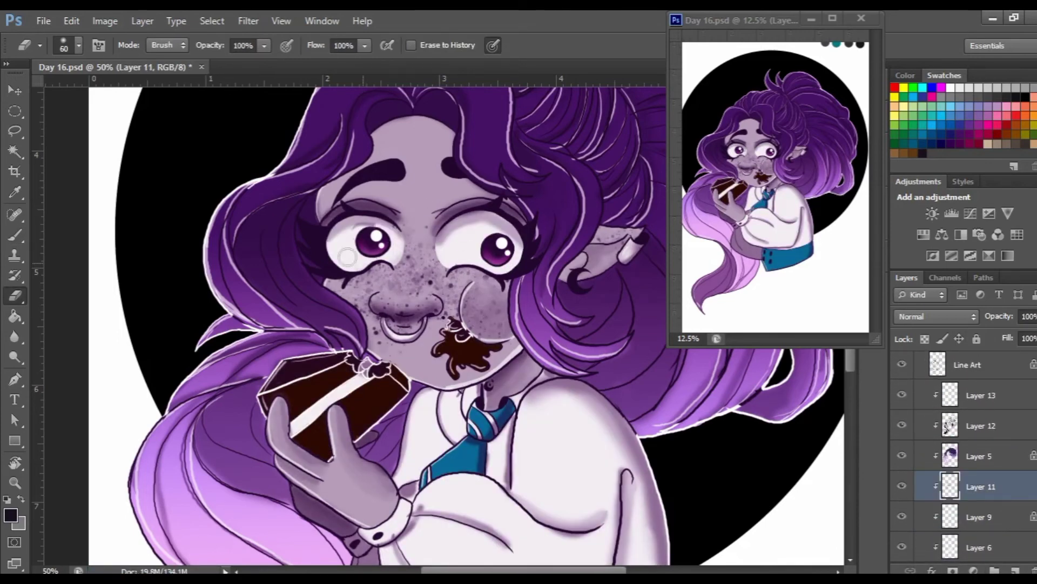
pyautogui.hotkey('alt', '[')
pyautogui.hotkey('alt', '[')
pyautogui.hotkey('alt', '[')
pyautogui.press('4')
pyautogui.press('3')
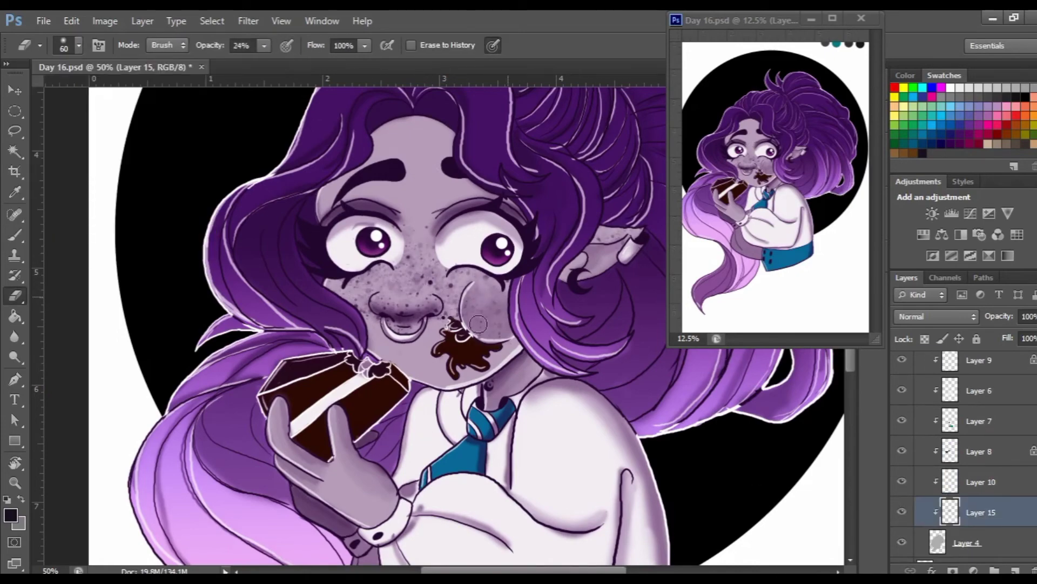
pyautogui.hotkey('ctrl', 's')
pyautogui.press('z')
pyautogui.keyDown('alt'); pyautogui.click(432, 288); pyautogui.keyUp('alt')
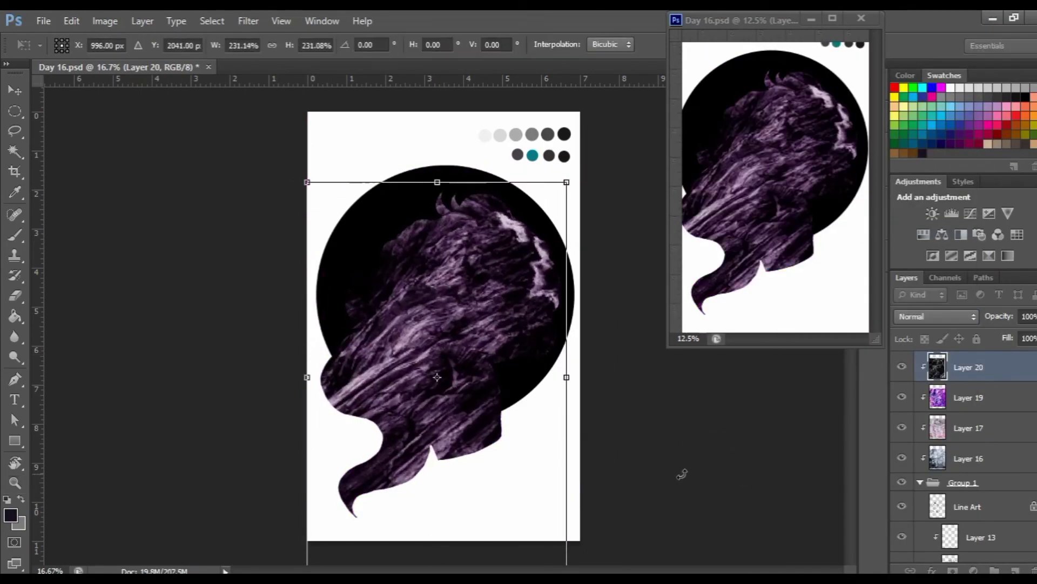
# - Fade the enlarged dark texture layer to 10% and commit its transform
pyautogui.moveTo(1004, 335); pyautogui.dragTo(981, 335)
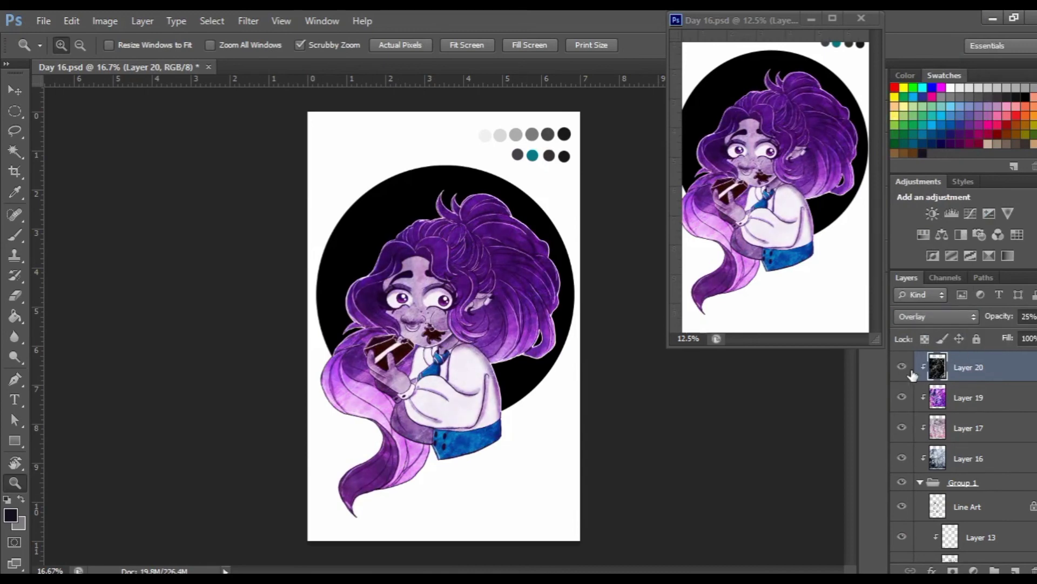
pyautogui.click(959, 399)
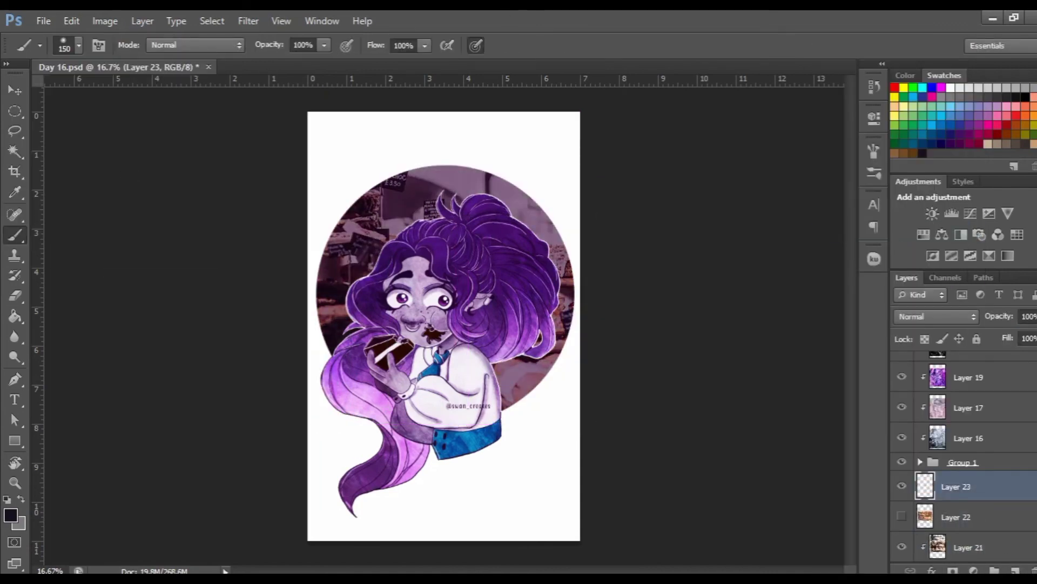
# - Paint a dark vignette around the circle's edge and clip the café photo layer into the circle
pyautogui.moveTo(513, 173); pyautogui.dragTo(357, 243)
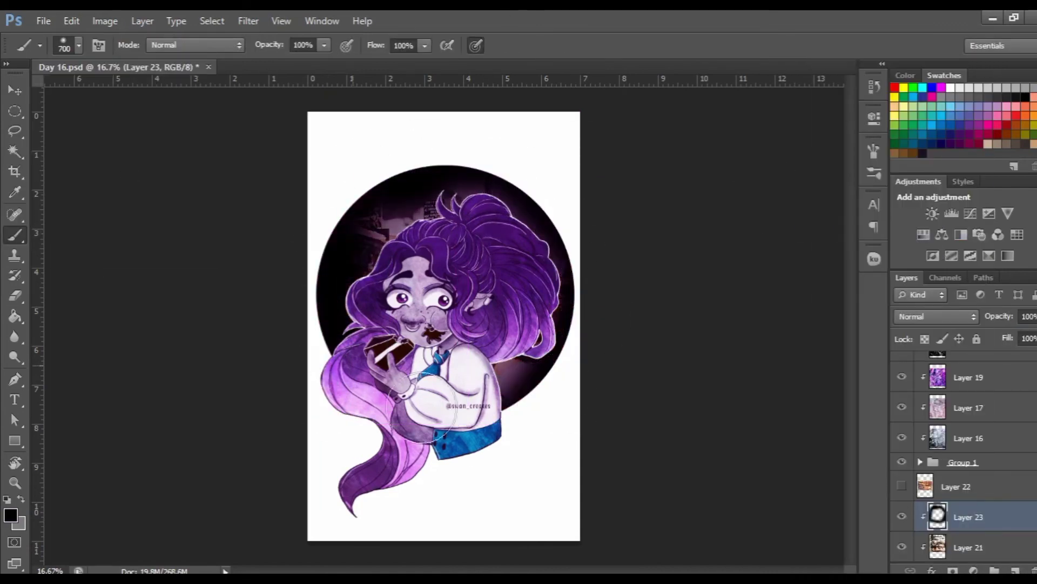
pyautogui.click(967, 547)
pyautogui.moveTo(1027, 335); pyautogui.dragTo(994, 335)
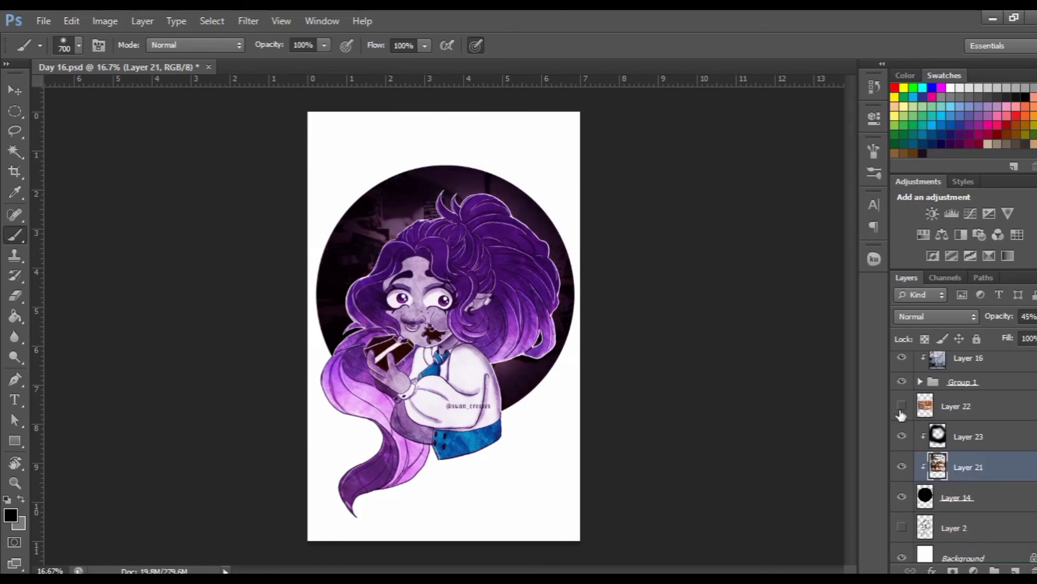
pyautogui.moveTo(978, 390); pyautogui.dragTo(967, 452)
pyautogui.rightClick(950, 421)
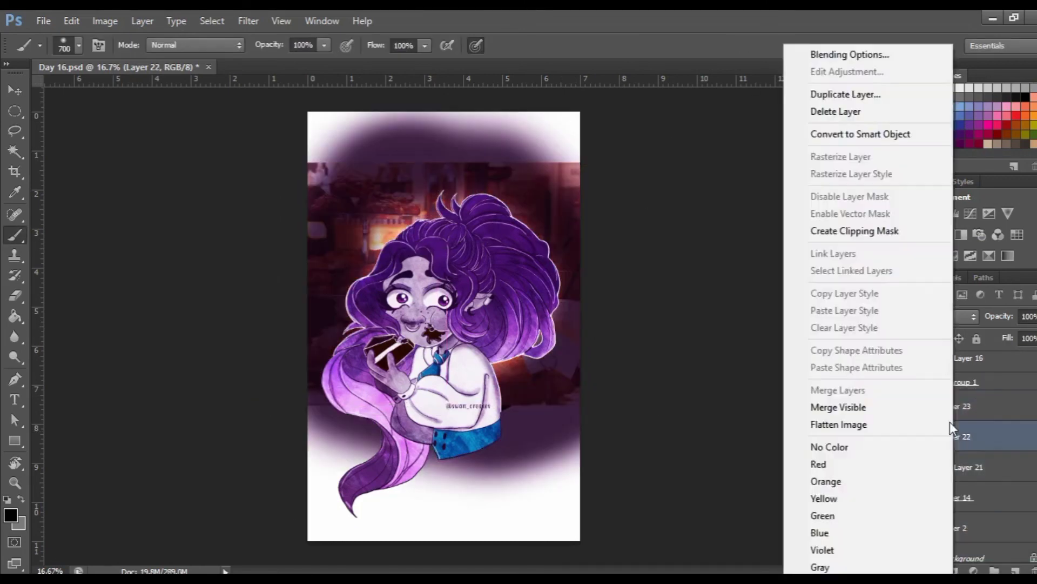
pyautogui.click(827, 231)
# - Erase the vignette where it covers the hair and set the warm café photo to 54% opacity
pyautogui.press('e')
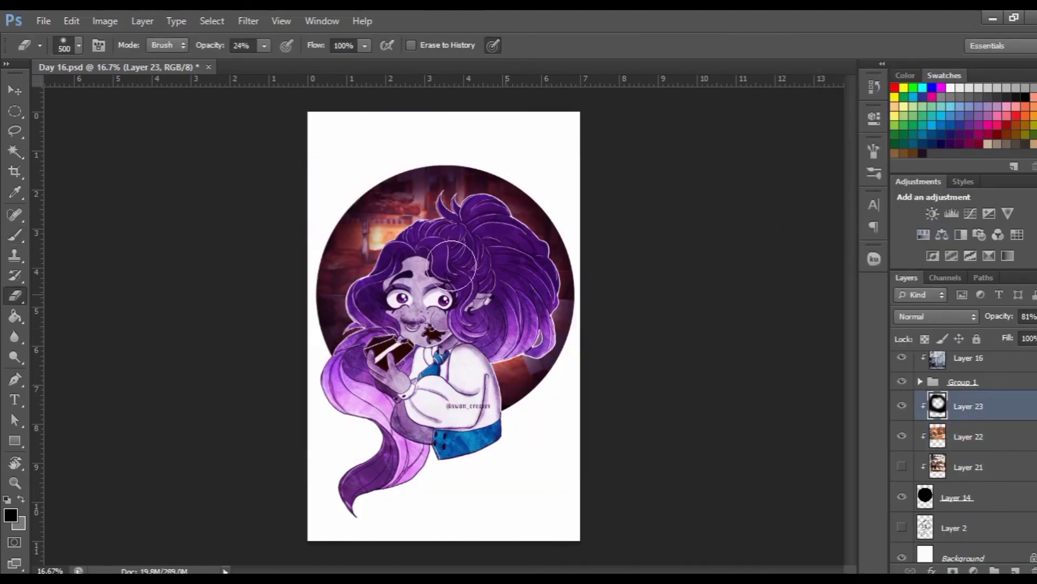
pyautogui.moveTo(345, 290)
pyautogui.mouseDown()
pyautogui.moveTo(479, 225)
pyautogui.moveTo(421, 216)
pyautogui.mouseUp()
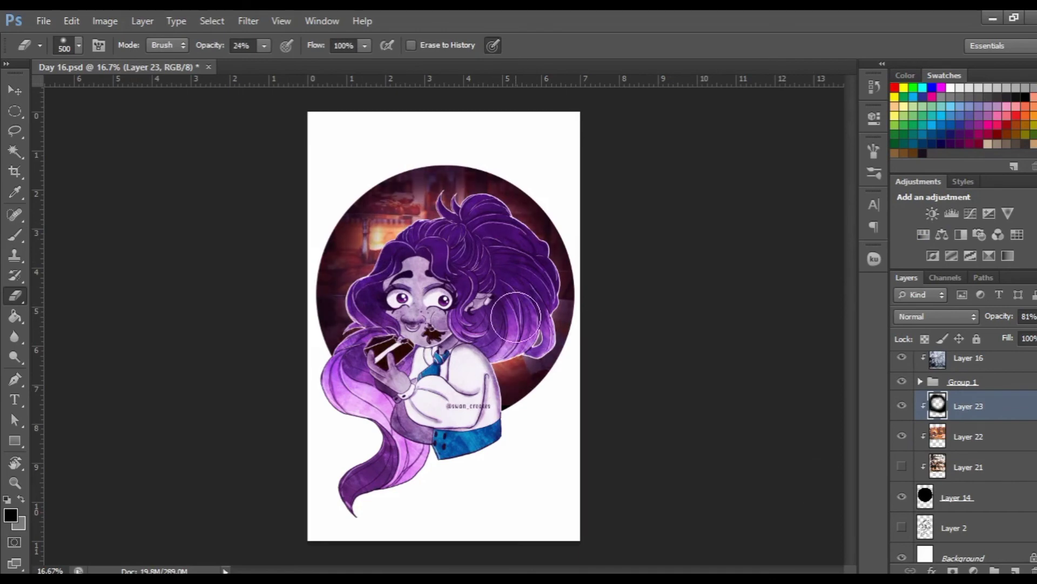
pyautogui.click(968, 436)
pyautogui.moveTo(1029, 334); pyautogui.dragTo(1016, 334)
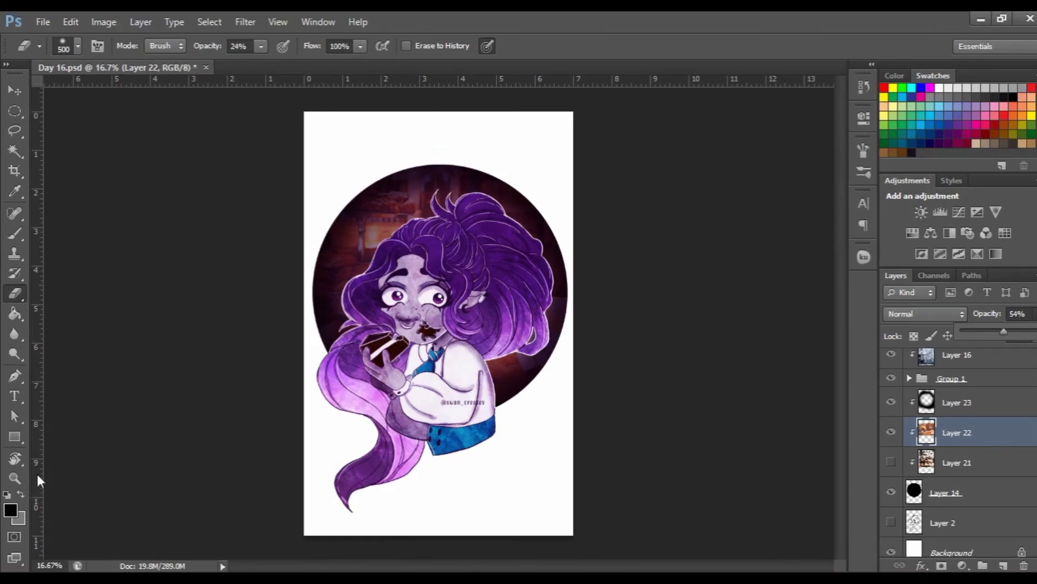
pyautogui.click(10, 477)
pyautogui.moveTo(389, 284)
pyautogui.mouseDown()
pyautogui.moveTo(528, 268)
pyautogui.moveTo(542, 279)
pyautogui.mouseUp()
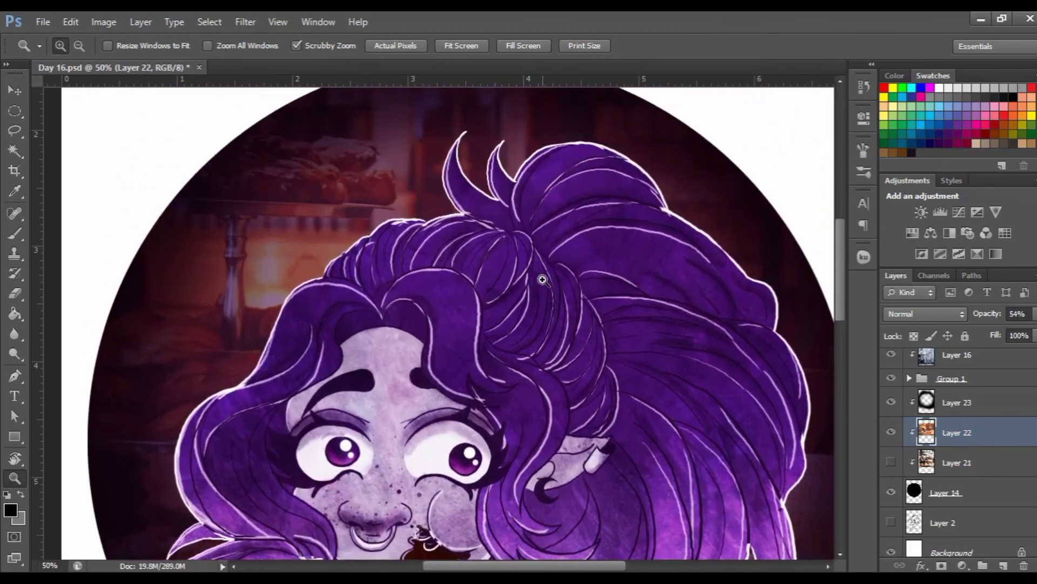
pyautogui.moveTo(576, 567); pyautogui.dragTo(582, 567)
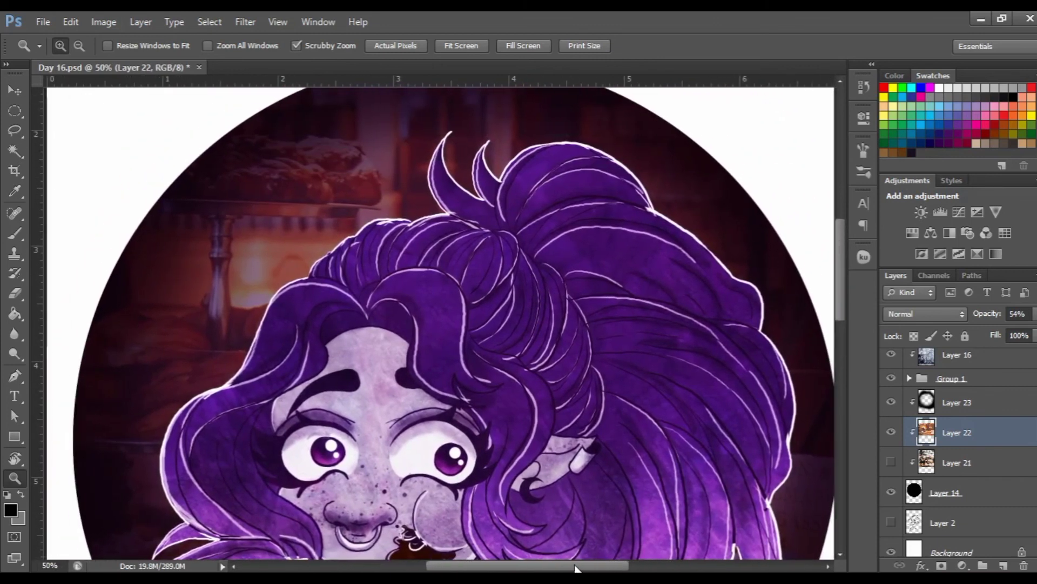
pyautogui.scroll(3, 583, 480)
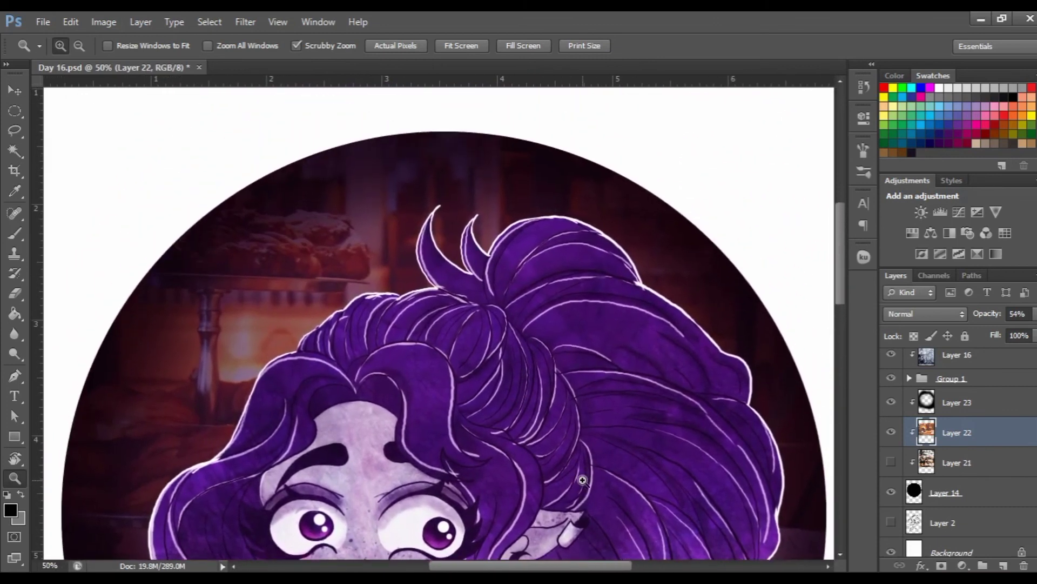
pyautogui.scroll(-4, 583, 479)
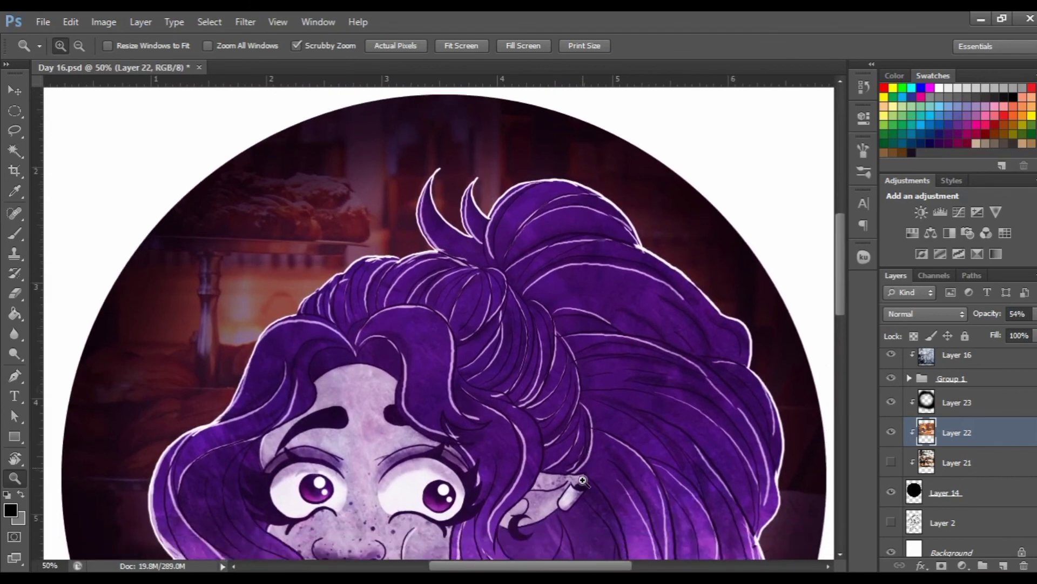
pyautogui.scroll(-1, 582, 480)
pyautogui.scroll(-1, 582, 480)
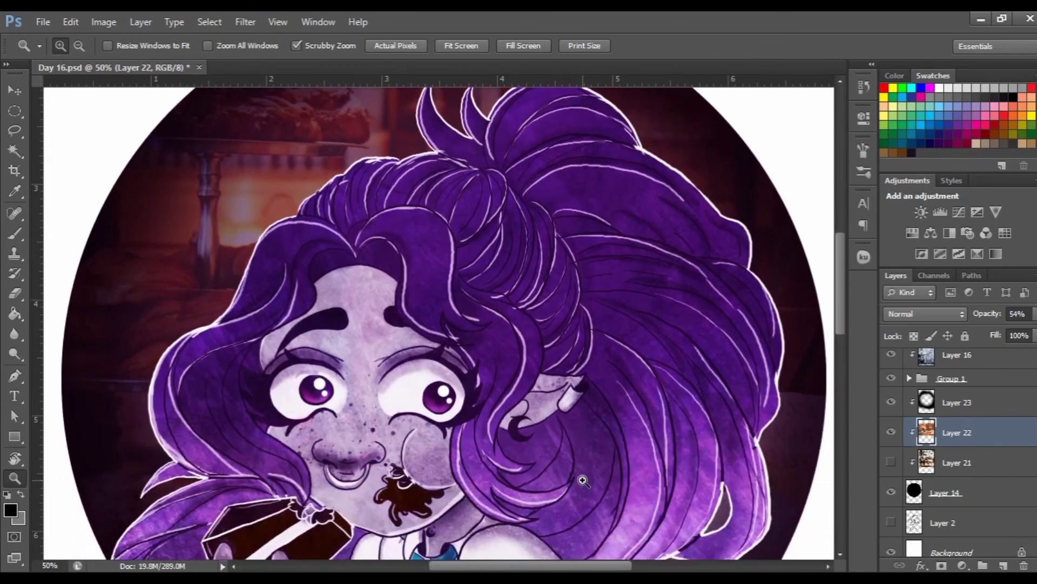
pyautogui.scroll(-1, 582, 480)
pyautogui.scroll(-1, 583, 479)
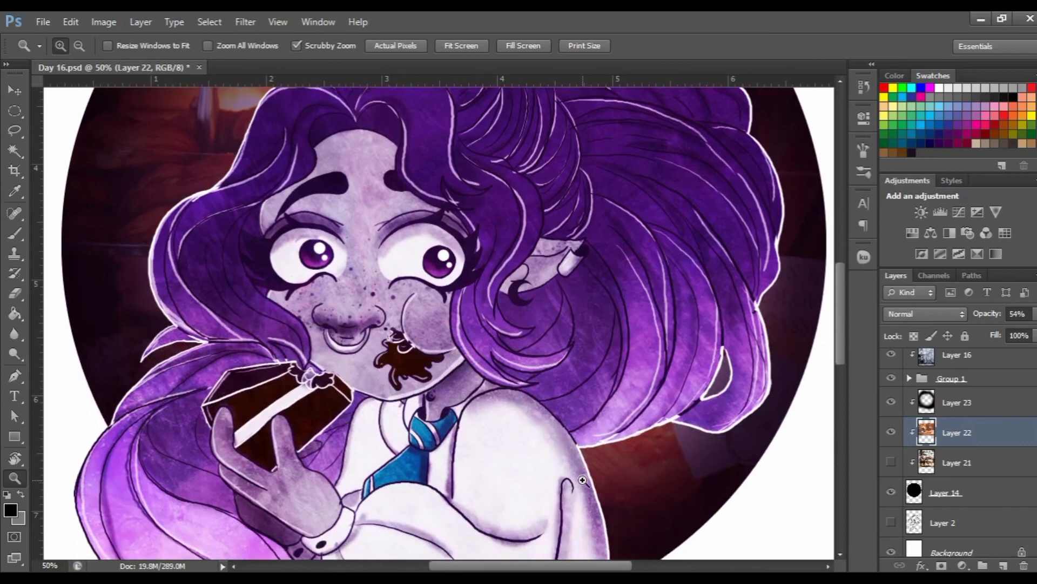
pyautogui.scroll(-1, 583, 479)
pyautogui.scroll(-4, 582, 480)
pyautogui.scroll(-2, 582, 480)
pyautogui.scroll(-1, 582, 480)
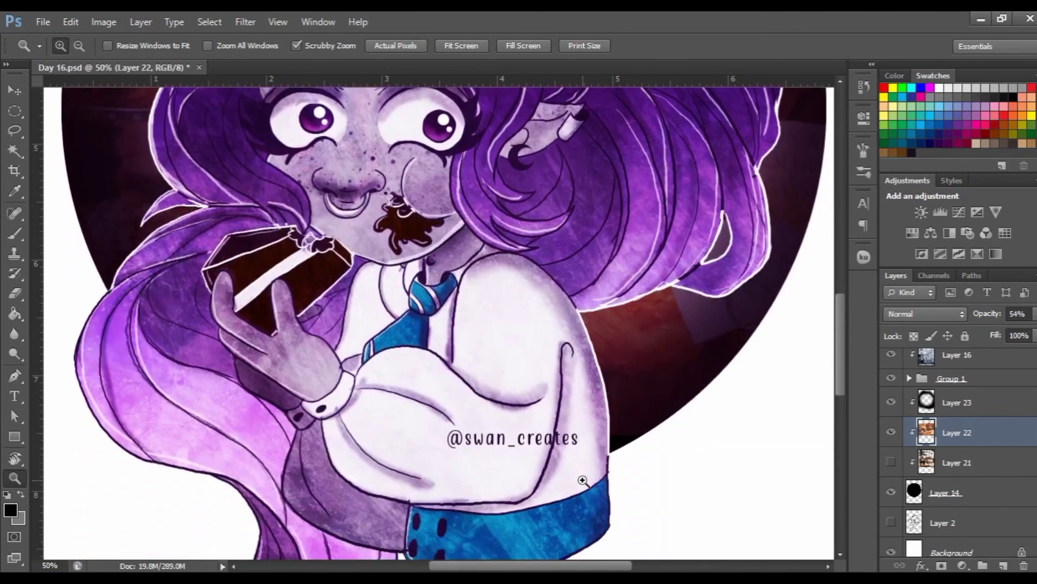
pyautogui.scroll(-2, 582, 479)
pyautogui.scroll(-2, 583, 480)
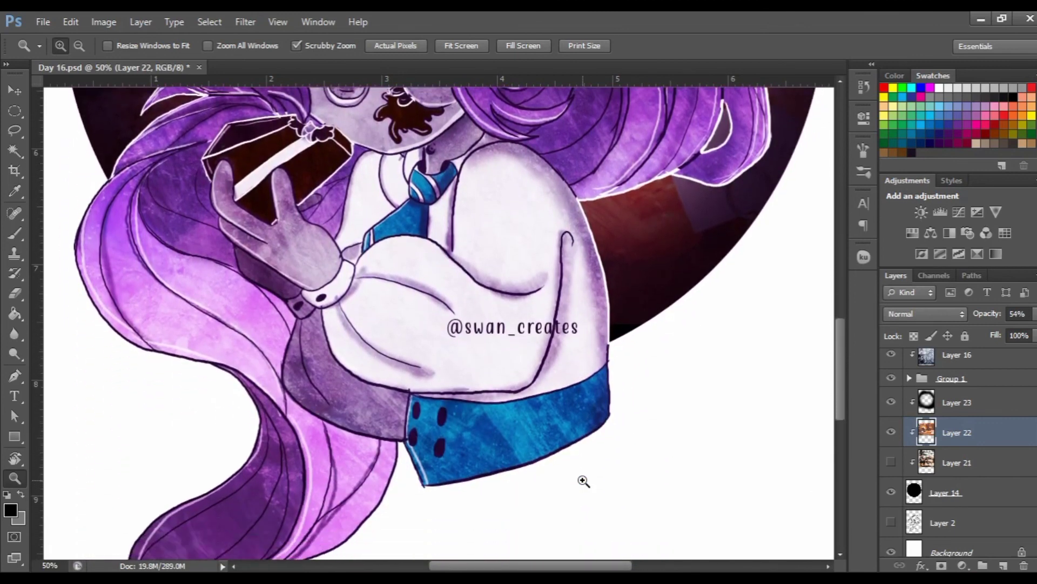
pyautogui.scroll(-3, 583, 480)
pyautogui.scroll(-3, 584, 481)
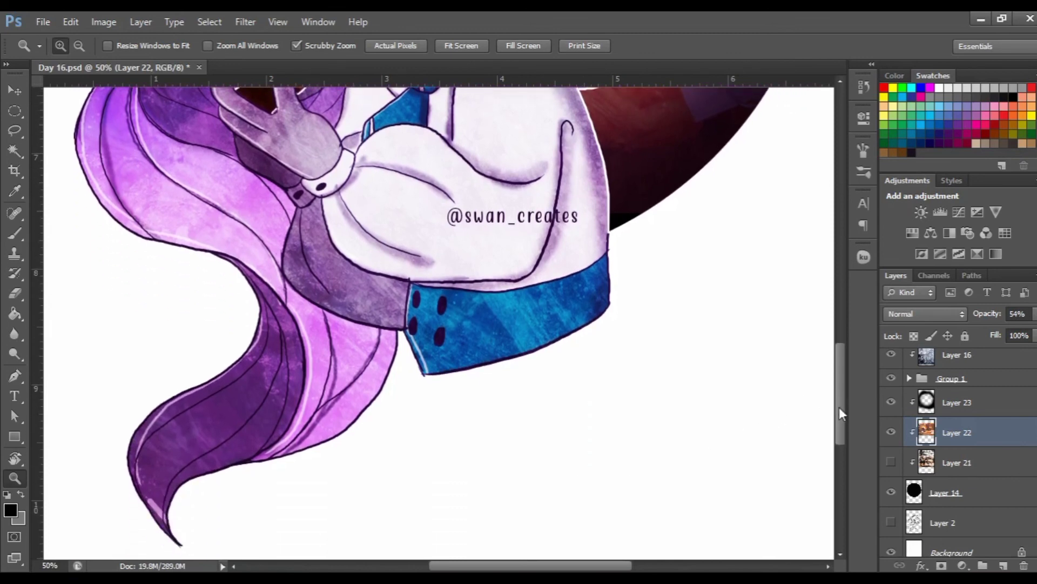
pyautogui.moveTo(838, 407)
pyautogui.mouseDown()
pyautogui.moveTo(841, 443)
pyautogui.moveTo(843, 262)
pyautogui.mouseUp()
pyautogui.keyDown('alt'); pyautogui.click(472, 255); pyautogui.keyUp('alt')
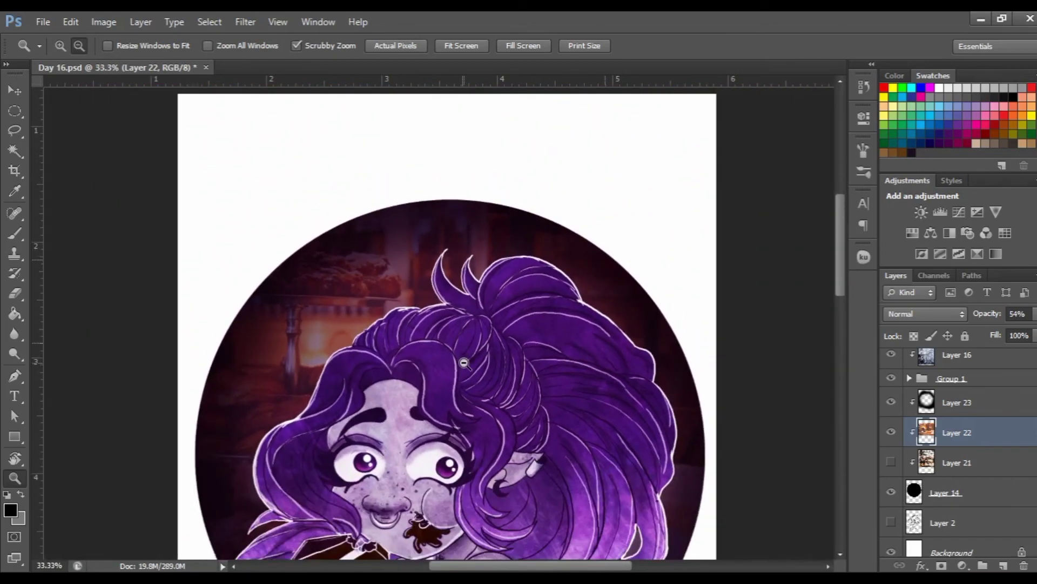
pyautogui.keyDown('alt'); pyautogui.click(465, 324); pyautogui.keyUp('alt')
pyautogui.keyDown('alt'); pyautogui.click(460, 367); pyautogui.keyUp('alt')
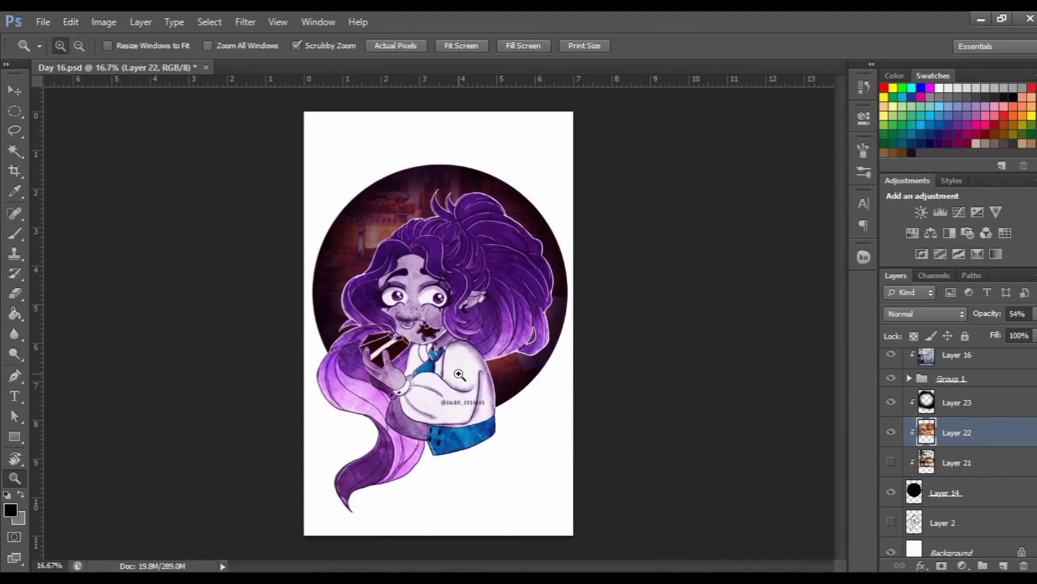